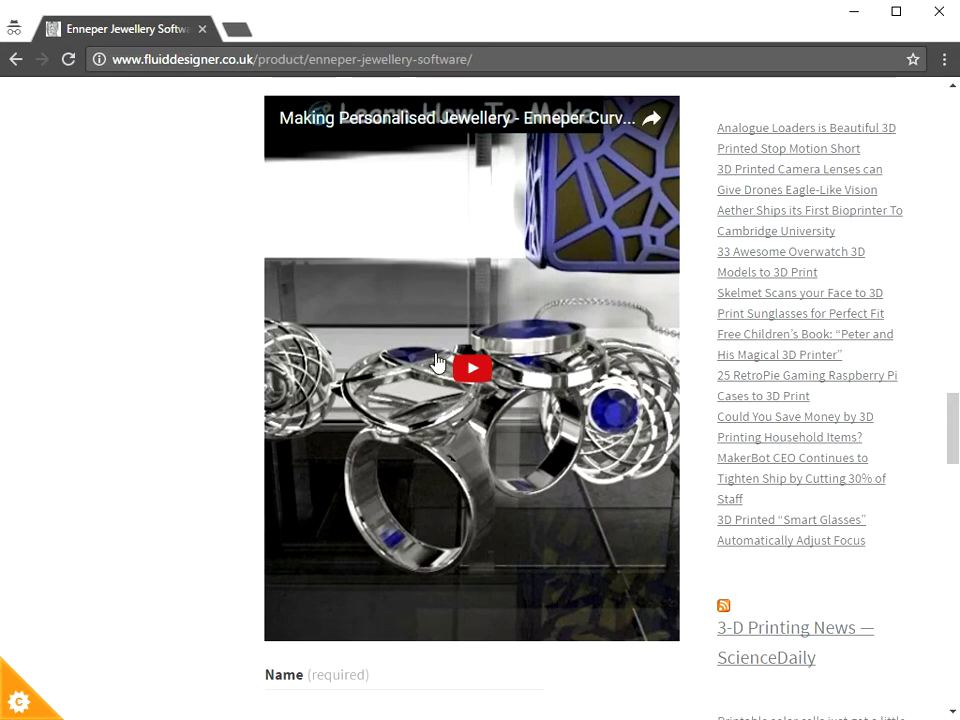
Look through the Enneper jewellery product page and the example renders of rings, pendants and the bracelet
scroll(398, 376, up, 3)
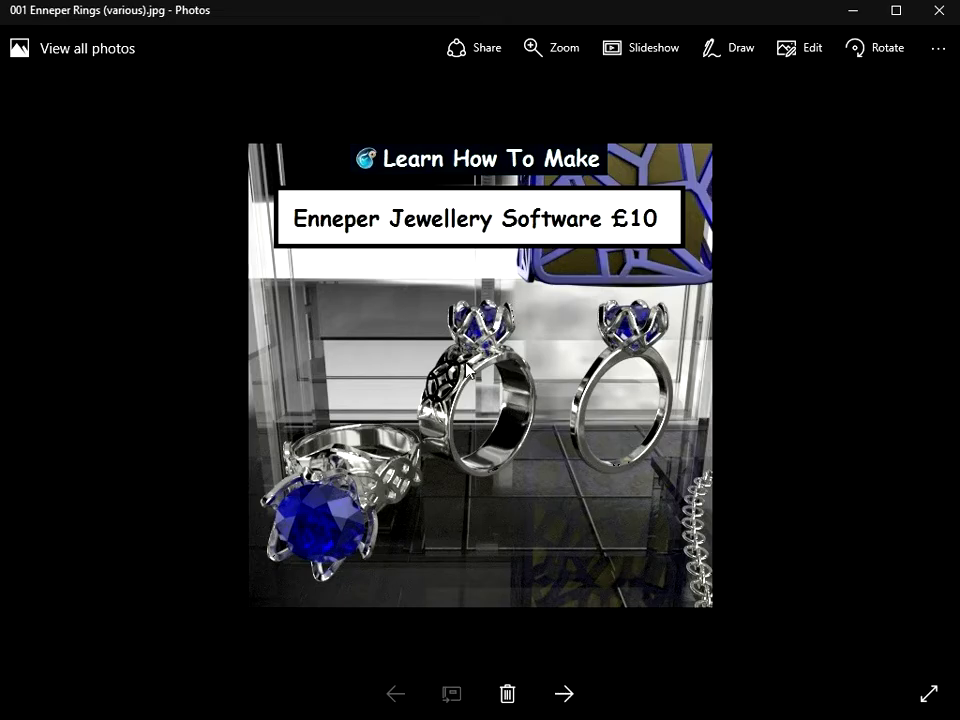
click(565, 700)
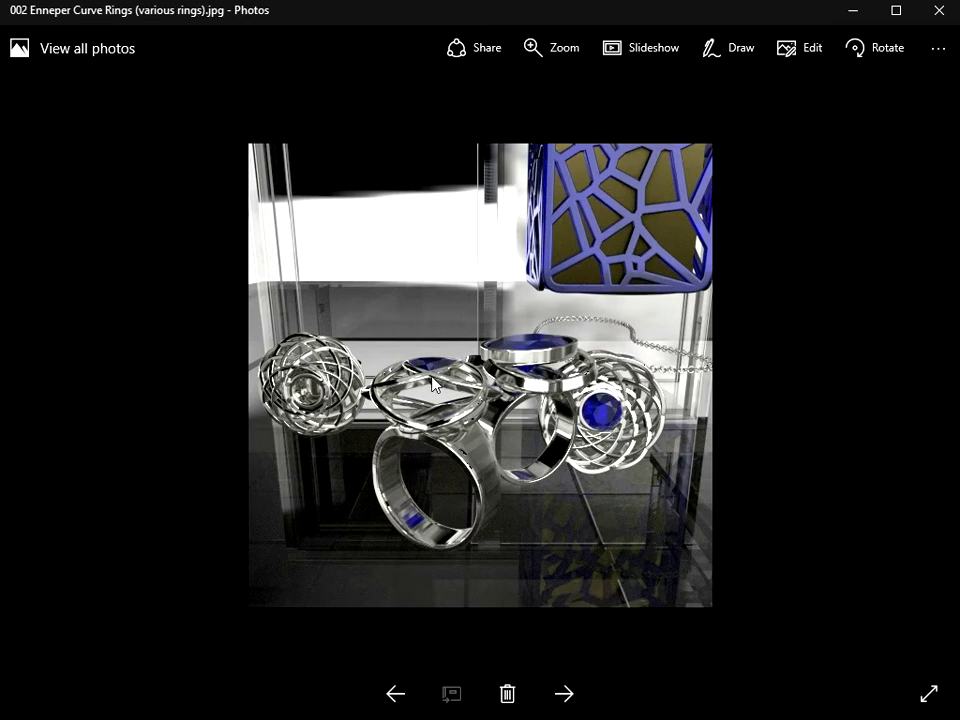
click(563, 697)
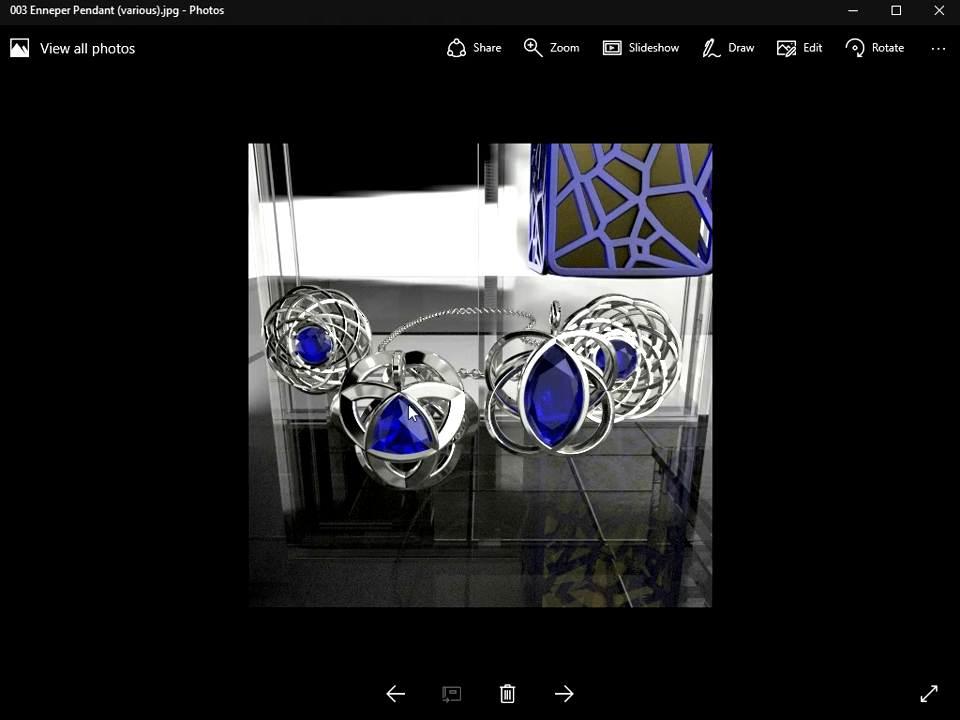
click(575, 708)
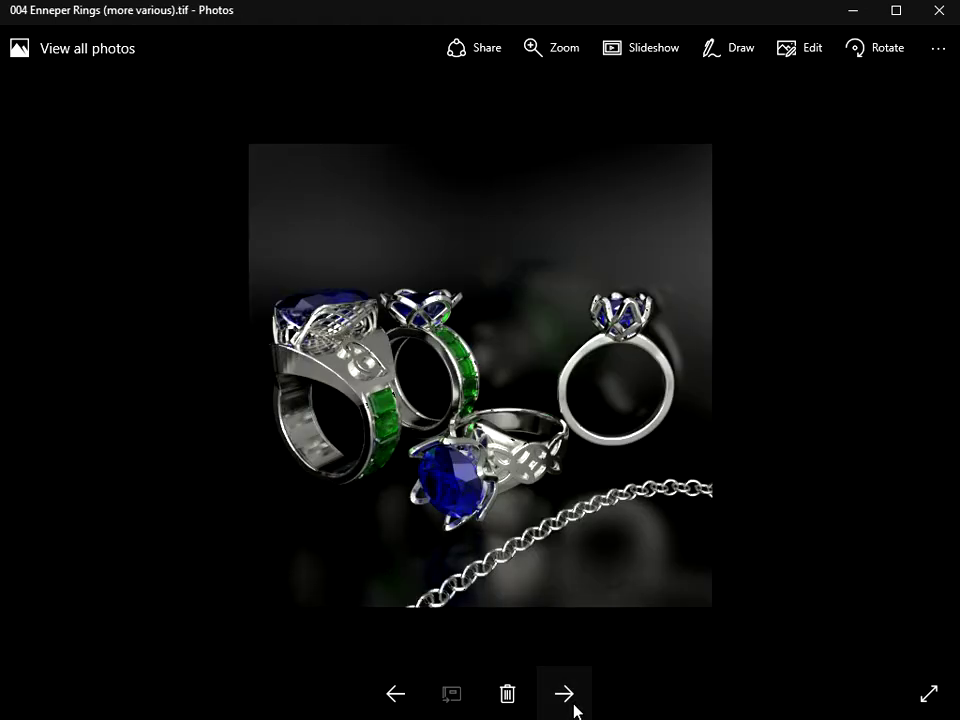
click(575, 708)
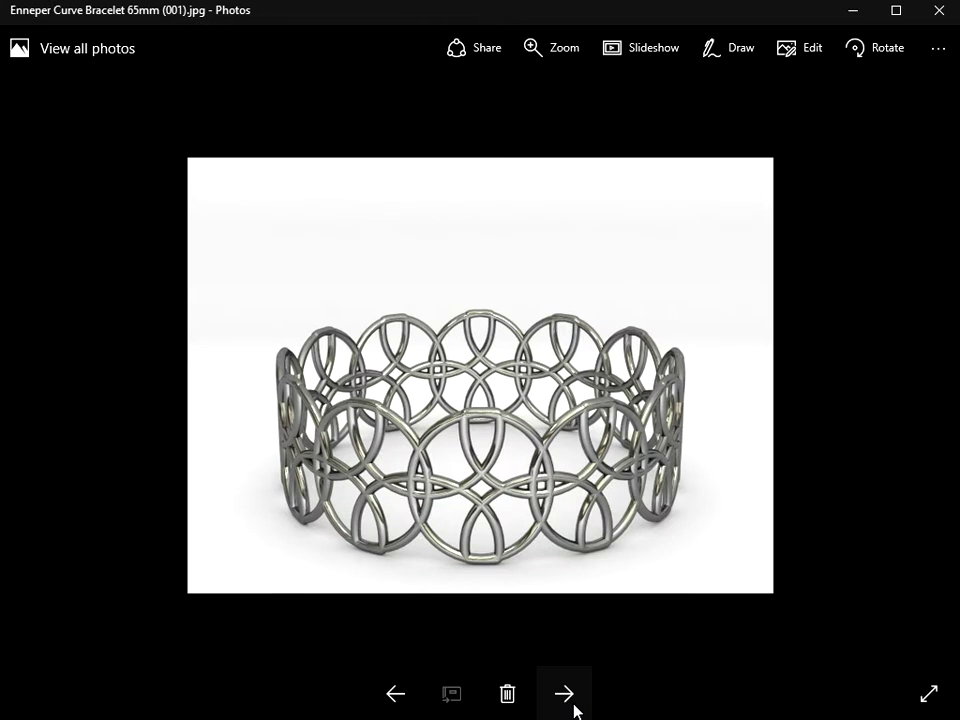
click(564, 694)
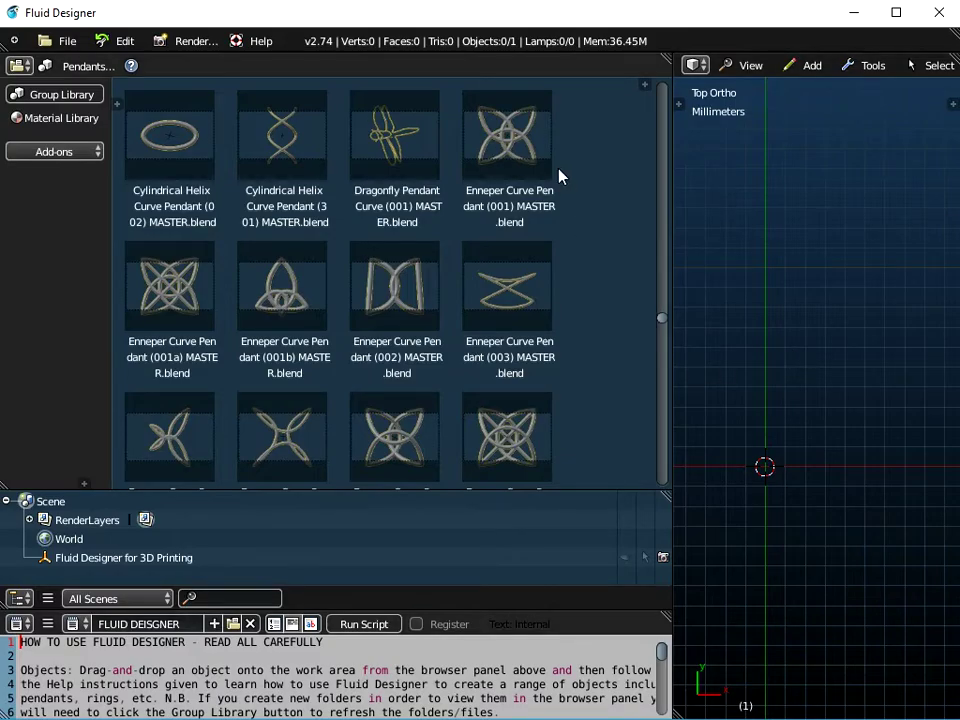
Place the Enneper Curve Pendant (001) MASTER model from the Pendants library into the work area
click(516, 150)
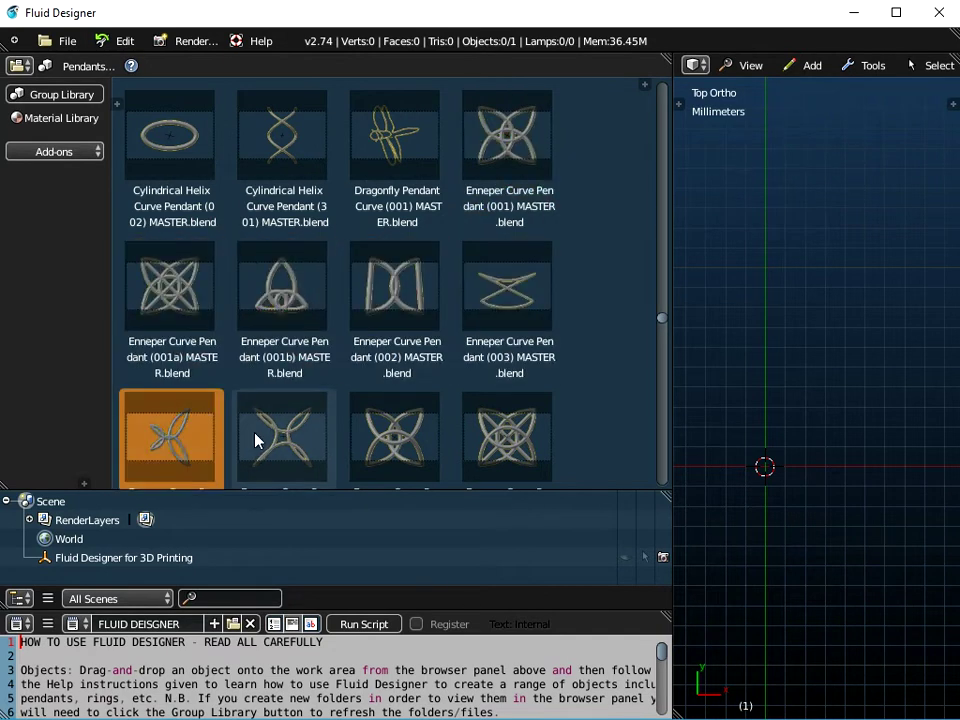
click(86, 68)
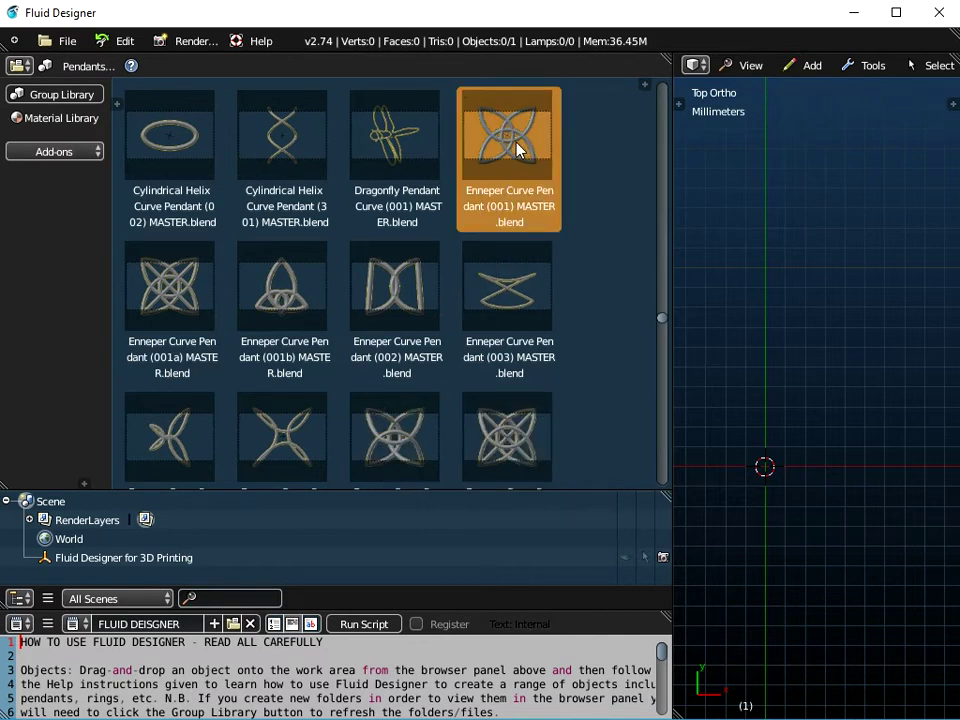
drag(507, 141, 752, 302)
scroll(519, 371, down, 6)
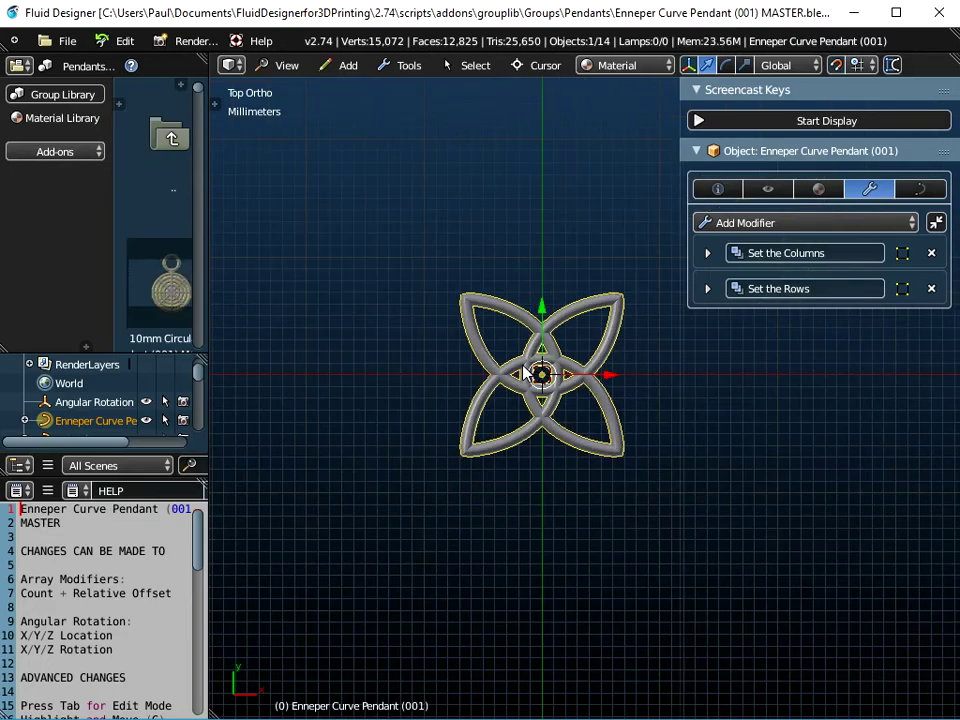
middle_drag(546, 379, 587, 379)
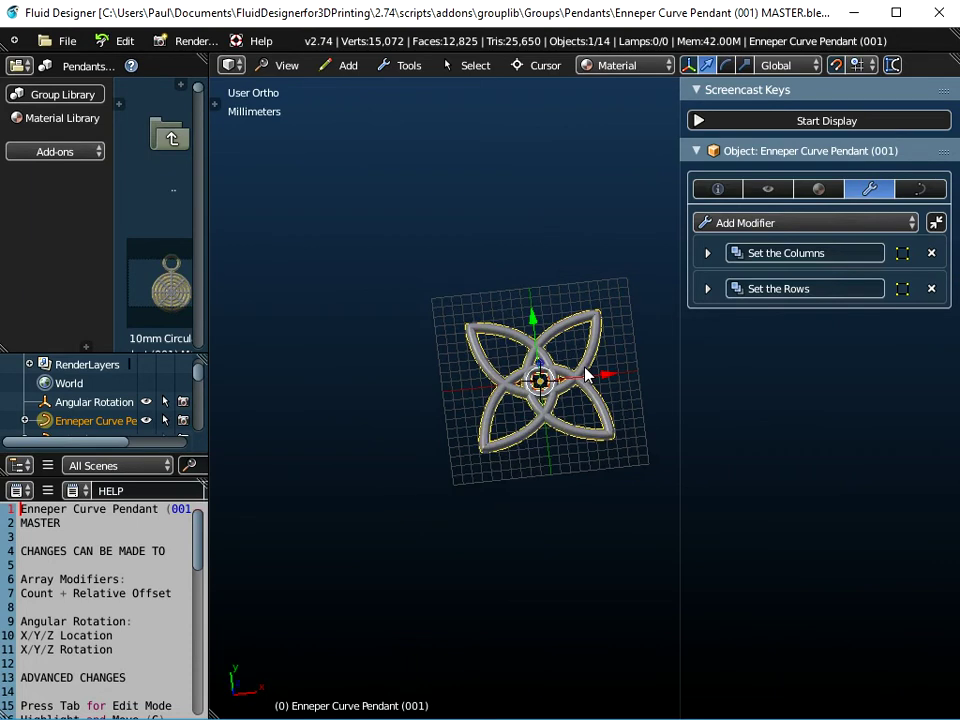
scroll(585, 375, up, 2)
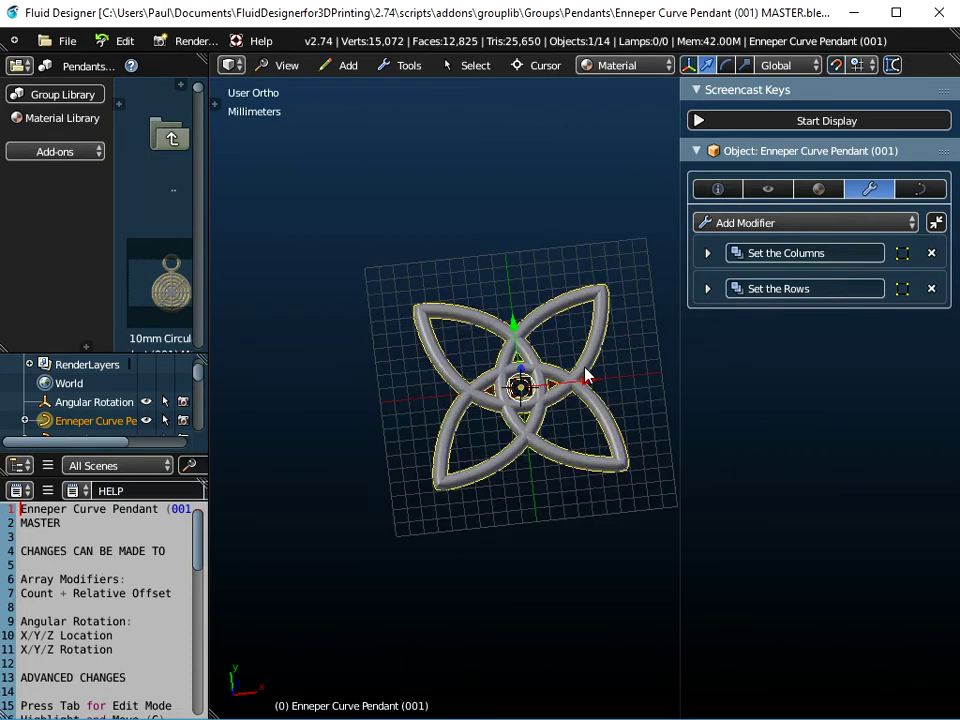
Expand the pendant's Set the Columns array modifier and raise its count to 6
click(709, 255)
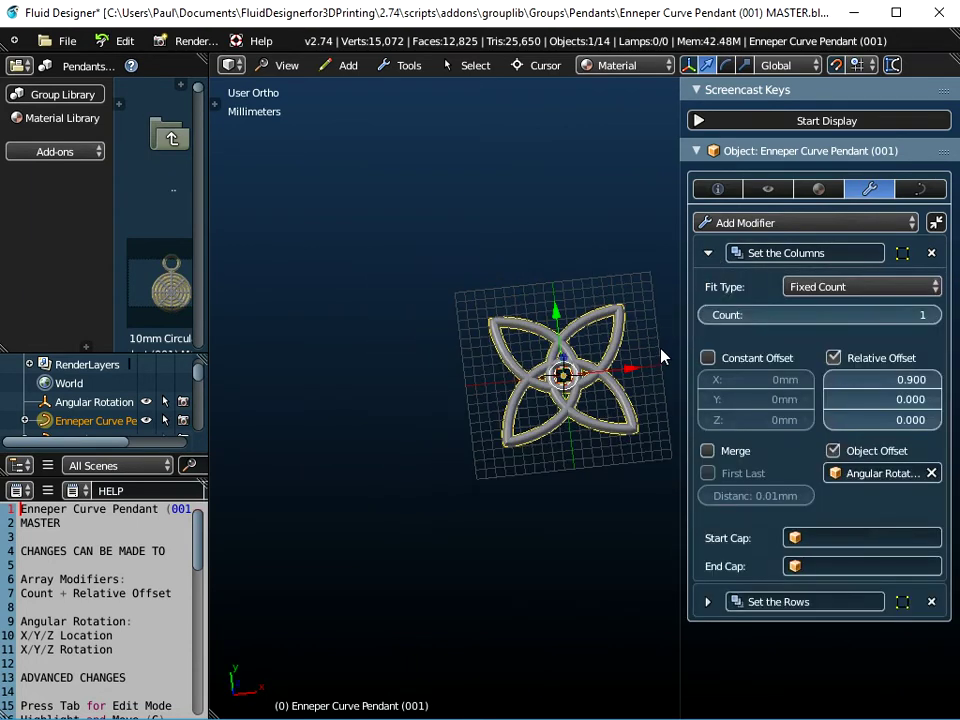
click(937, 315)
click(937, 315)
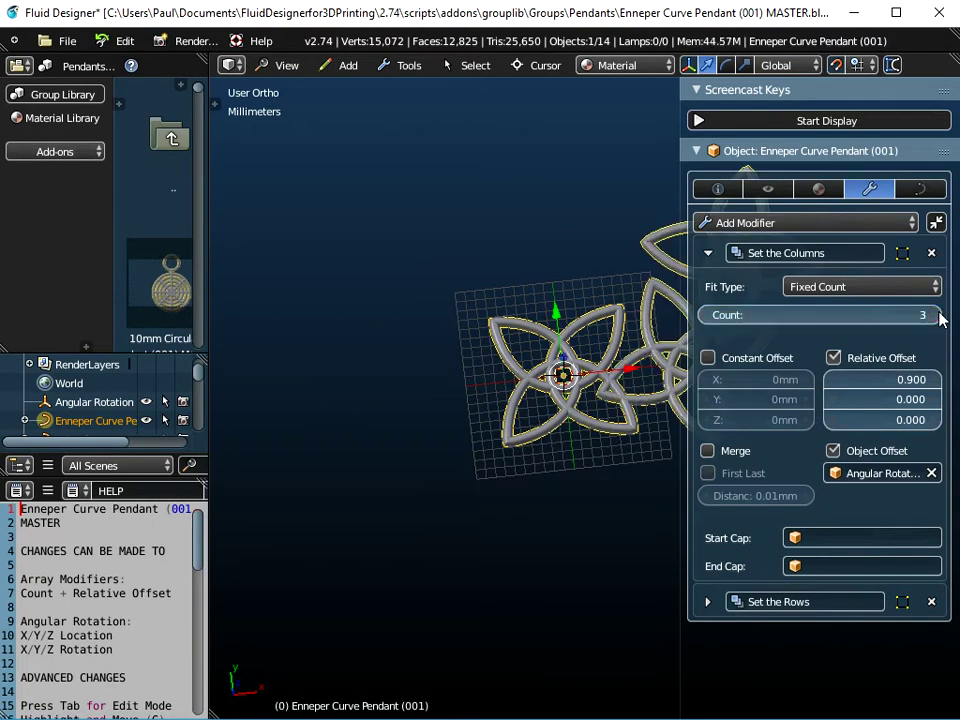
click(937, 315)
click(937, 315)
click(937, 315)
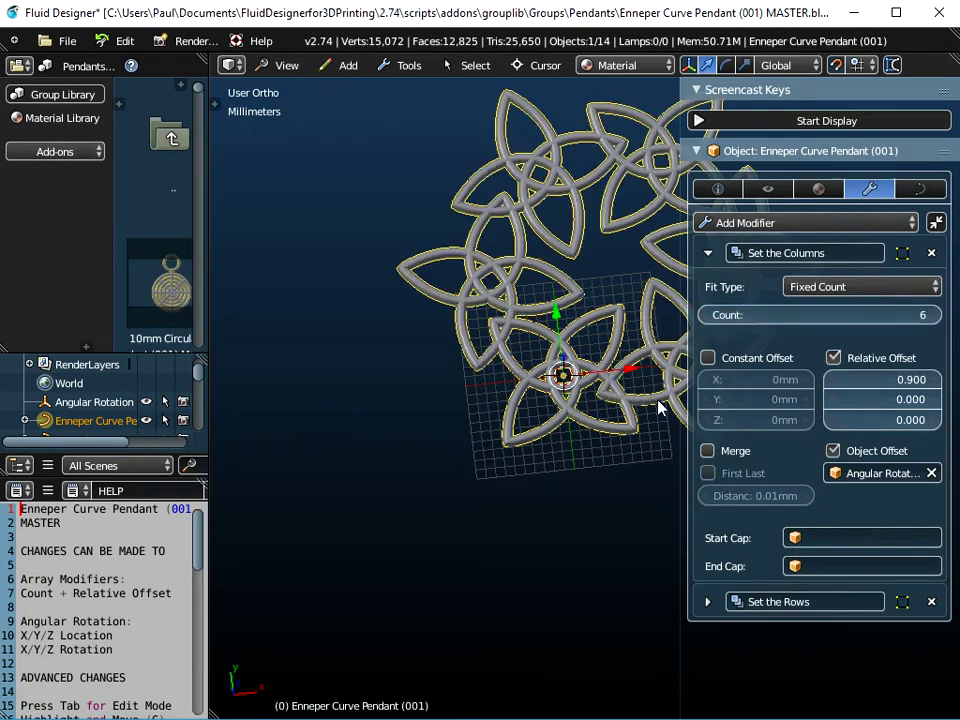
Tighten the pendant's circular pattern by setting the columns' relative X offset to 0.700
scroll(593, 418, down, 3)
shift+middle_drag(618, 347, 487, 464)
scroll(486, 442, up, 2)
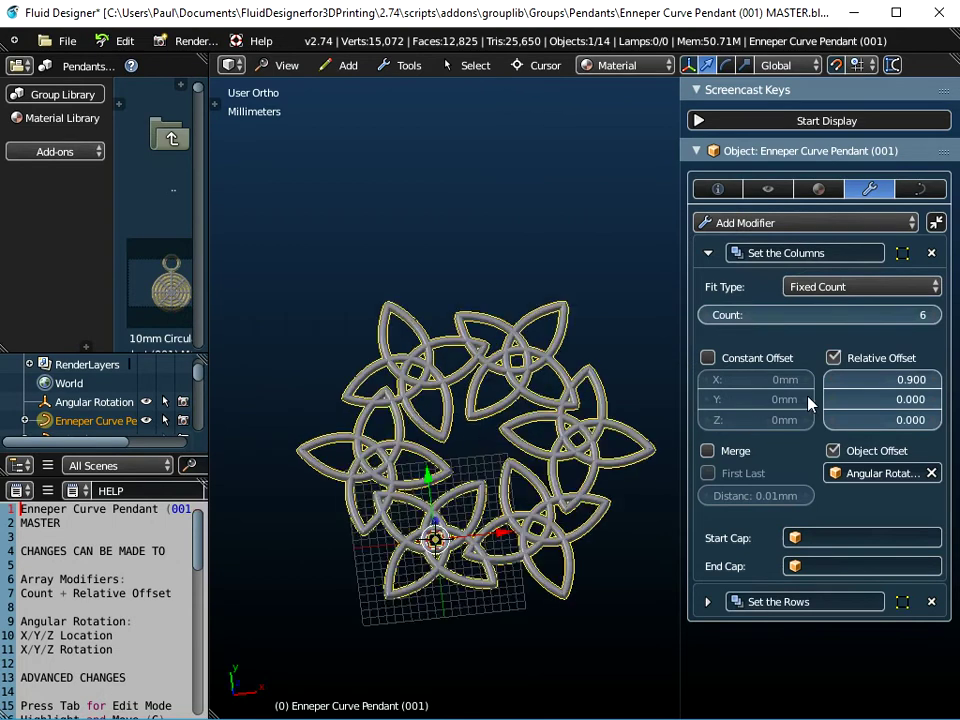
click(836, 380)
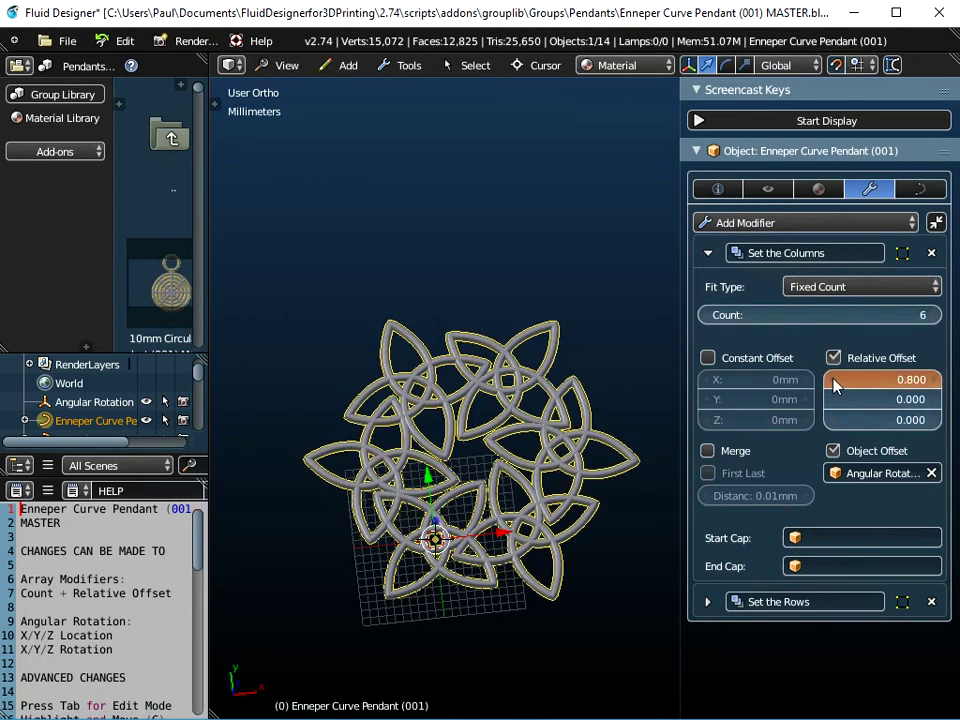
click(836, 380)
click(836, 380)
scroll(454, 488, up, 2)
shift+middle_drag(456, 486, 530, 395)
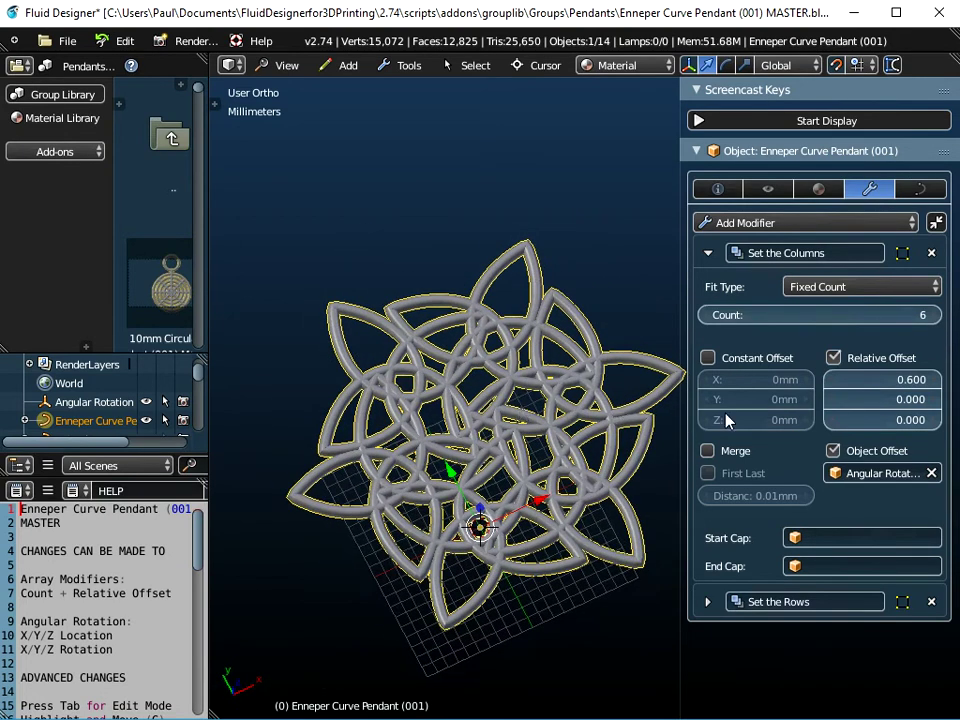
click(938, 384)
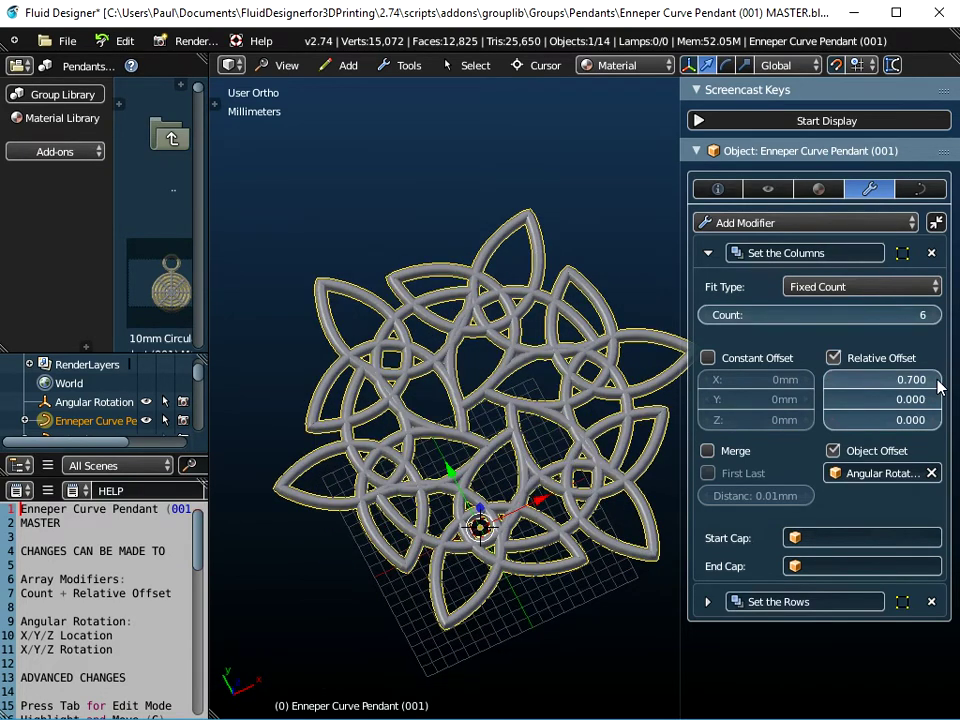
Expand the Set the Rows modifier and turn off Object Offset for the columns to lay the copies out straight
click(711, 603)
scroll(602, 562, down, 3)
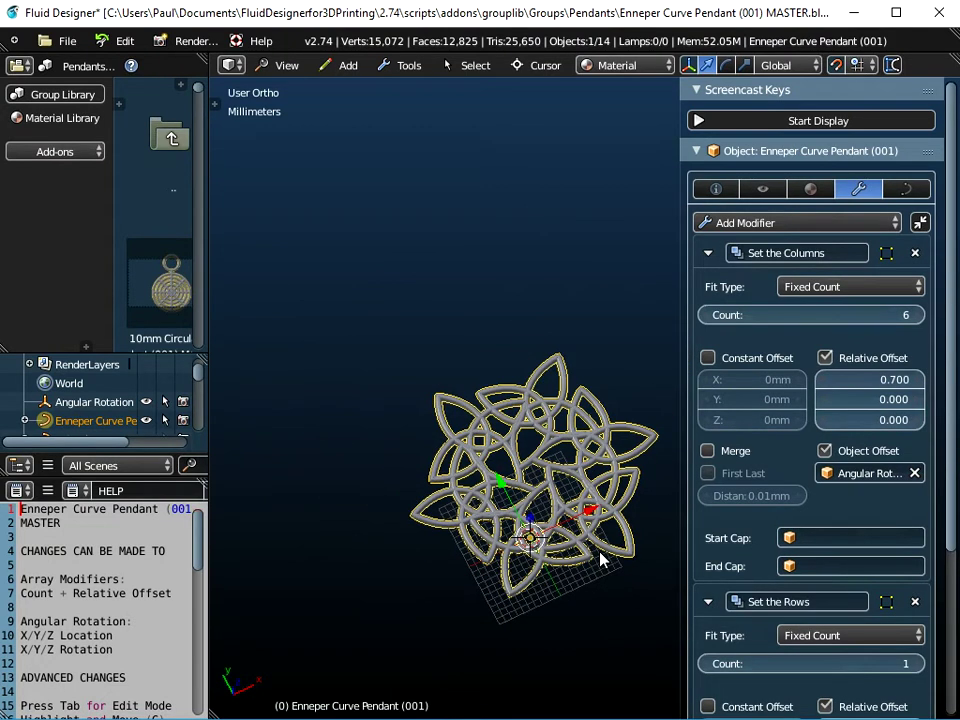
shift+middle_drag(600, 561, 527, 470)
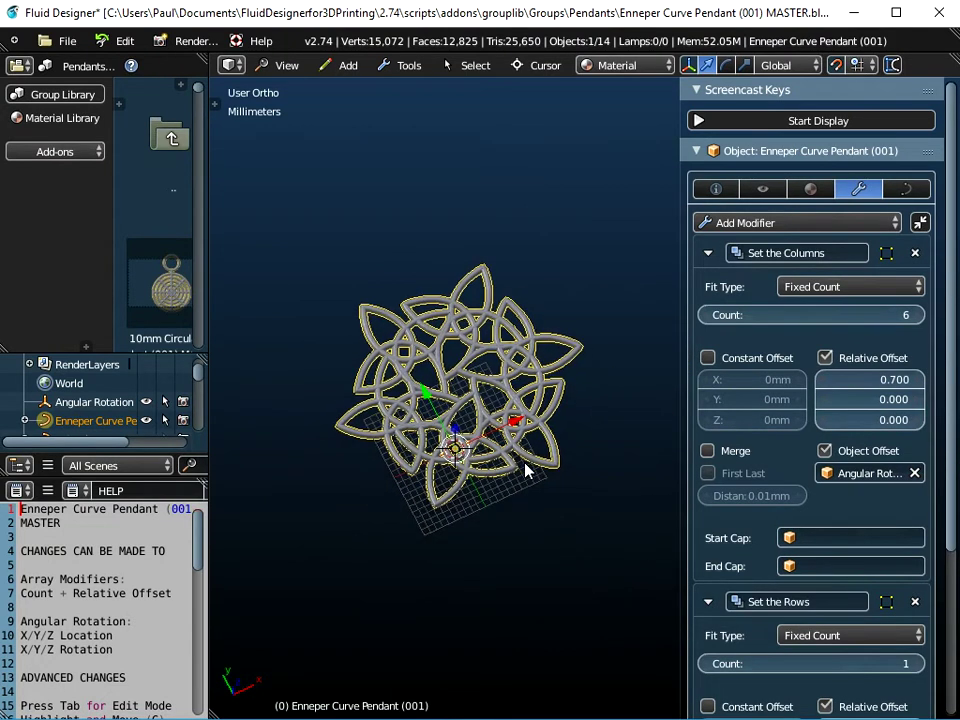
click(824, 451)
middle_drag(600, 485, 523, 400)
scroll(544, 445, up, 1)
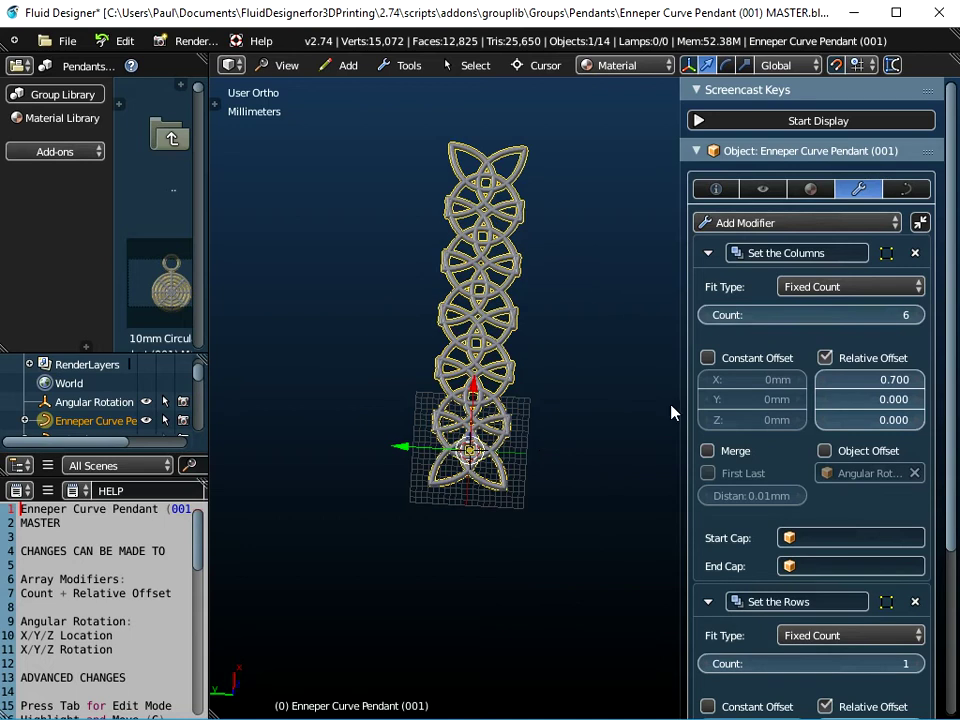
Set the column count to 4 and the row count to 3 to form a grid of pendant motifs
click(706, 315)
click(706, 315)
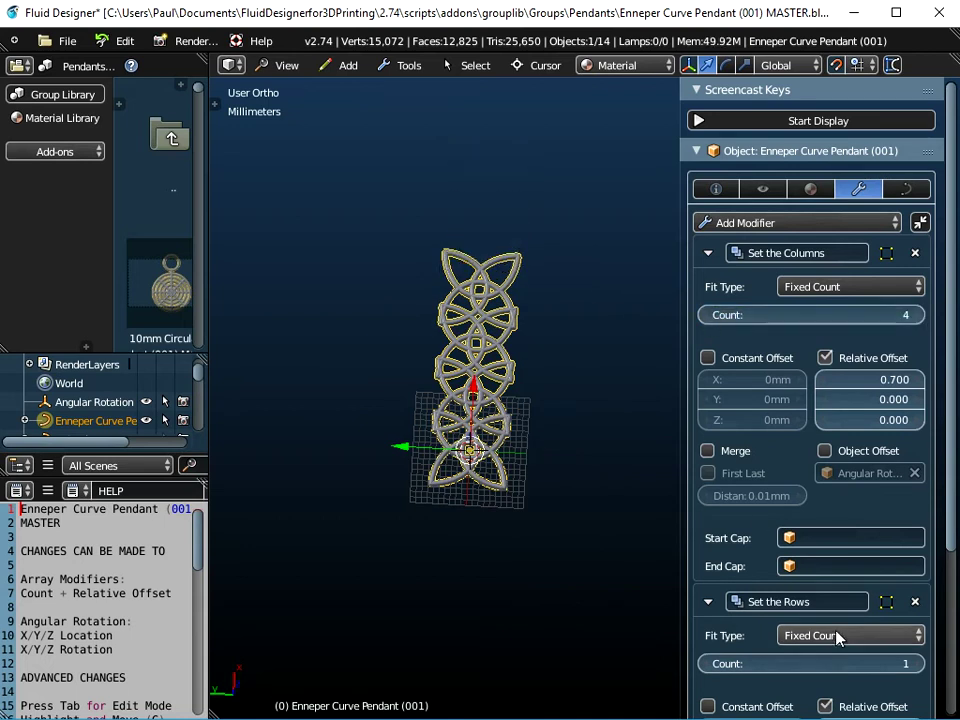
click(917, 664)
click(917, 664)
scroll(414, 334, up, 3)
middle_drag(436, 410, 325, 383)
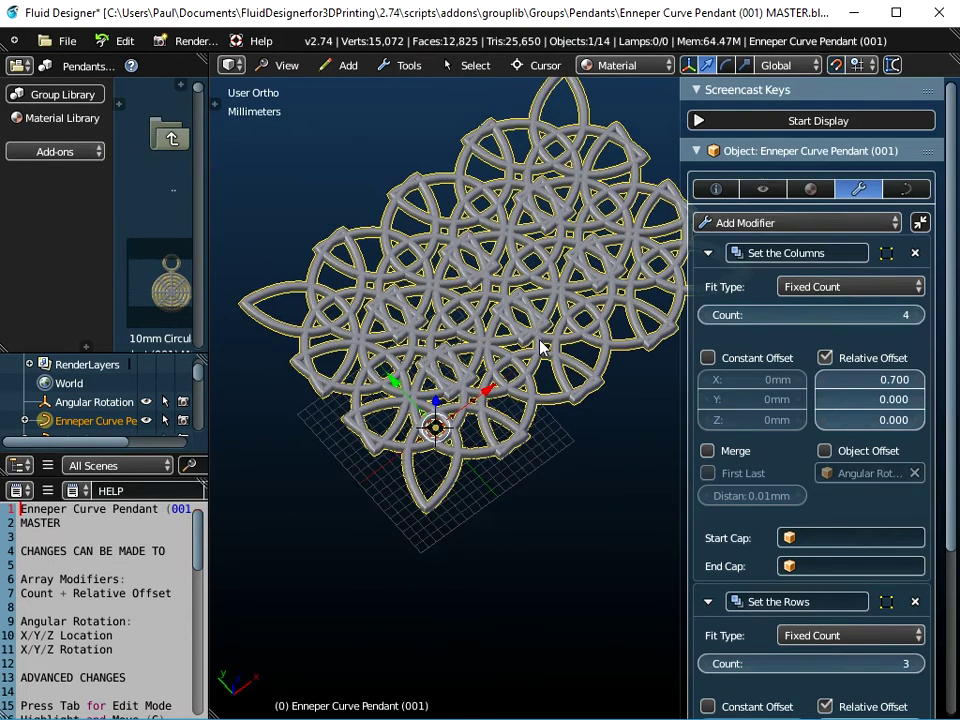
Reduce the row count to 1 and the column count to 2
scroll(540, 347, down, 3)
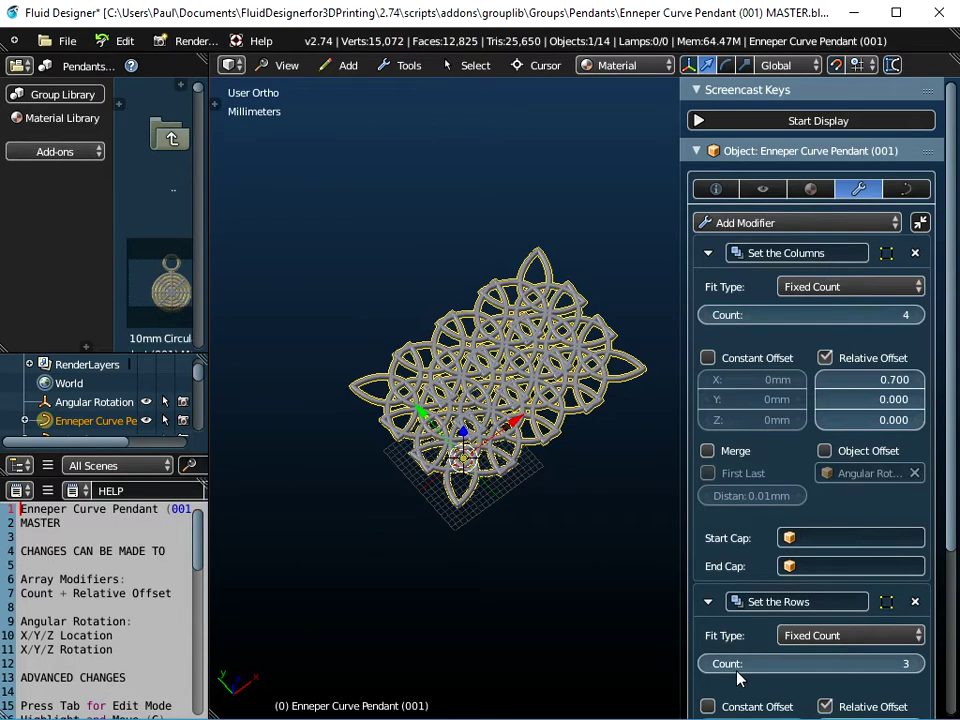
click(706, 666)
click(706, 666)
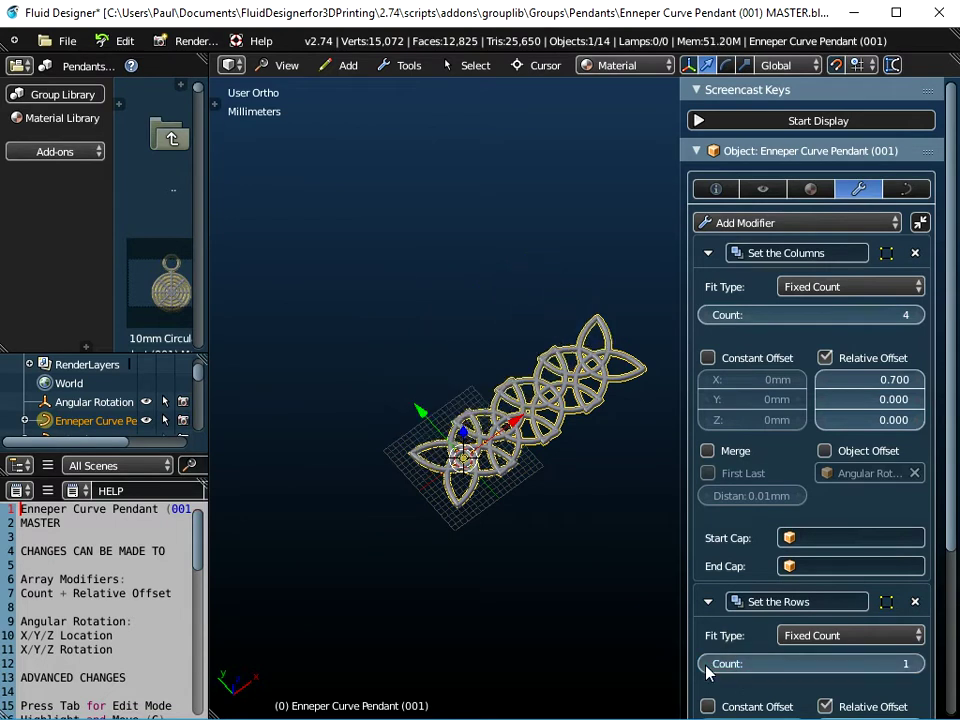
scroll(582, 420, up, 2)
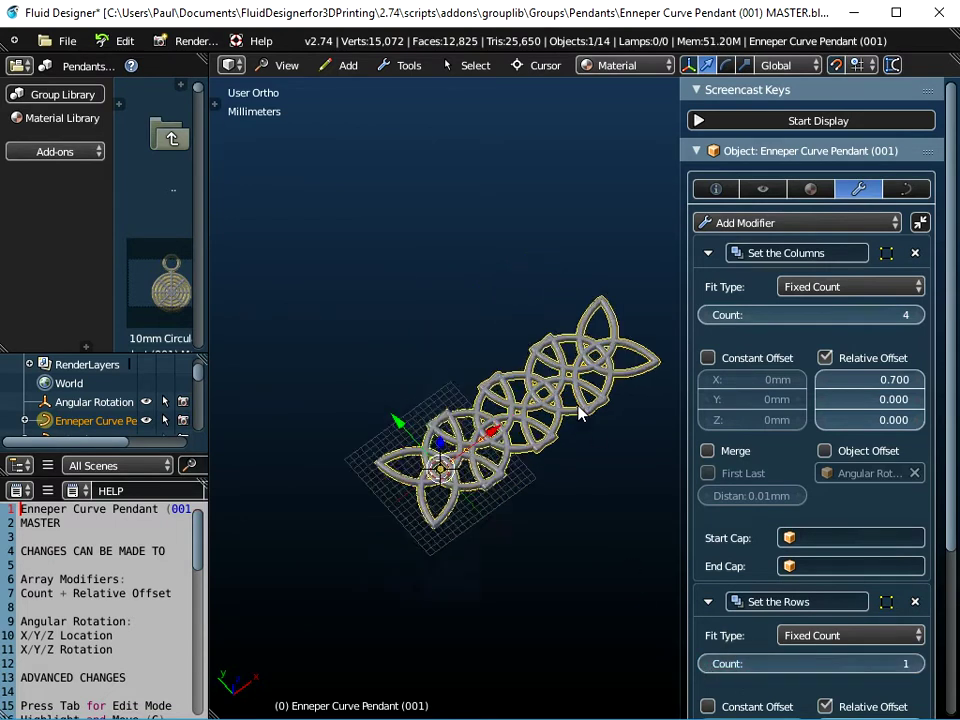
click(706, 318)
click(706, 318)
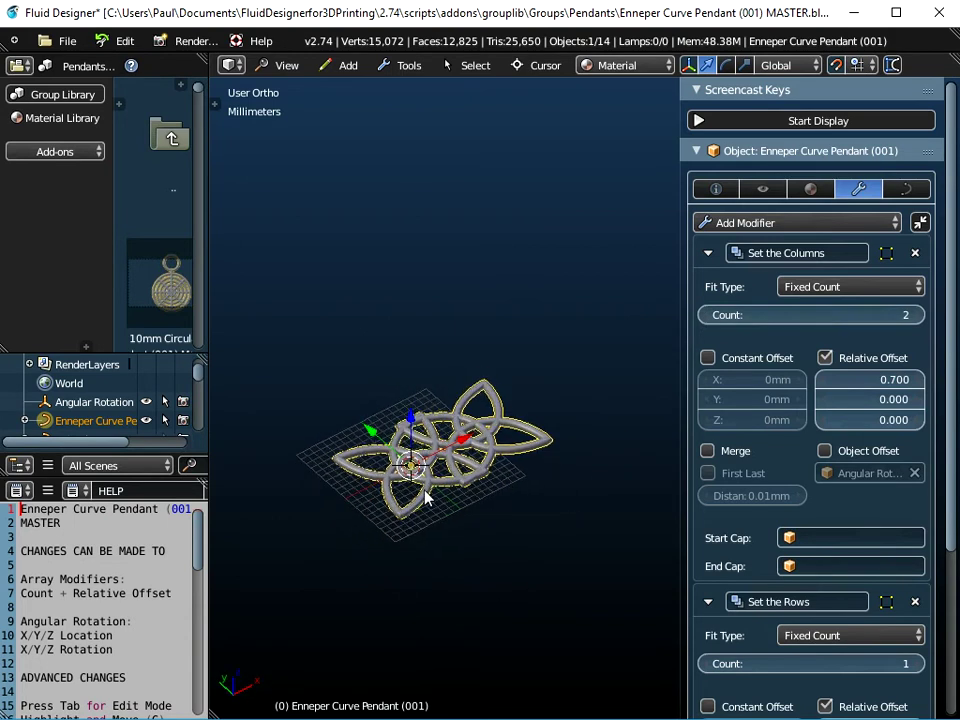
Open the pendant's curve data and set the bevel object to X-Section 1mm x 1mm
scroll(439, 456, up, 5)
click(920, 189)
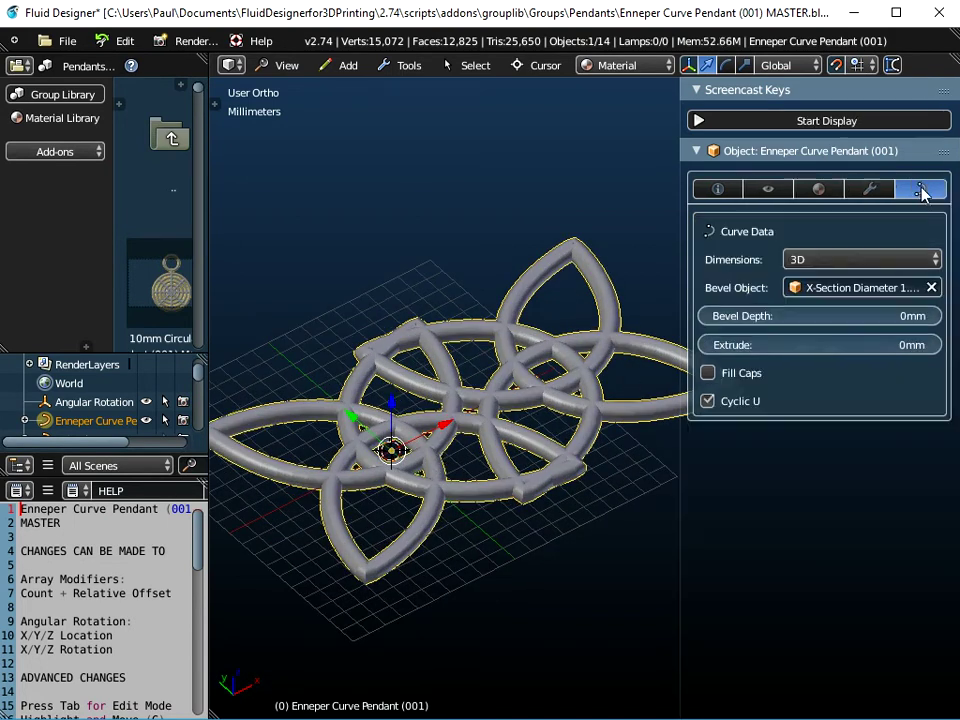
click(840, 287)
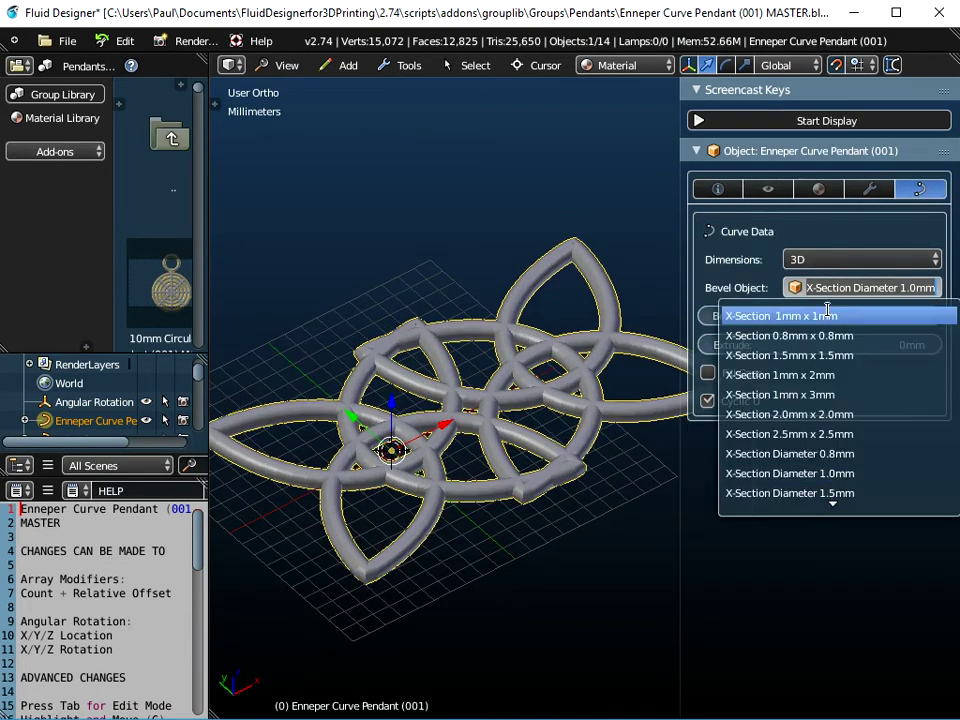
click(827, 315)
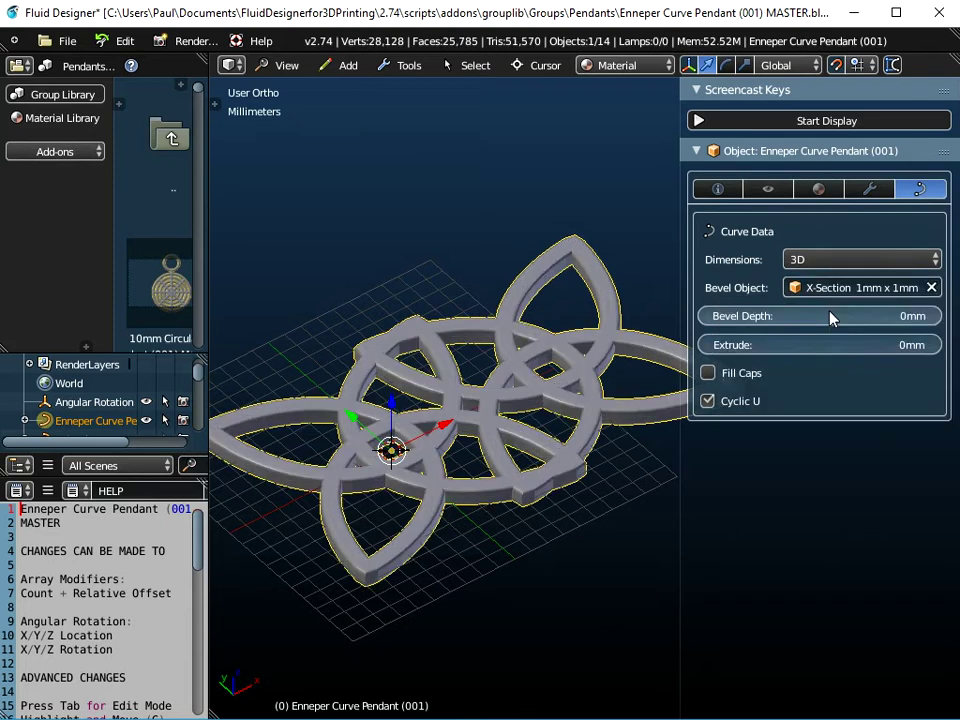
scroll(476, 498, up, 3)
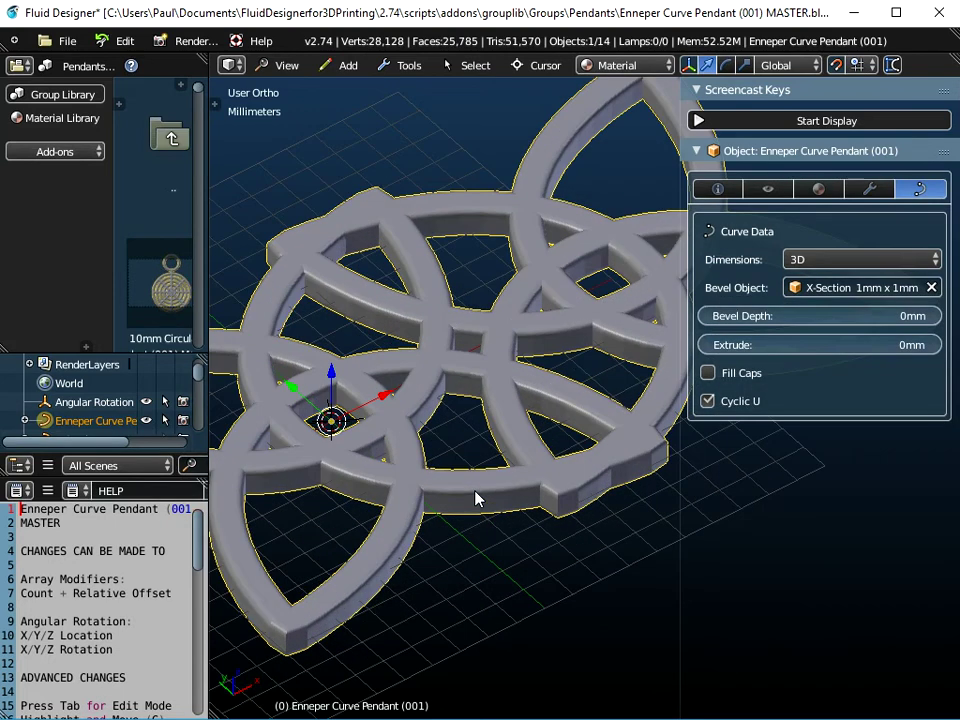
Change the pendant curve's bevel object to X-Section 1mm x 2mm
click(827, 288)
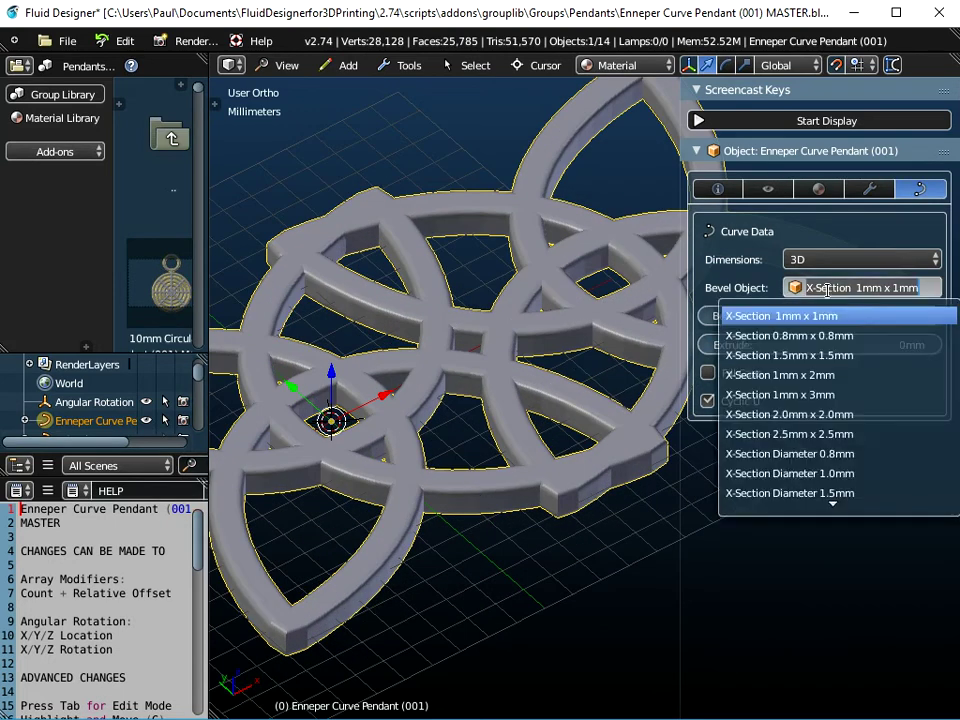
click(813, 372)
middle_drag(514, 516, 540, 499)
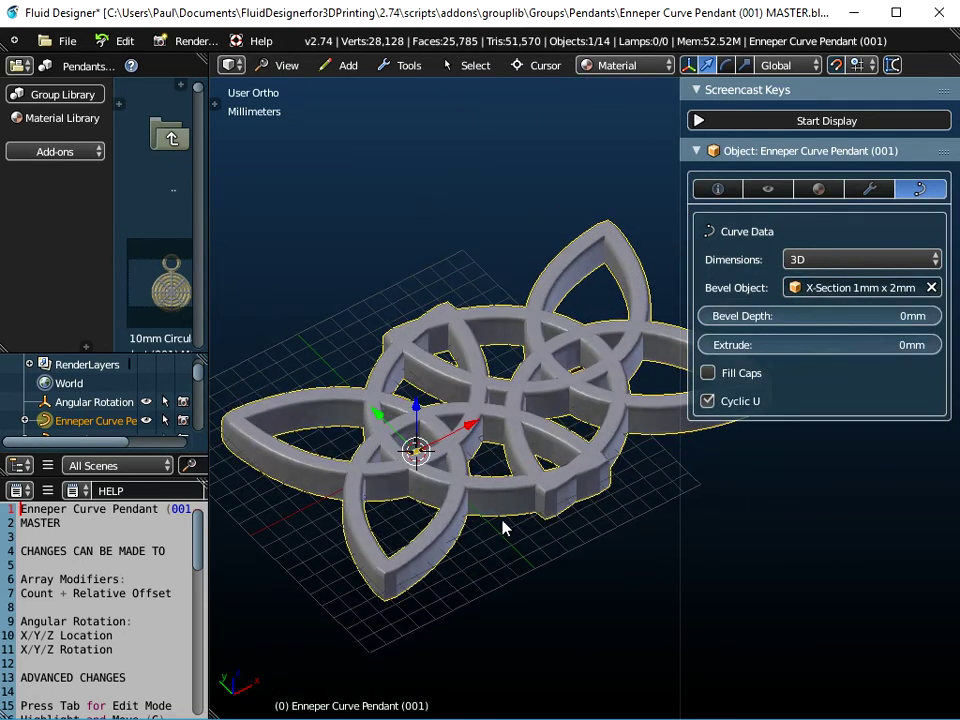
Change the pendant curve's bevel object to X-Section 1mm x 3mm
click(845, 289)
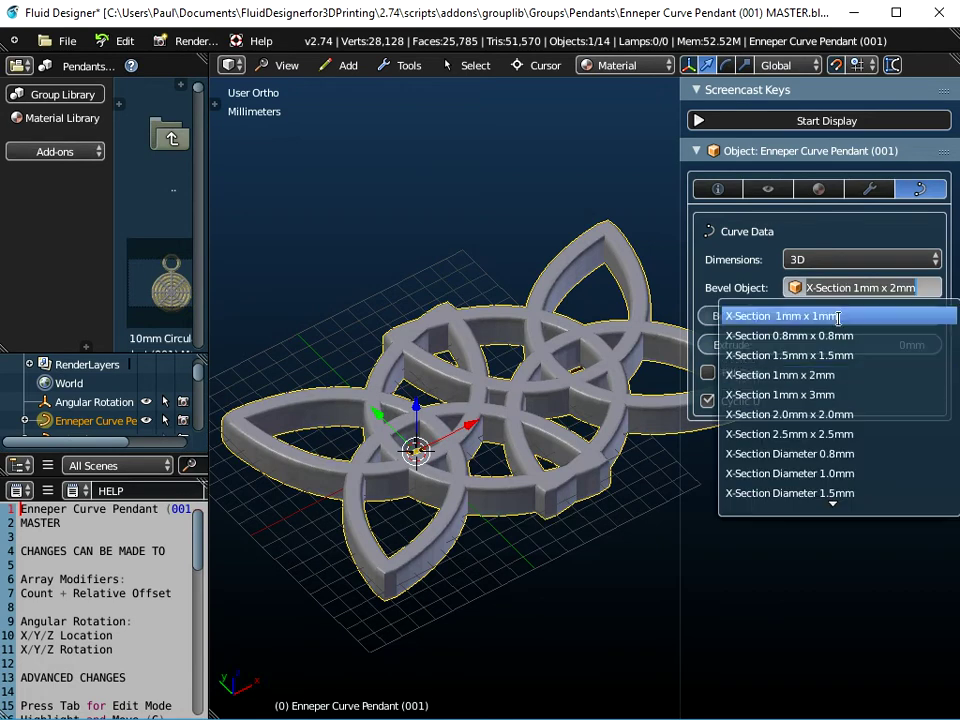
click(790, 394)
scroll(589, 456, down, 3)
middle_drag(589, 456, 565, 455)
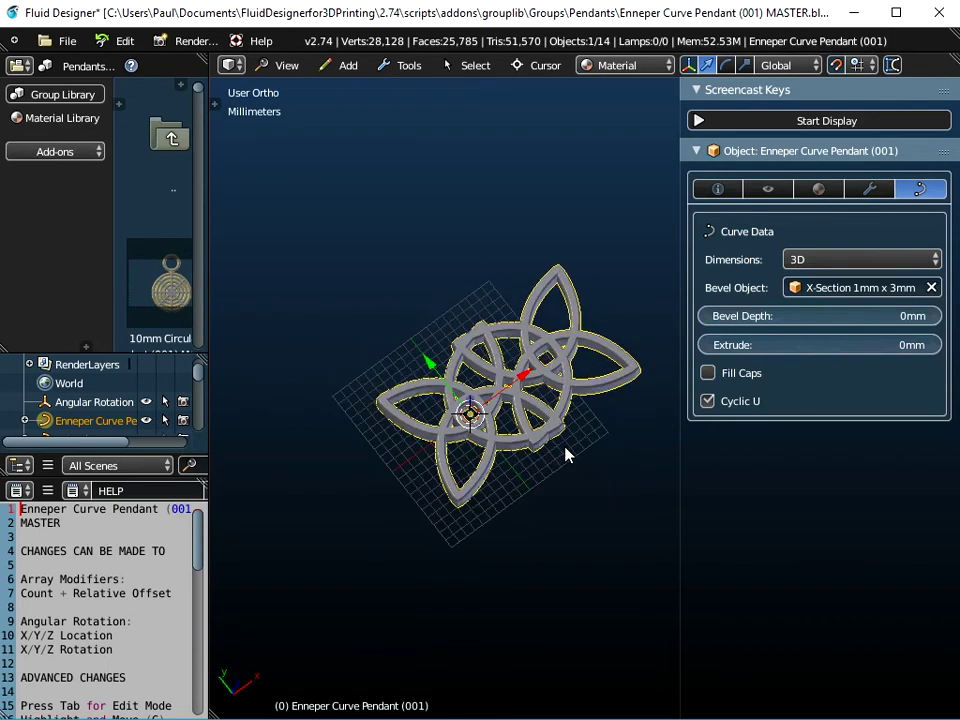
Open the 3D Templates - Connectors category in the group library, widen the browser and browse to the wire connectors
click(77, 98)
click(92, 68)
click(93, 86)
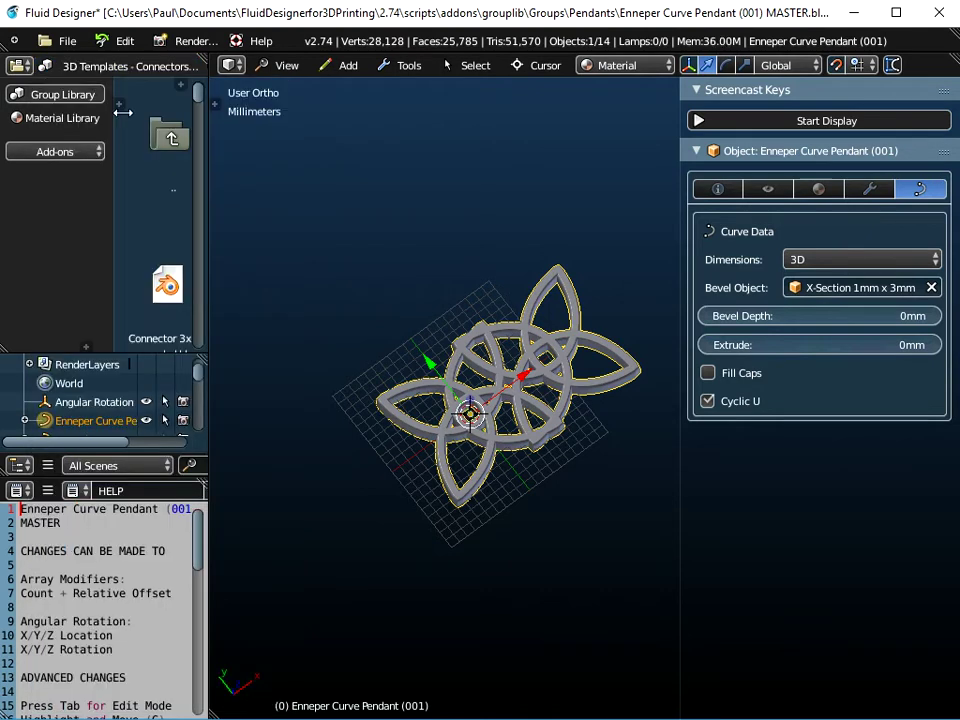
drag(207, 199, 260, 110)
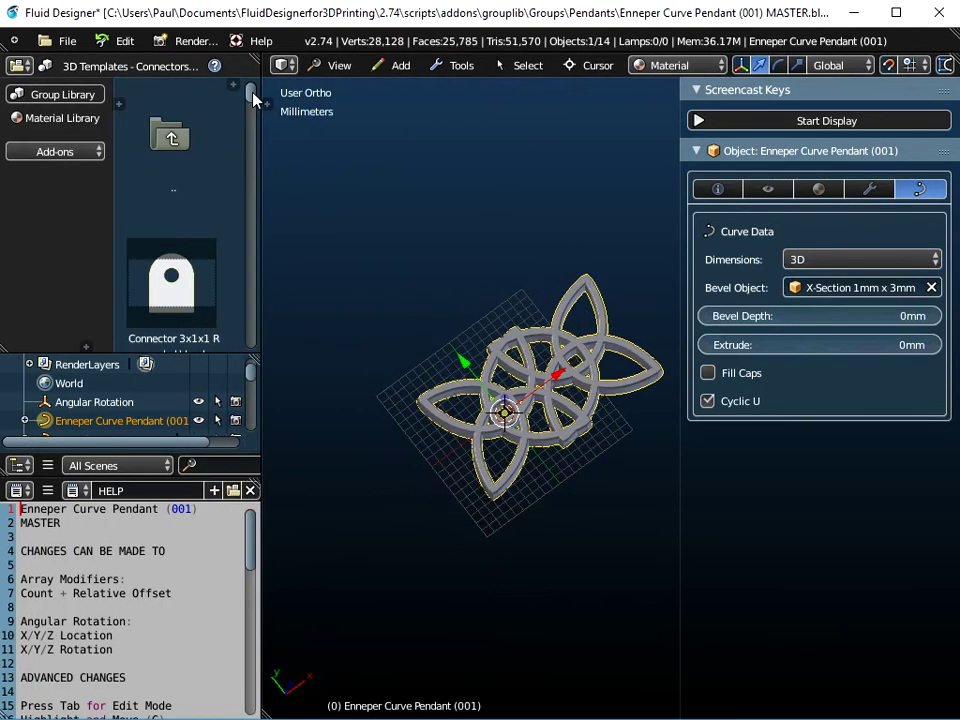
scroll(183, 281, down, 10)
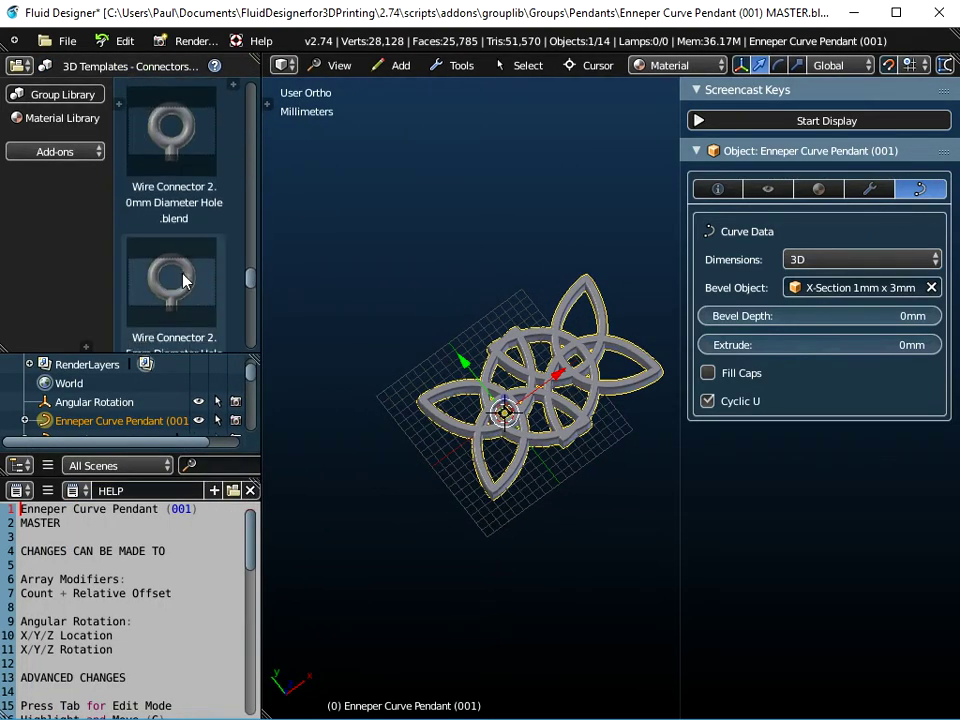
Reduce the pendant's column array count to 1
middle_drag(567, 441, 613, 489)
scroll(534, 399, up, 3)
middle_drag(557, 349, 505, 343)
scroll(568, 378, down, 3)
click(869, 189)
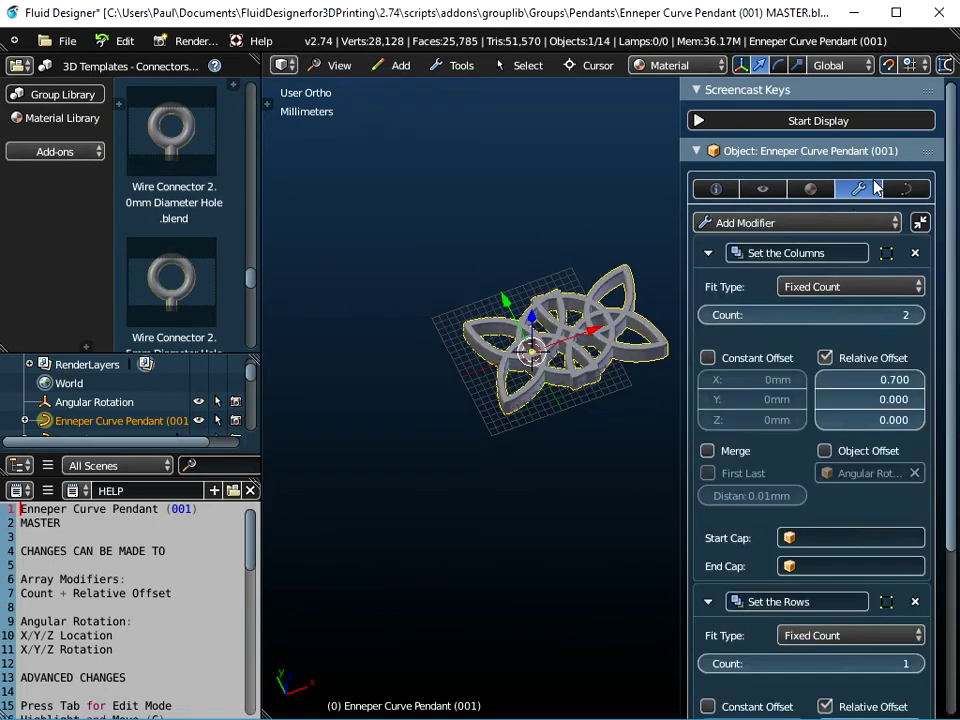
click(705, 314)
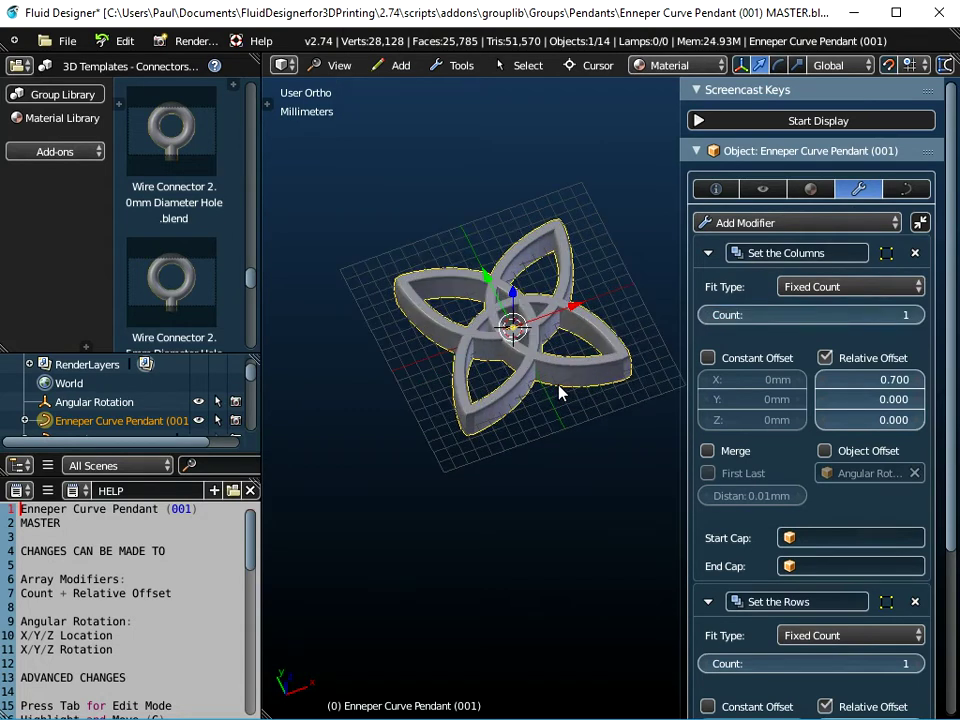
Set the pendant curve's spline type to NURBS in Edit Mode, and return to Object Mode
key(Tab)
key(space)
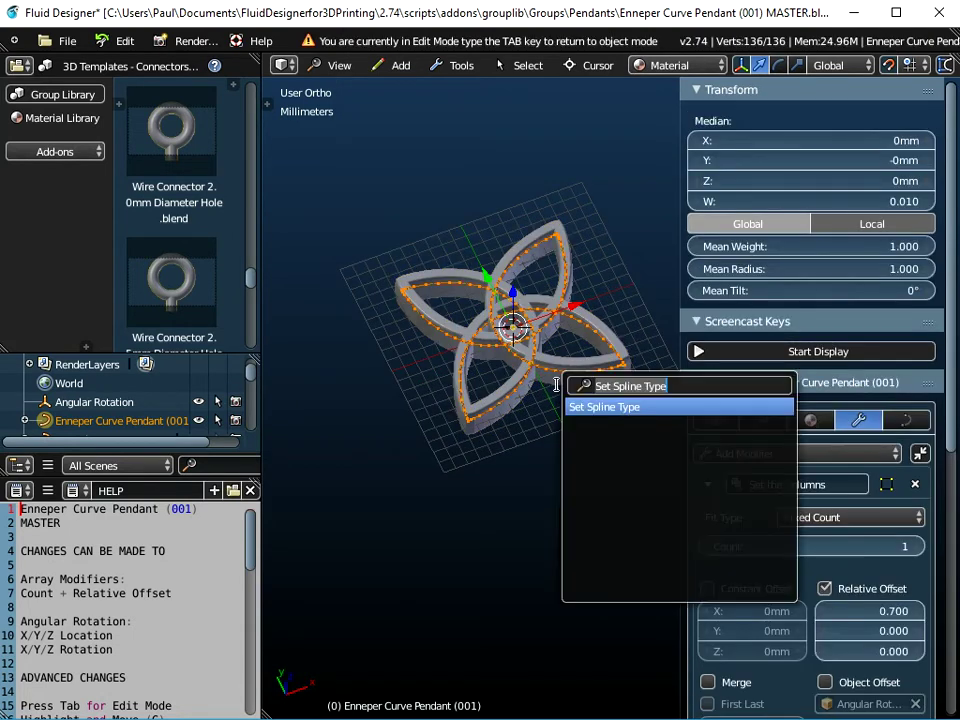
key(Return)
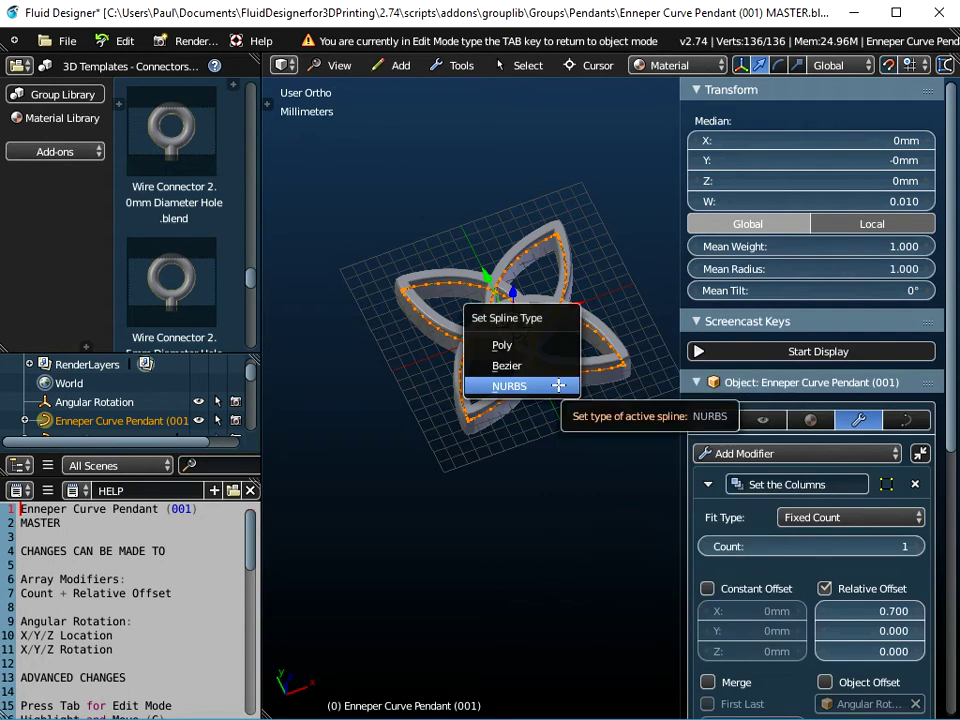
click(557, 384)
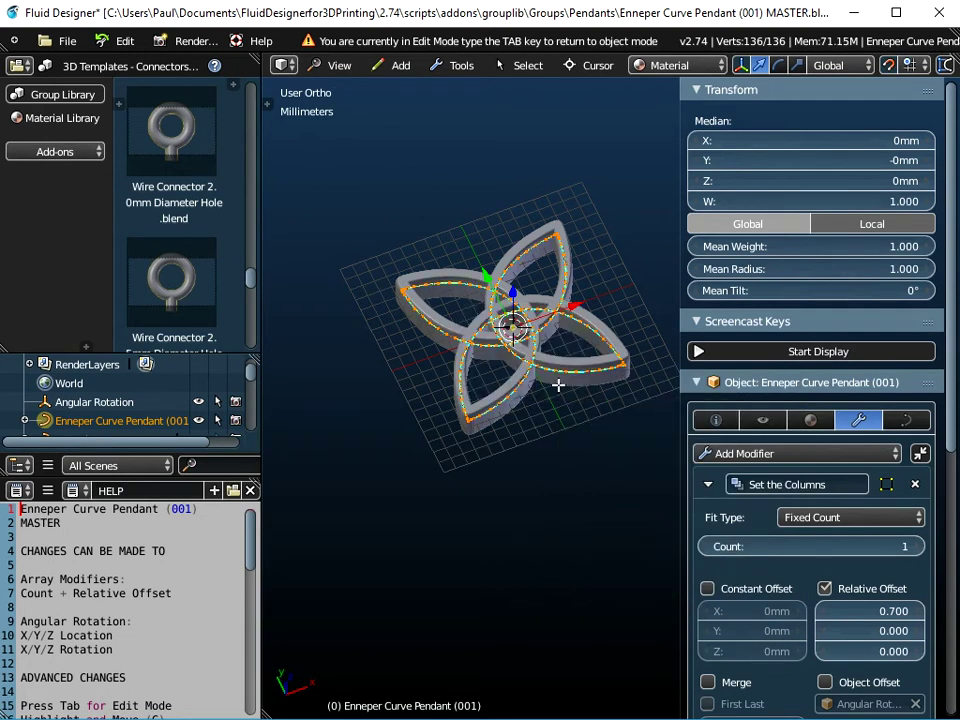
key(Tab)
Scale the pendant up freehand to several times its size and apply the scale
scroll(551, 414, down, 2)
scroll(551, 414, down, 2)
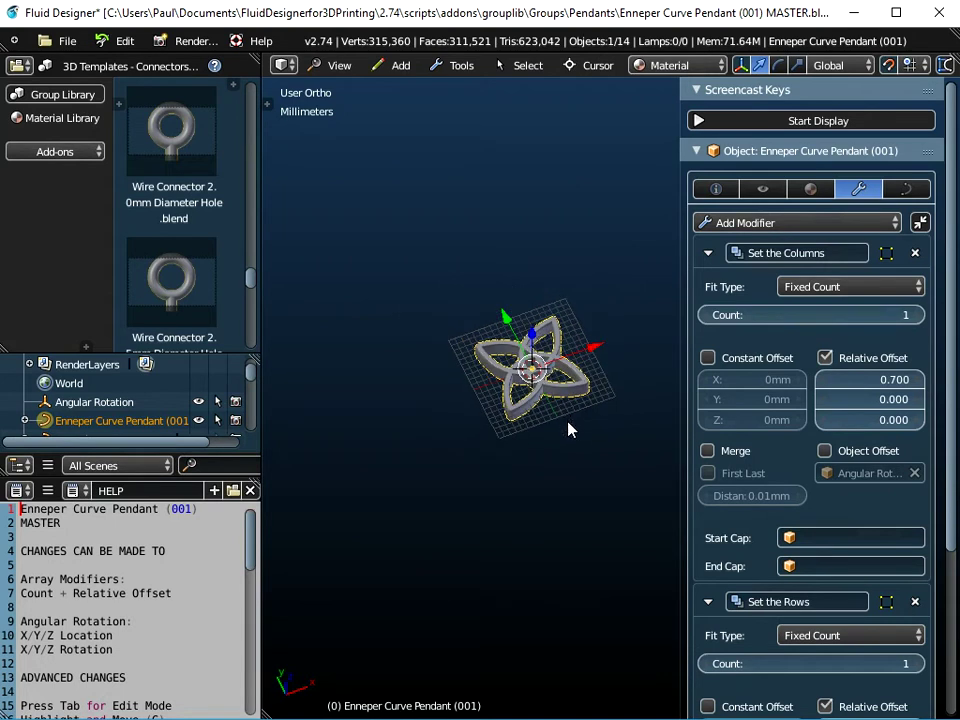
key(s)
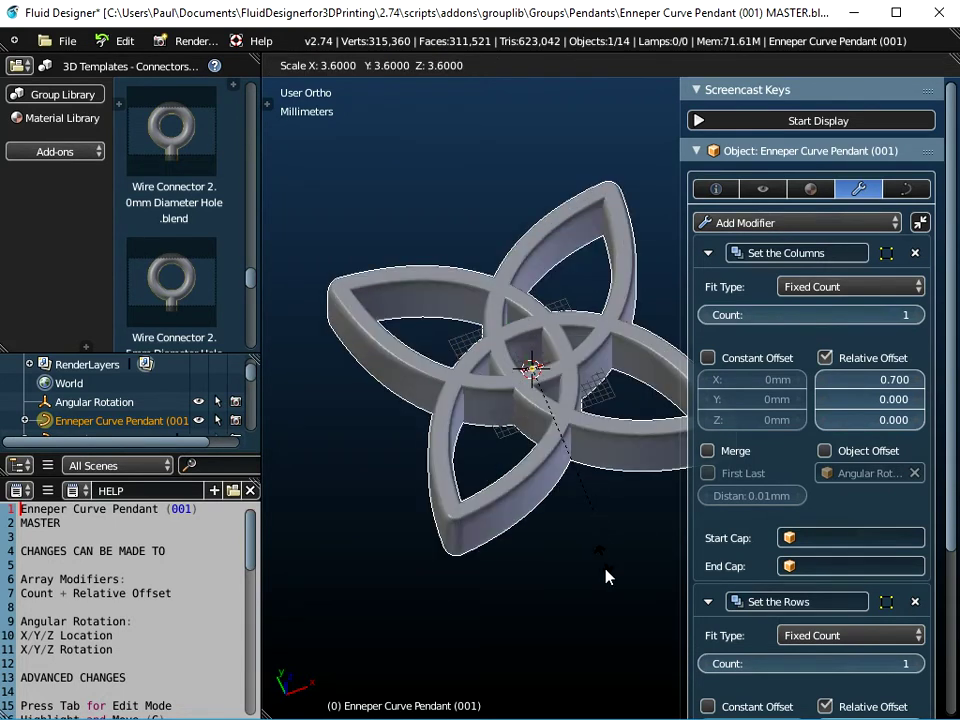
click(605, 577)
key(ctrl+a)
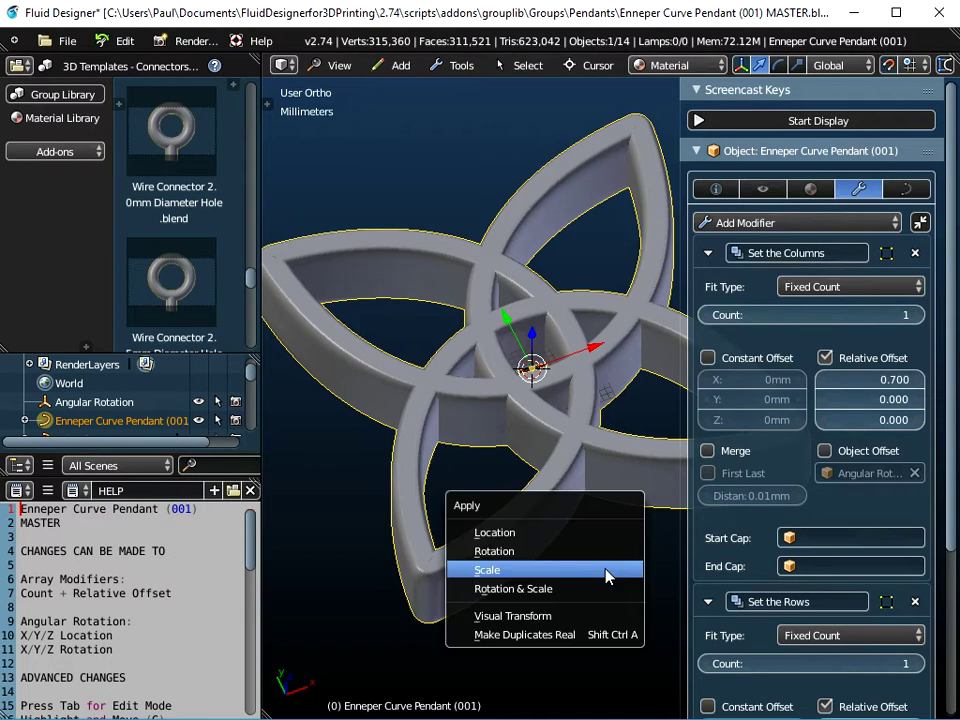
click(605, 570)
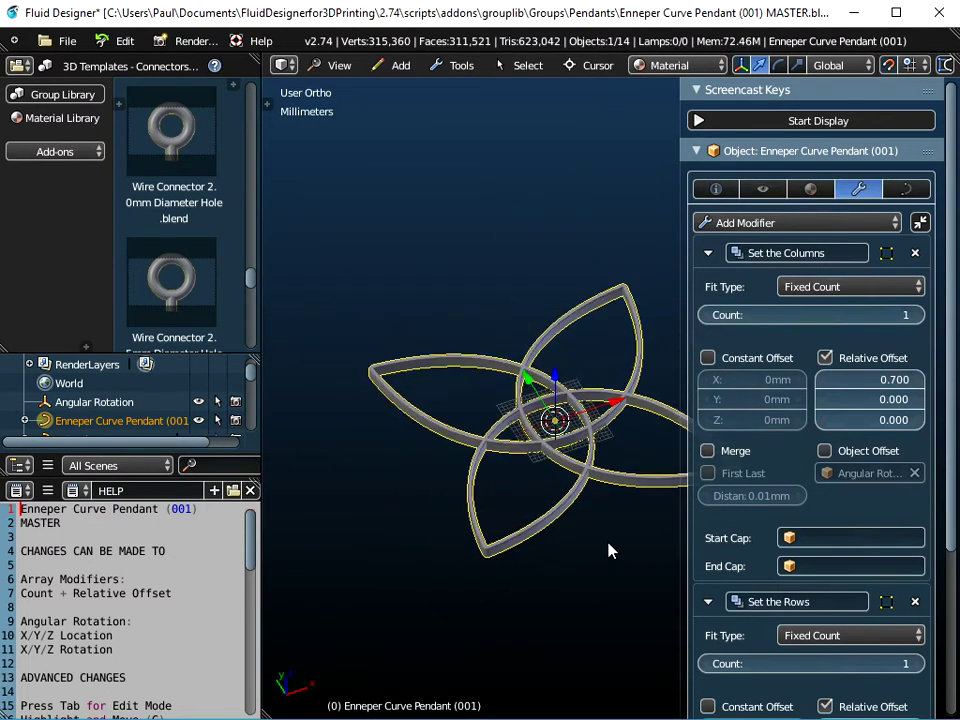
Enable the Angular Rotation object offset on the column array and raise its count to 5
click(825, 451)
shift+middle_drag(592, 507, 474, 472)
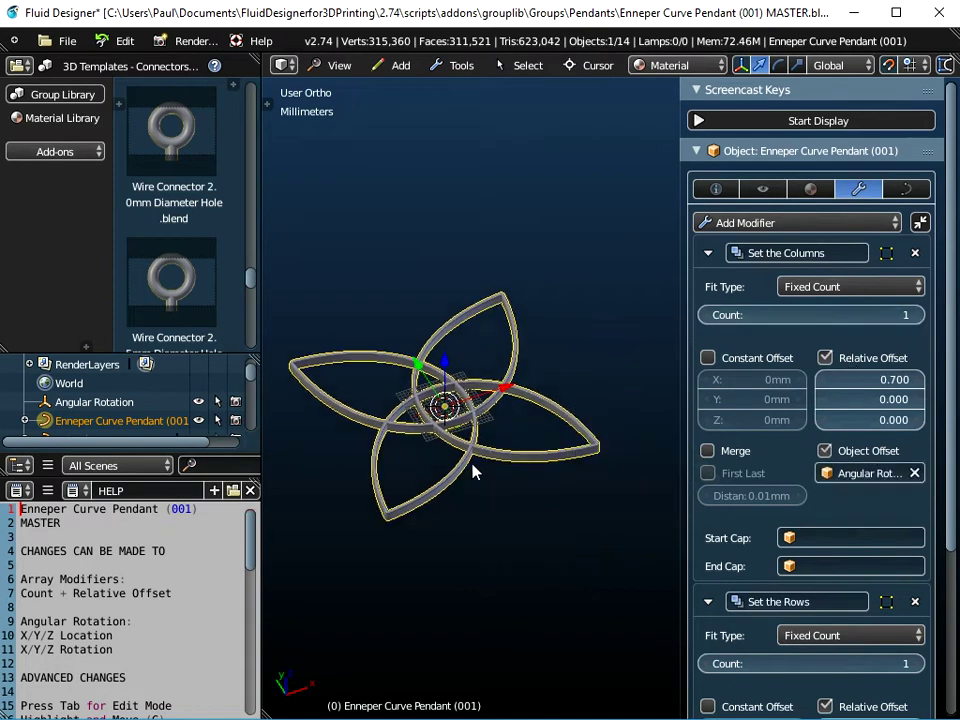
click(918, 317)
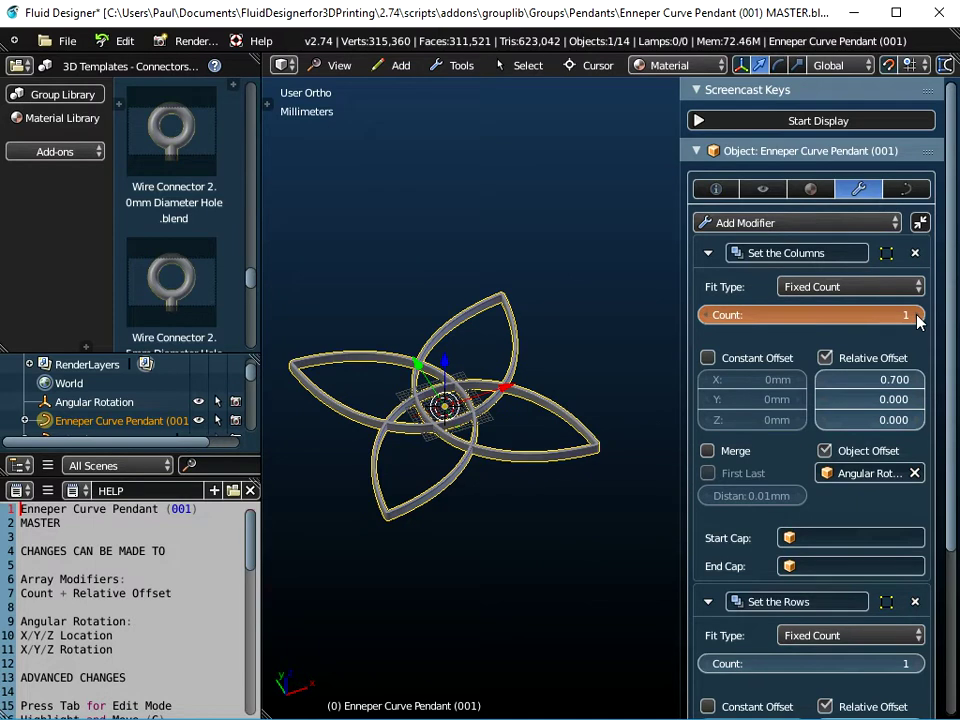
click(918, 317)
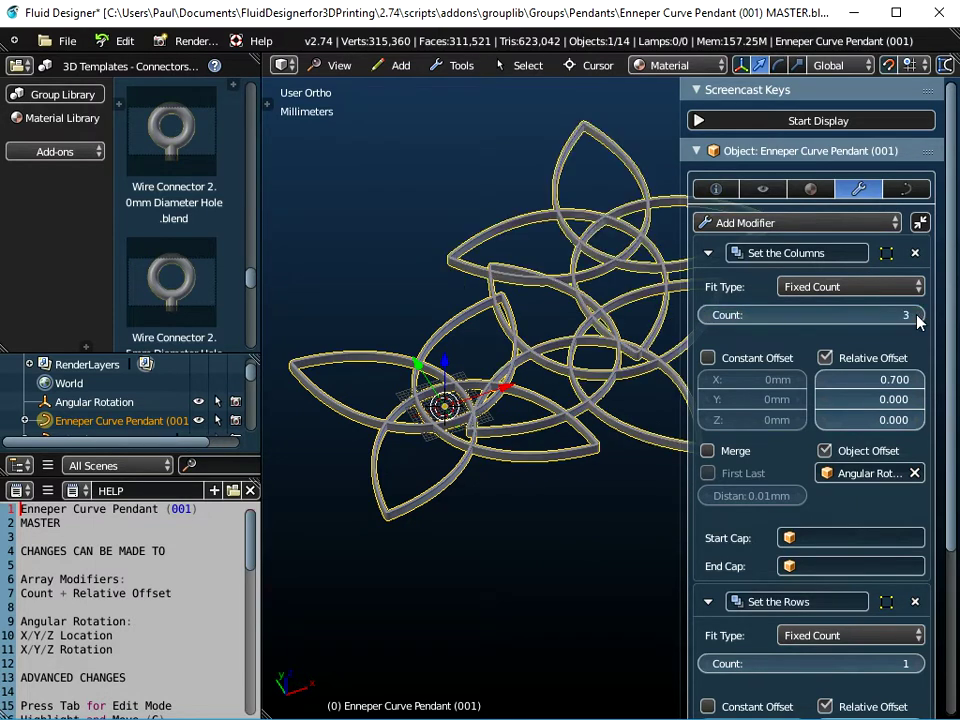
click(918, 317)
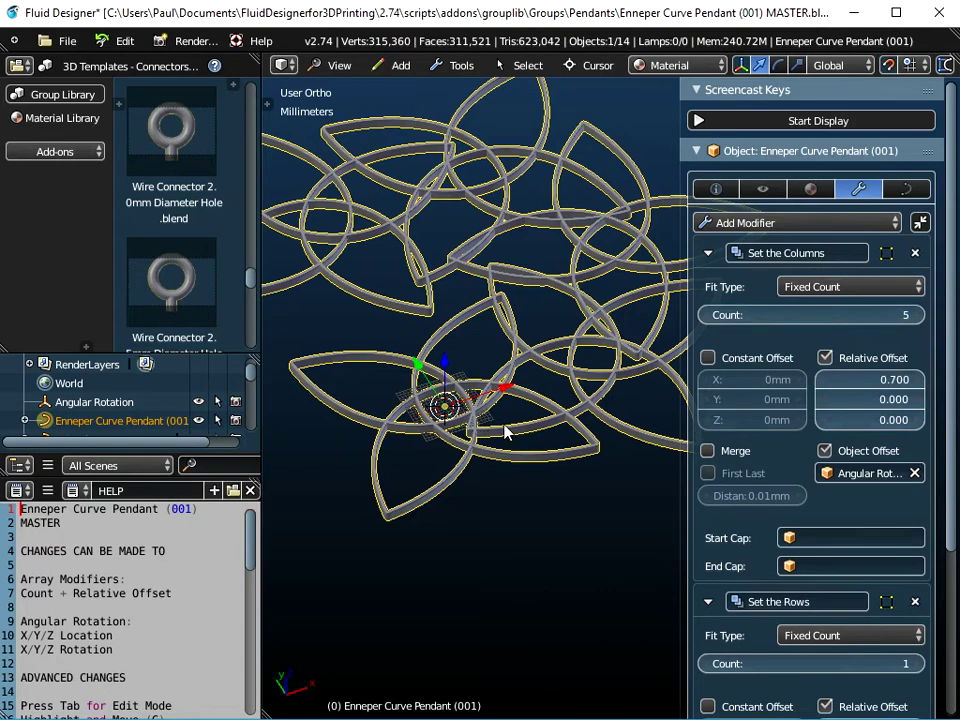
Display the pendant's dimensions, scale it down to about 116 mm by 124 mm and apply the scale
click(724, 193)
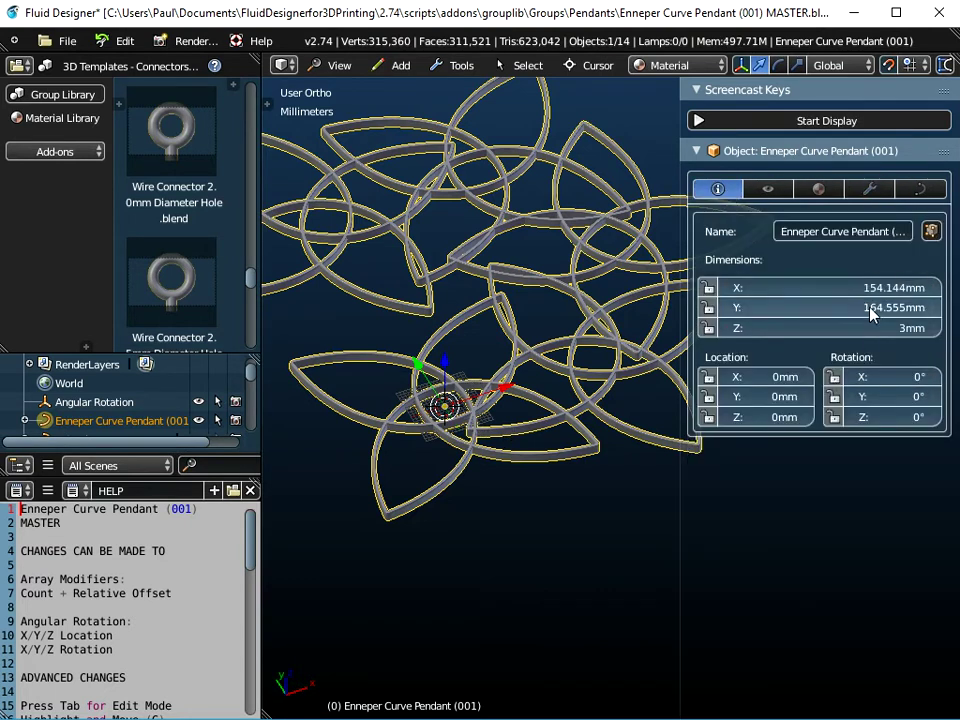
scroll(551, 381, down, 3)
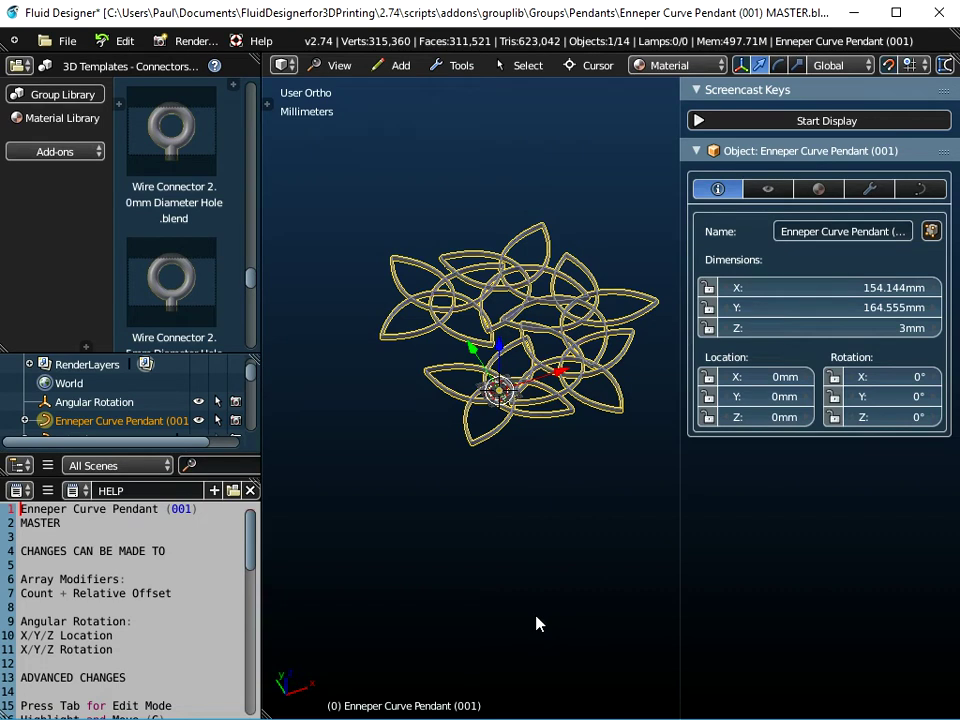
text(s0)
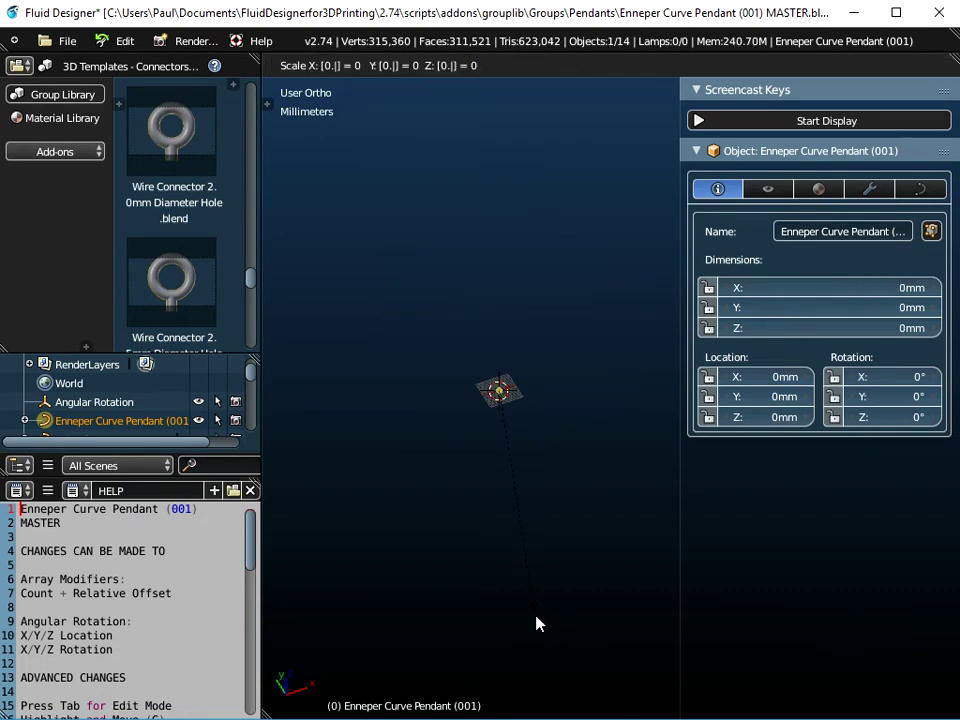
key(Escape)
key(ctrl+a)
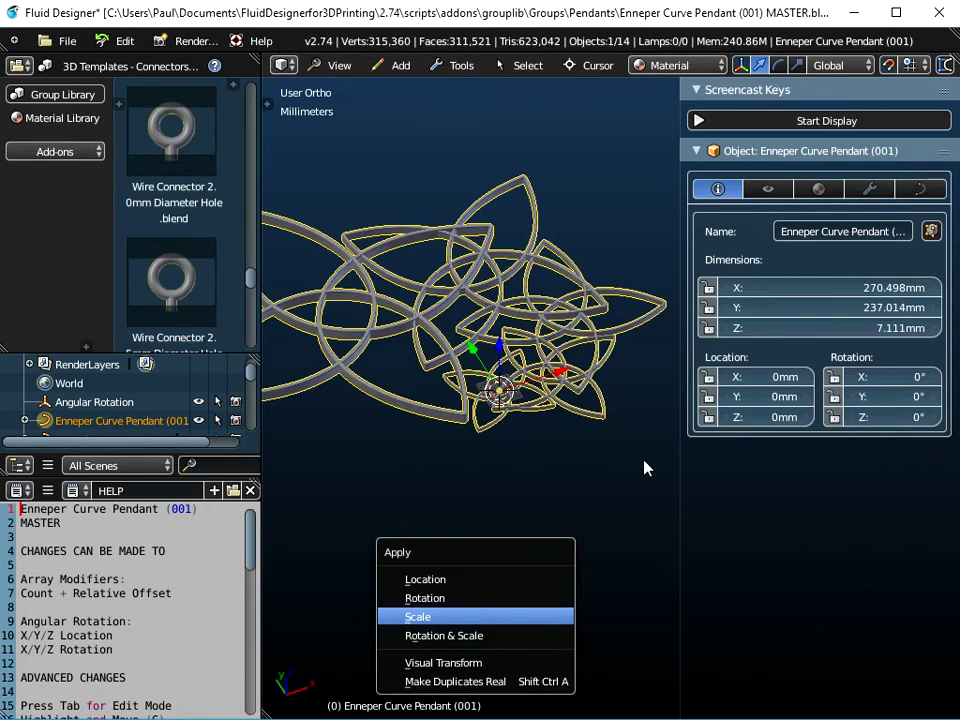
key(Return)
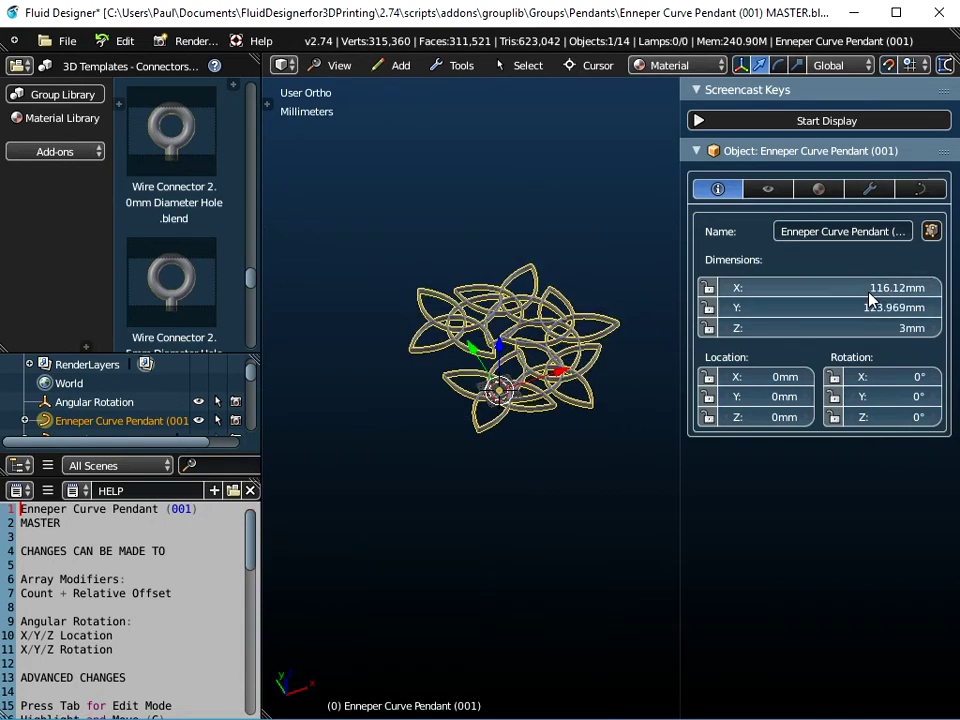
Raise the column array count to 6 and inspect the resulting pattern and its overall dimensions
click(870, 190)
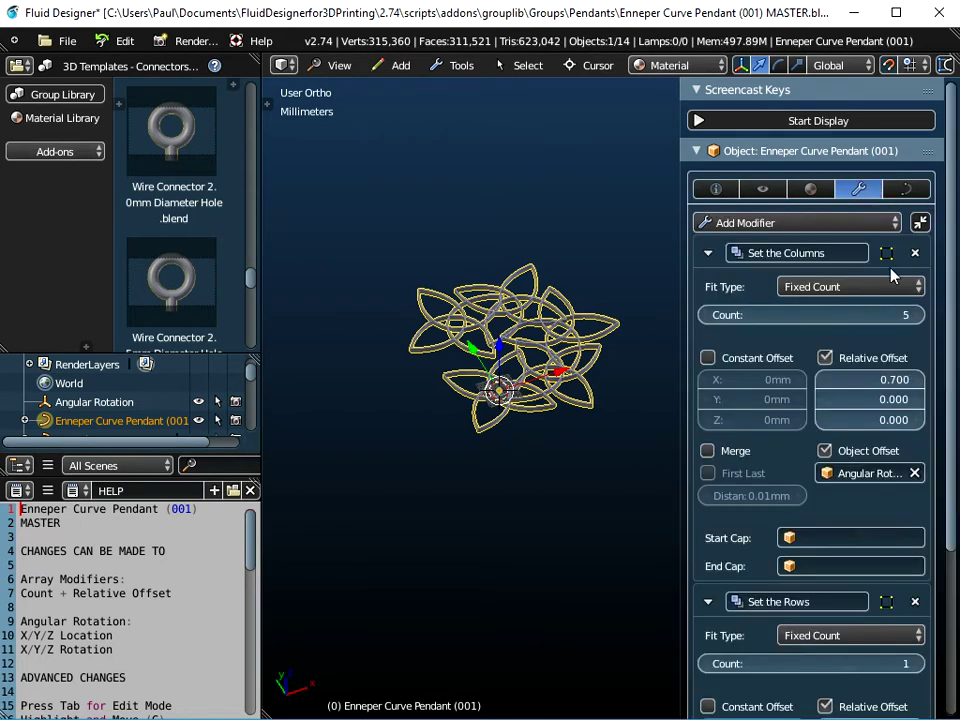
key(i)
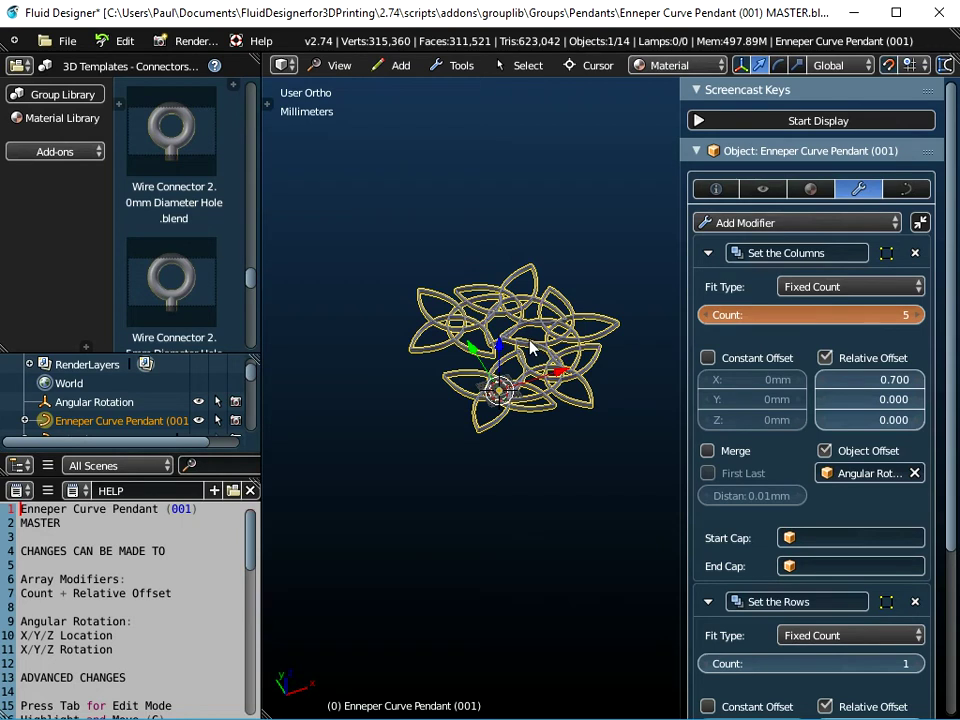
scroll(524, 350, up, 2)
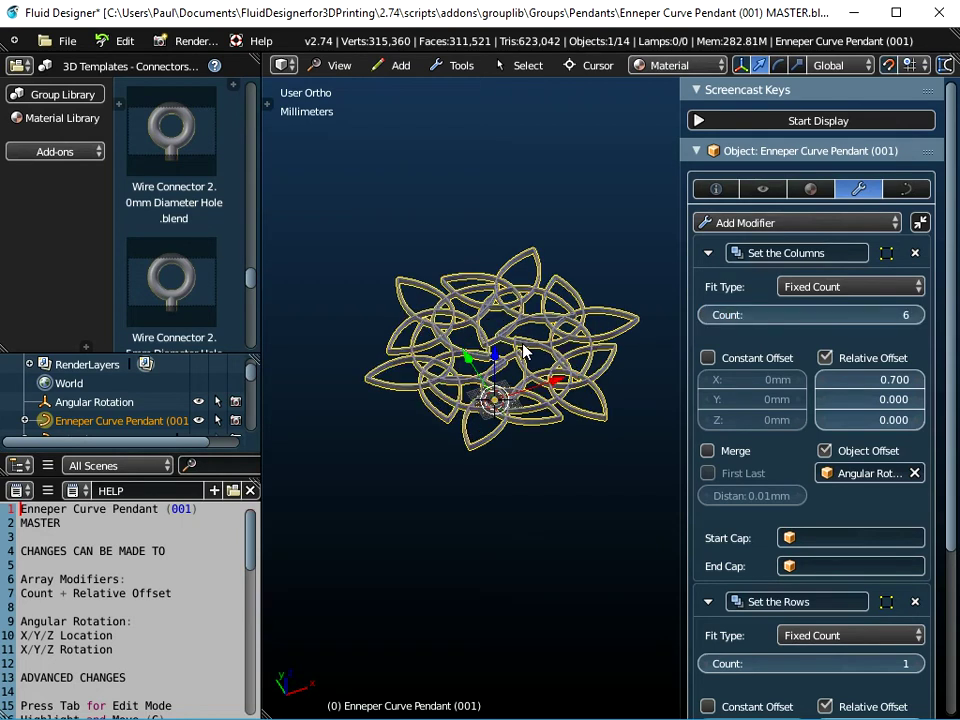
scroll(518, 315, up, 3)
middle_drag(520, 430, 516, 458)
scroll(520, 418, down, 2)
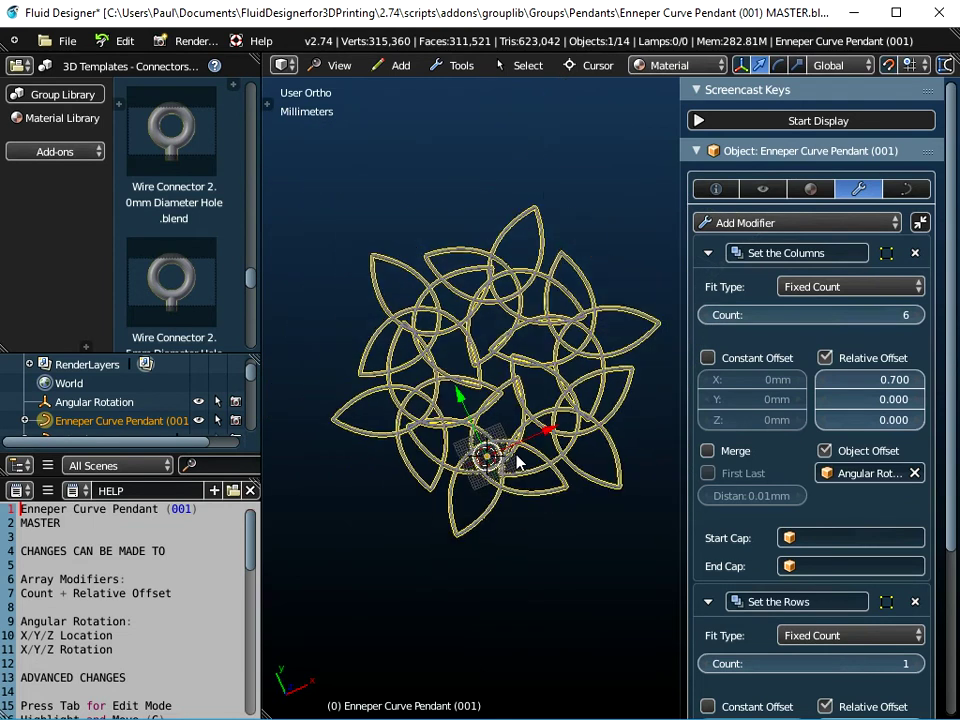
middle_drag(527, 395, 510, 480)
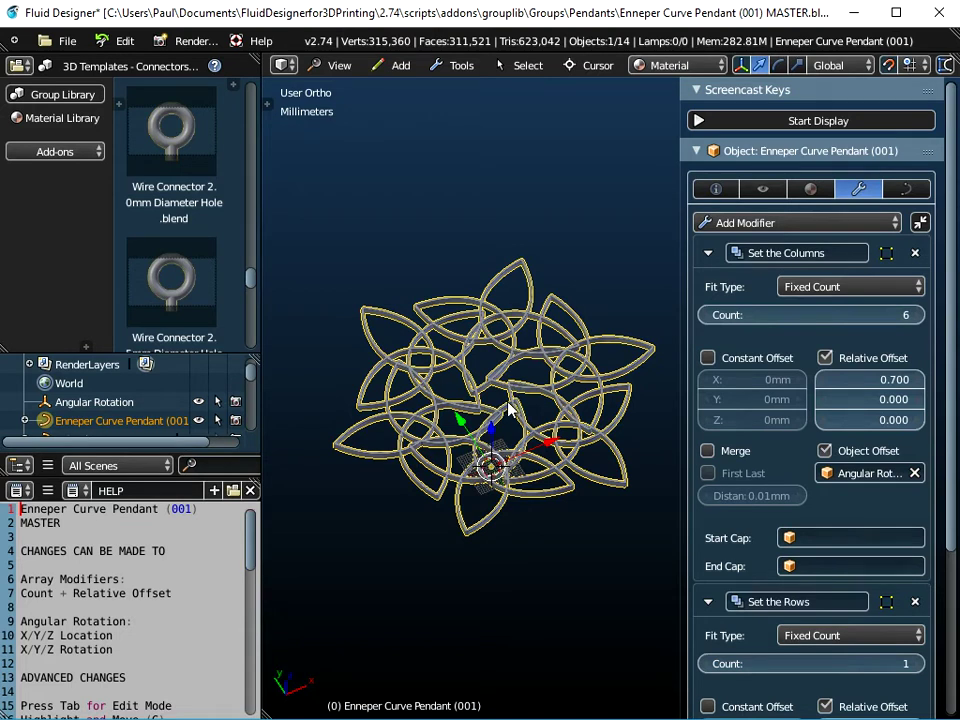
click(716, 189)
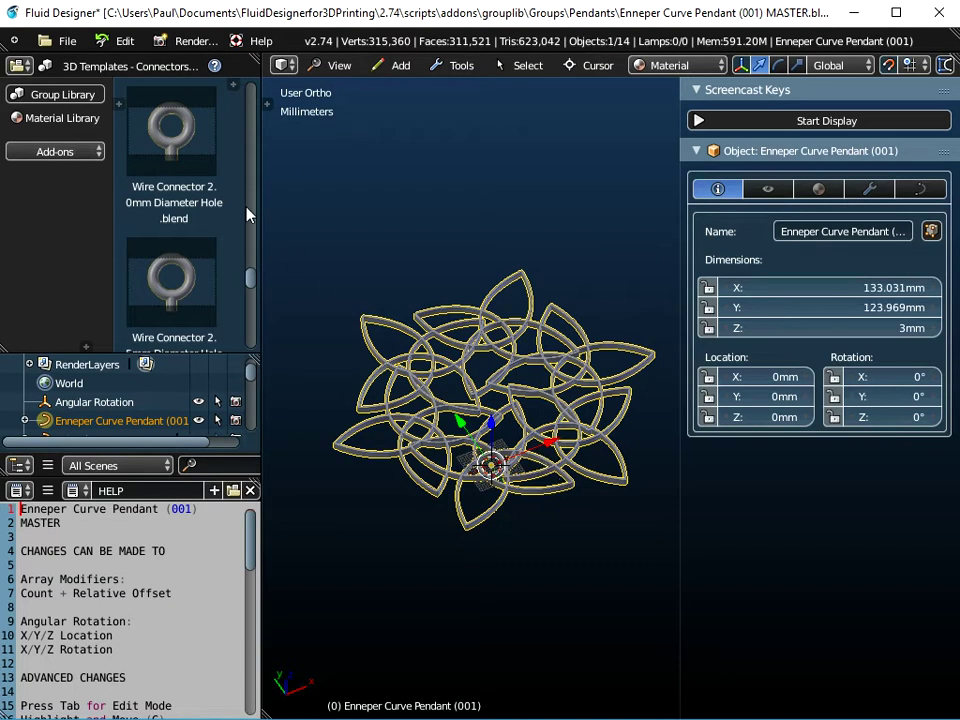
Start a new scene by reloading the start-up file
click(62, 41)
click(77, 66)
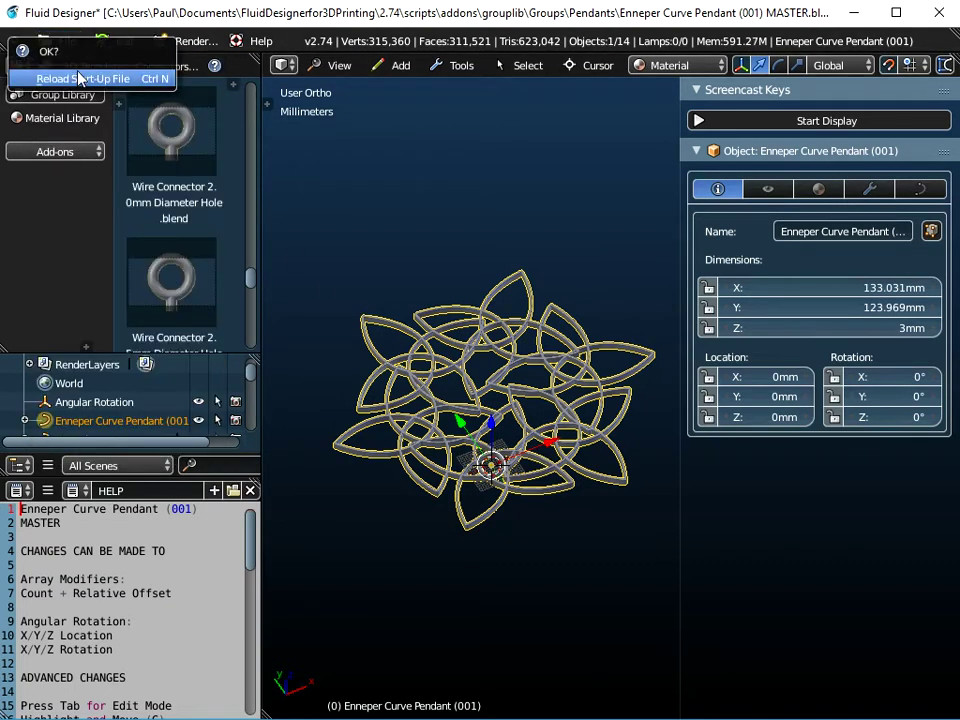
click(80, 76)
Open the Rings category of the group library and load Enneper Curve Ring 15 mm (001) MASTER.blend
click(81, 70)
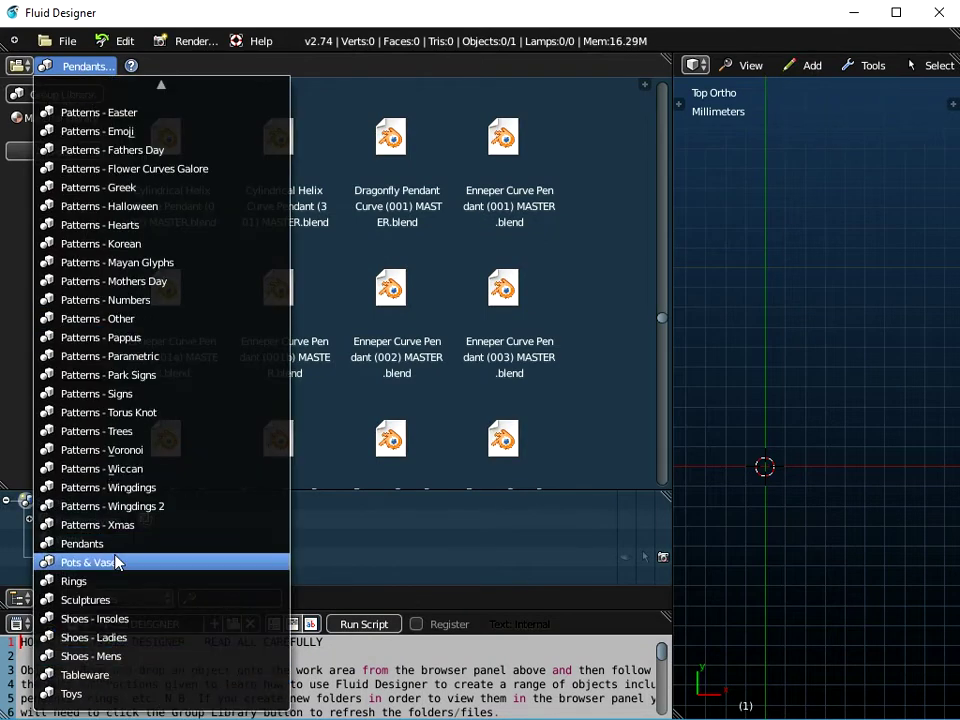
click(92, 581)
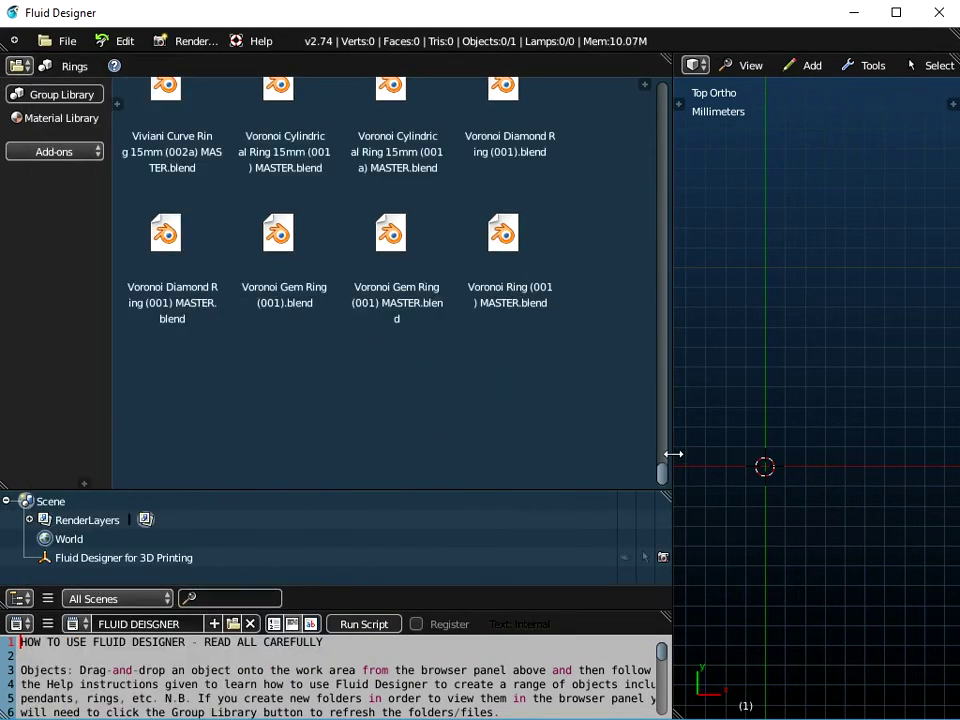
drag(660, 472, 656, 241)
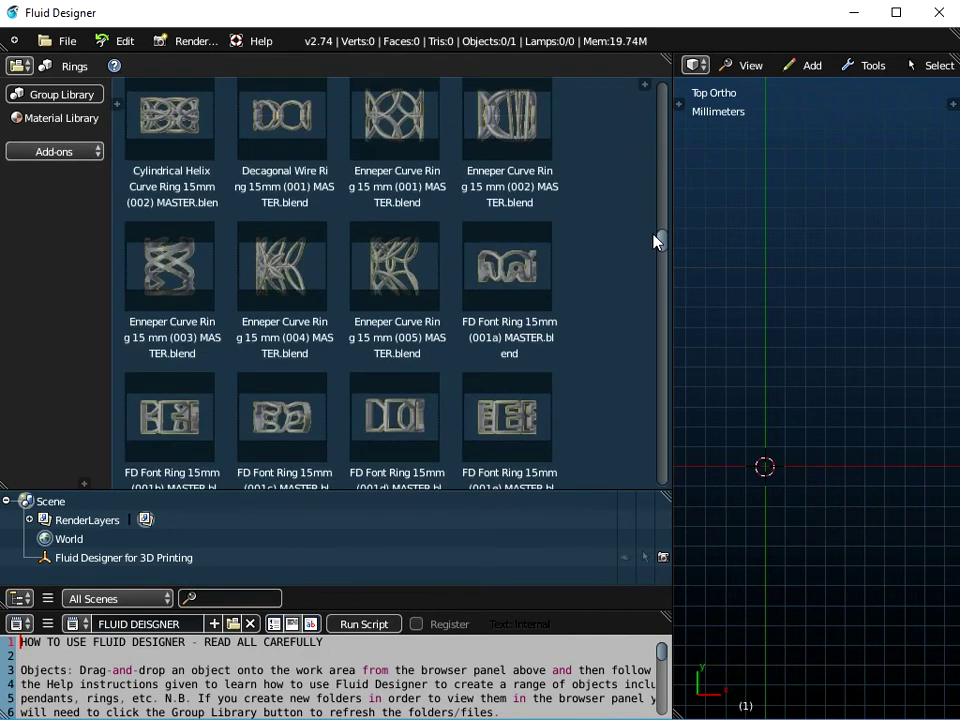
scroll(420, 249, up, 2)
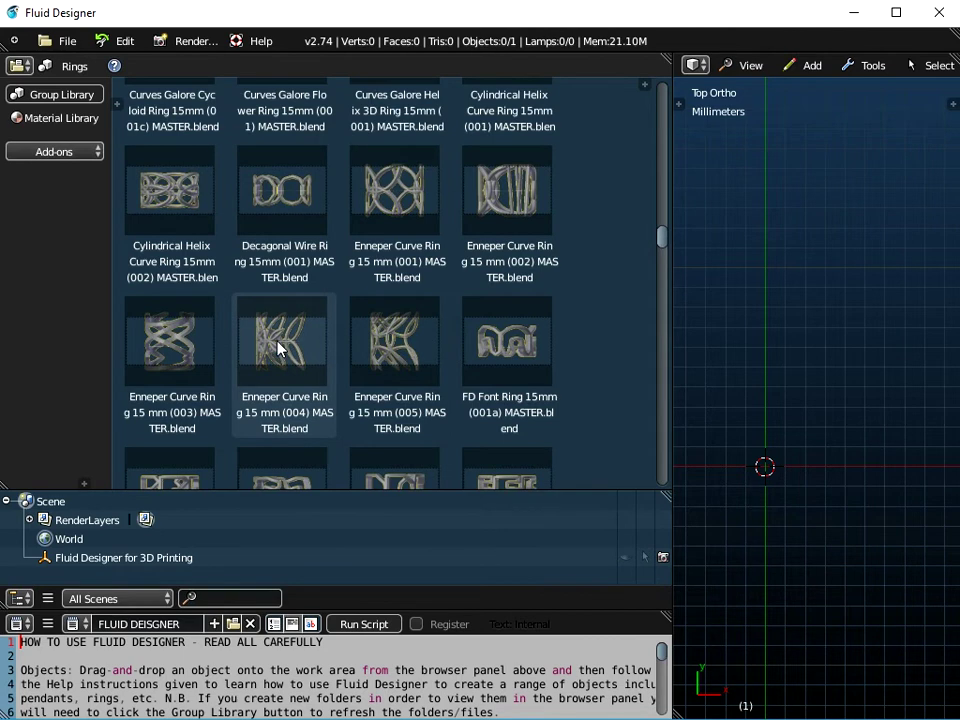
drag(414, 208, 745, 352)
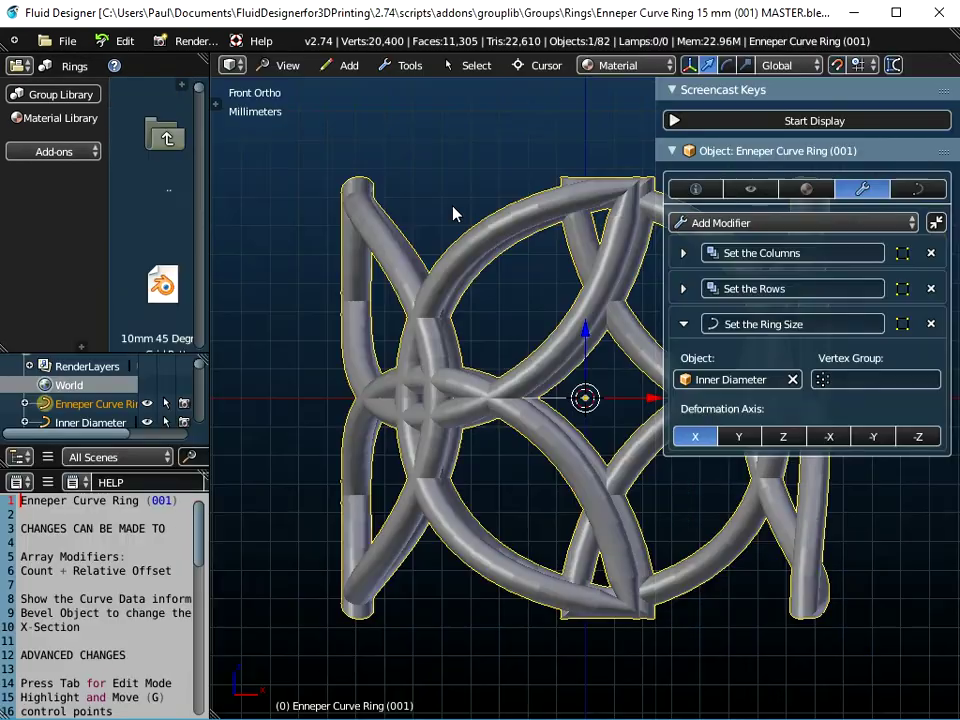
Set the target object of the Set the Ring Size modifier to UK Size P+ 18.14mm
scroll(394, 298, down, 3)
middle_drag(511, 306, 481, 393)
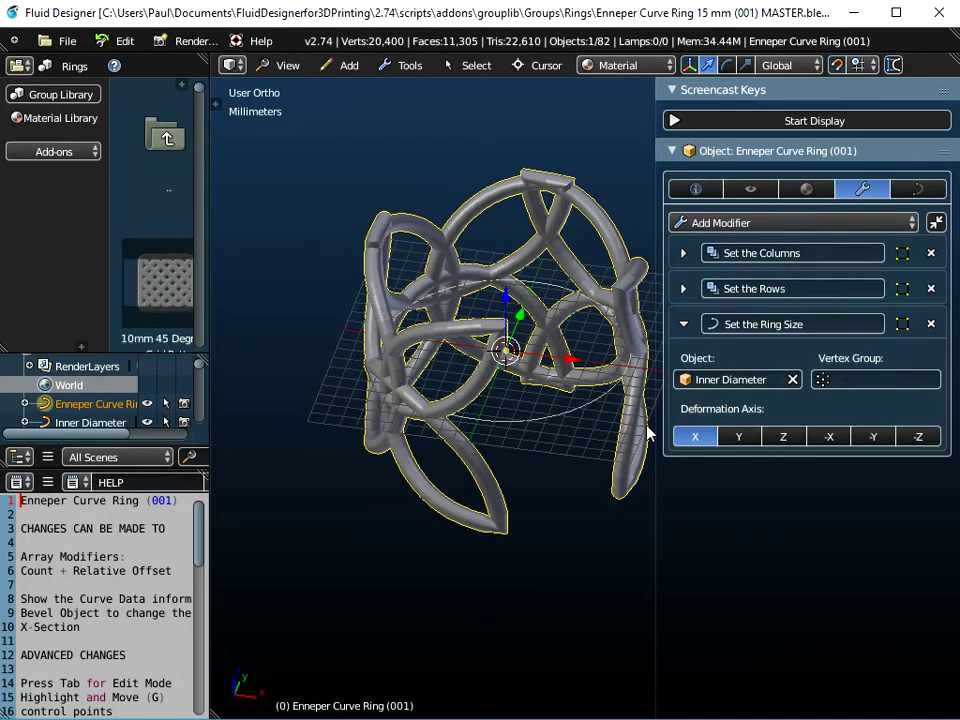
click(731, 380)
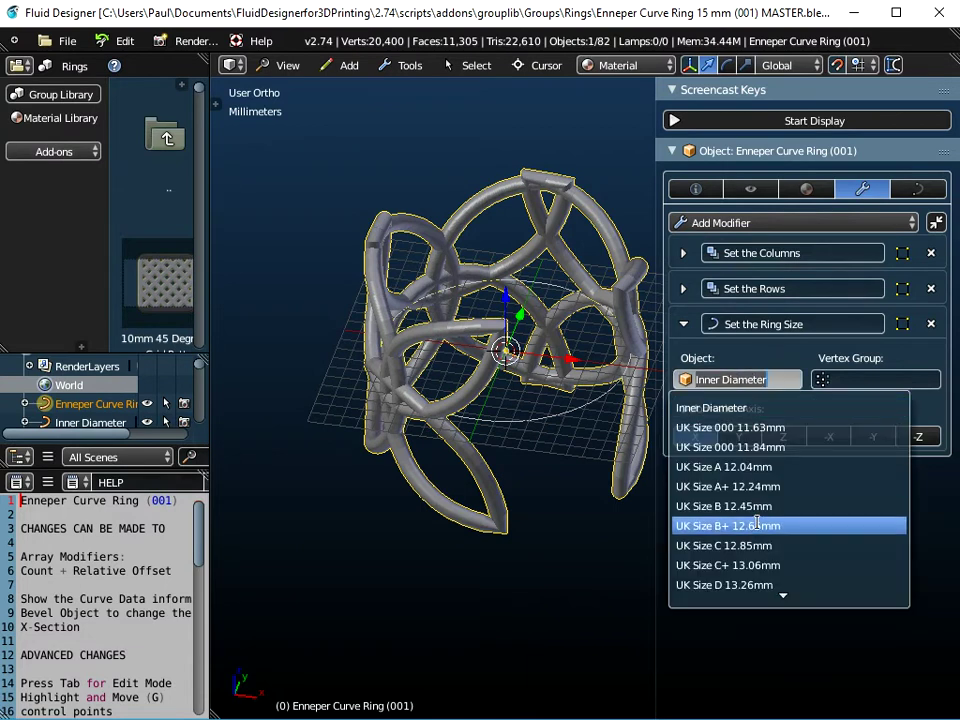
scroll(760, 531, down, 20)
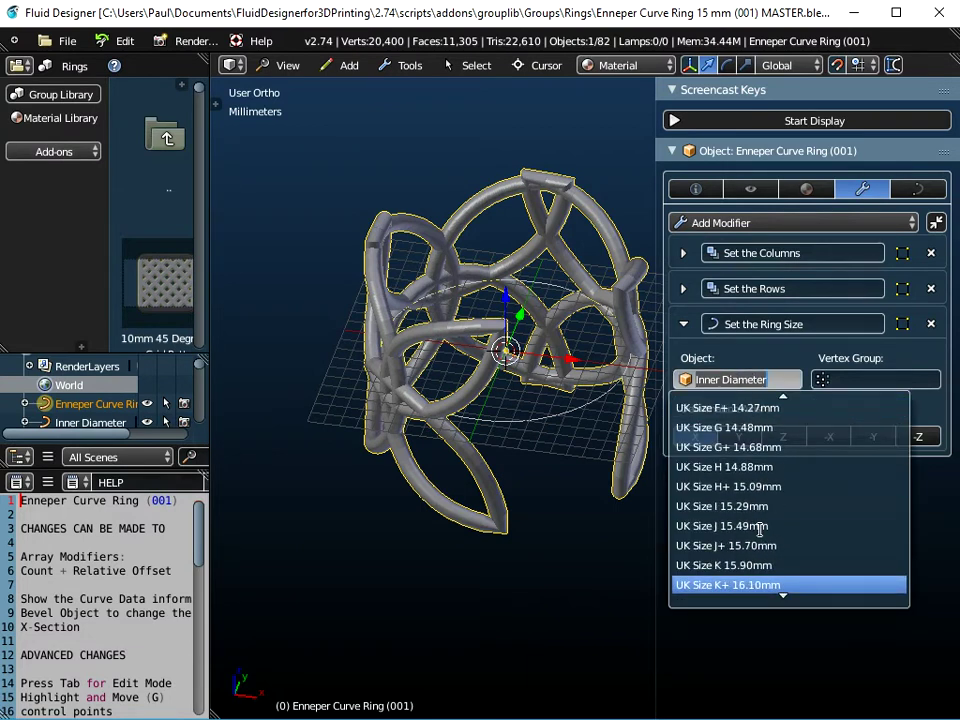
scroll(760, 531, down, 5)
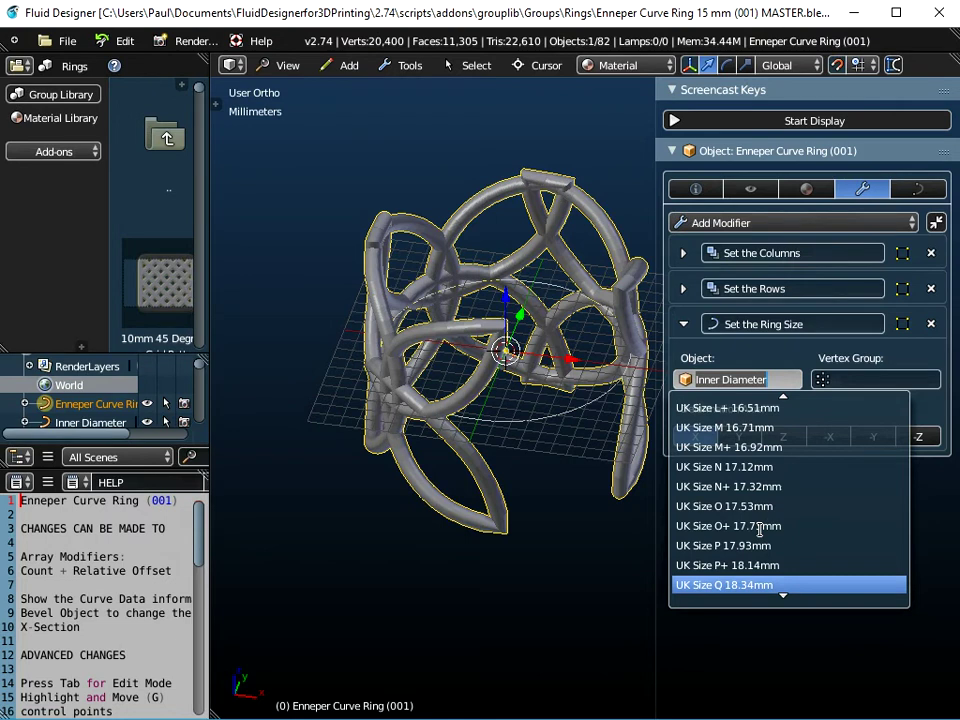
click(758, 566)
middle_drag(519, 456, 453, 512)
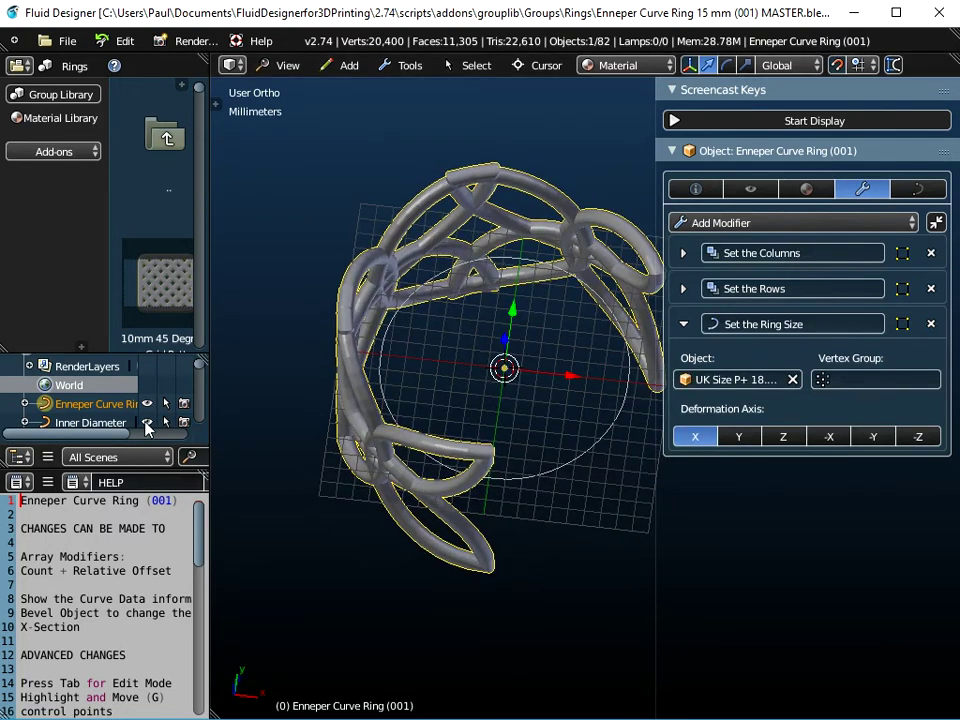
Hide the Inner Diameter curve, then show the UK Size P+ 18.14mm curve and make it selectable
click(147, 422)
drag(151, 352, 151, 182)
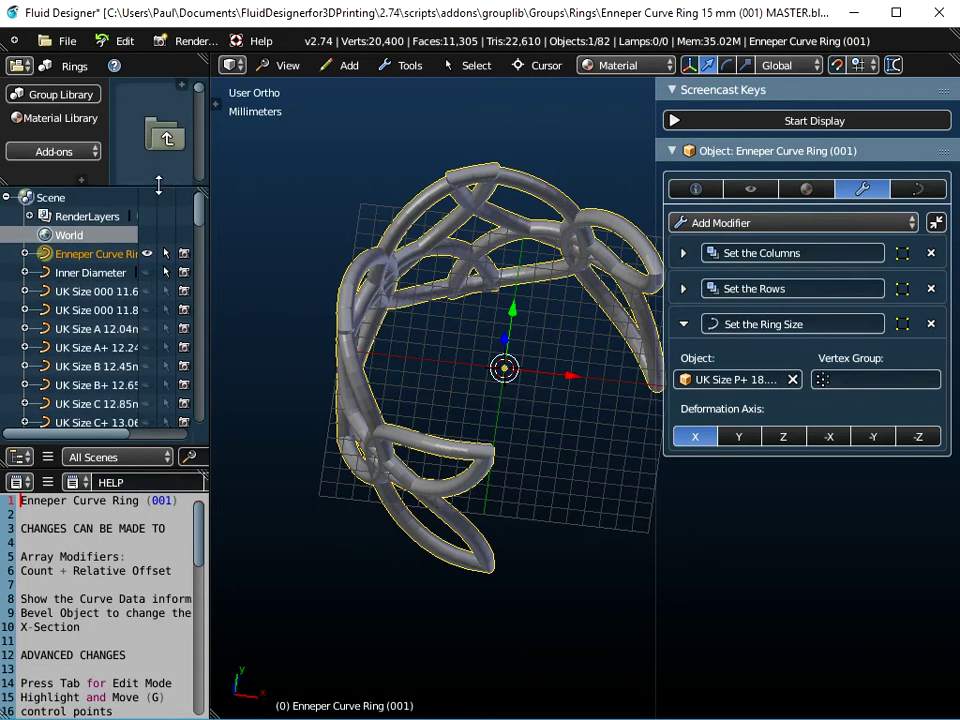
drag(204, 208, 200, 255)
scroll(170, 356, down, 5)
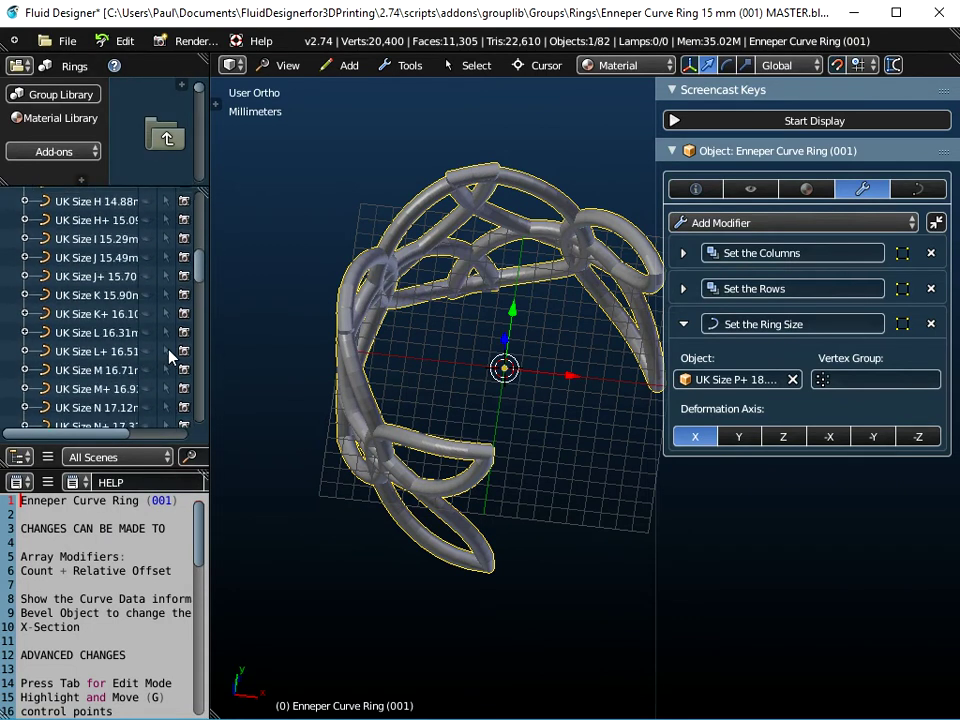
click(147, 396)
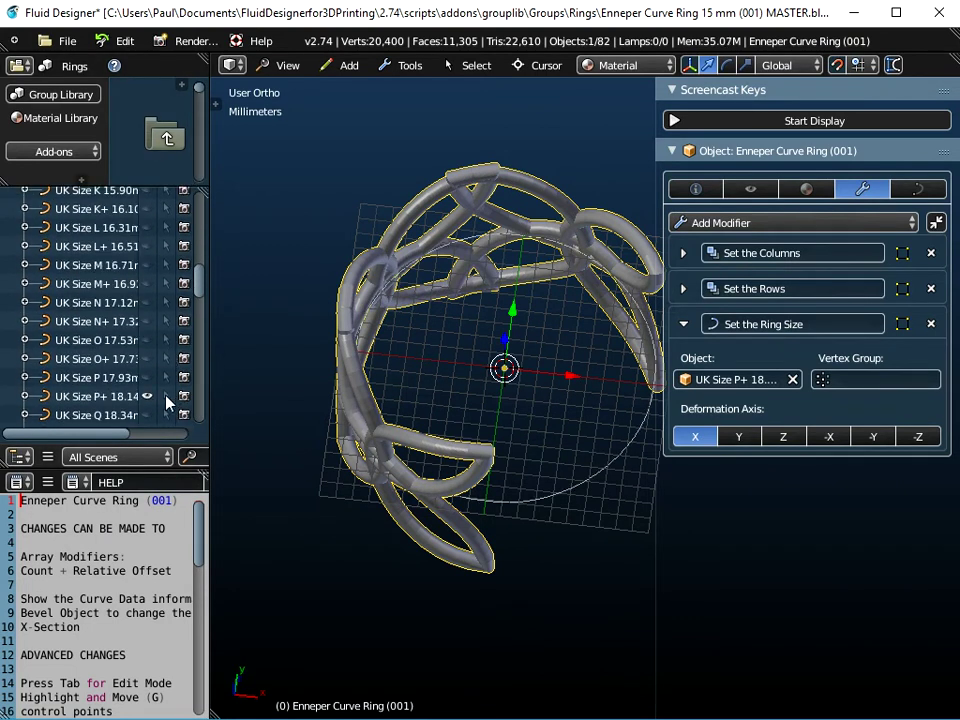
click(112, 401)
Select the ring and set its curve bevel object to X-Section 1mm x 2mm
middle_drag(500, 430, 539, 362)
right_click(461, 367)
middle_drag(461, 367, 525, 338)
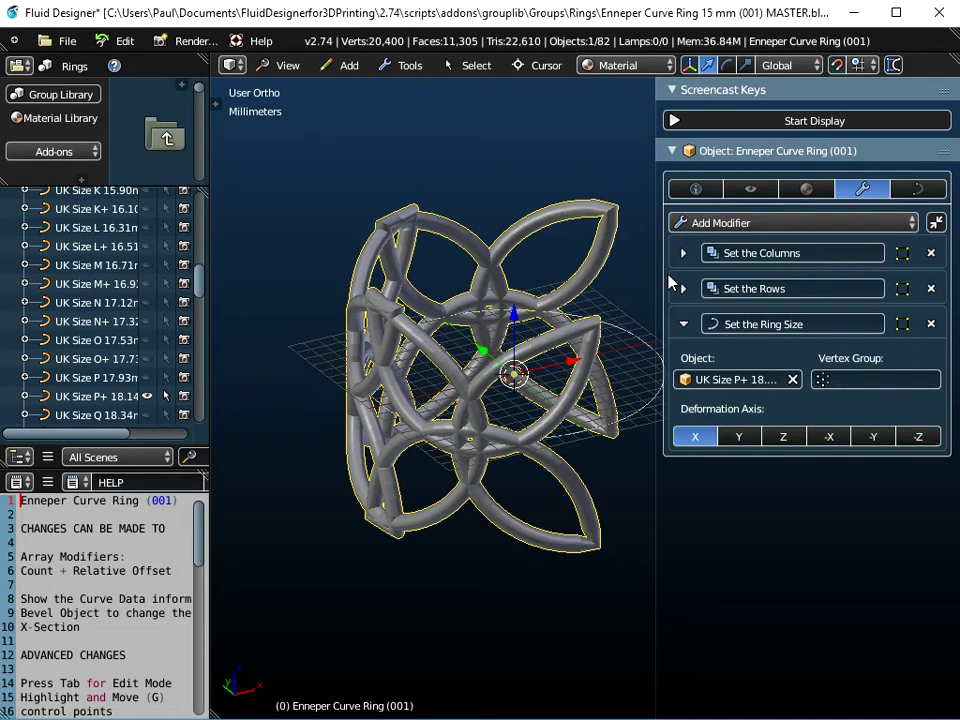
click(918, 189)
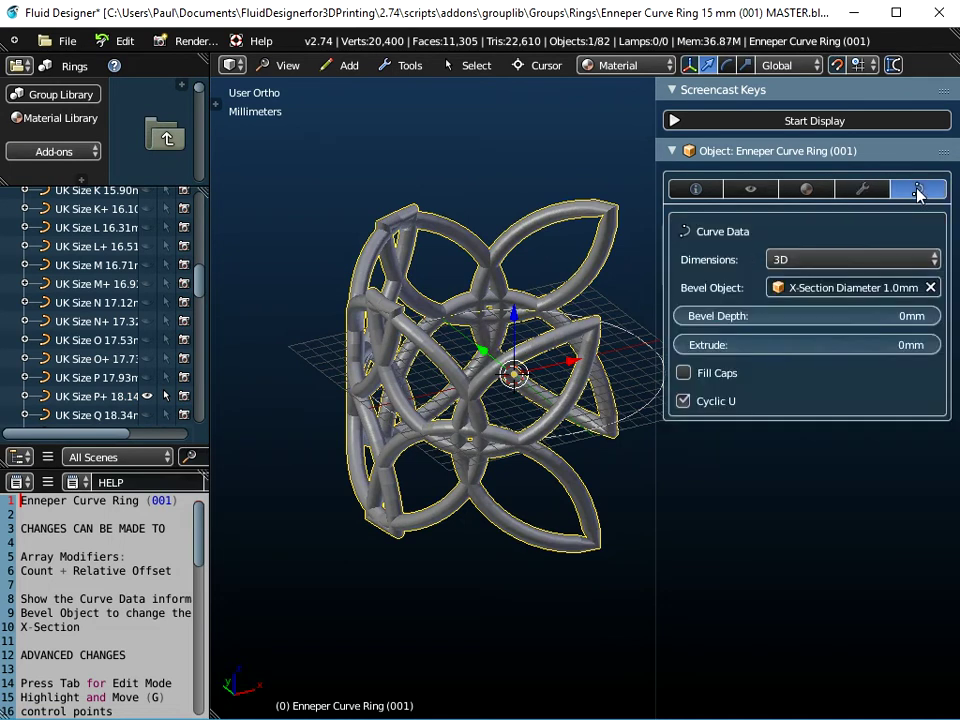
click(851, 288)
scroll(842, 388, down, 12)
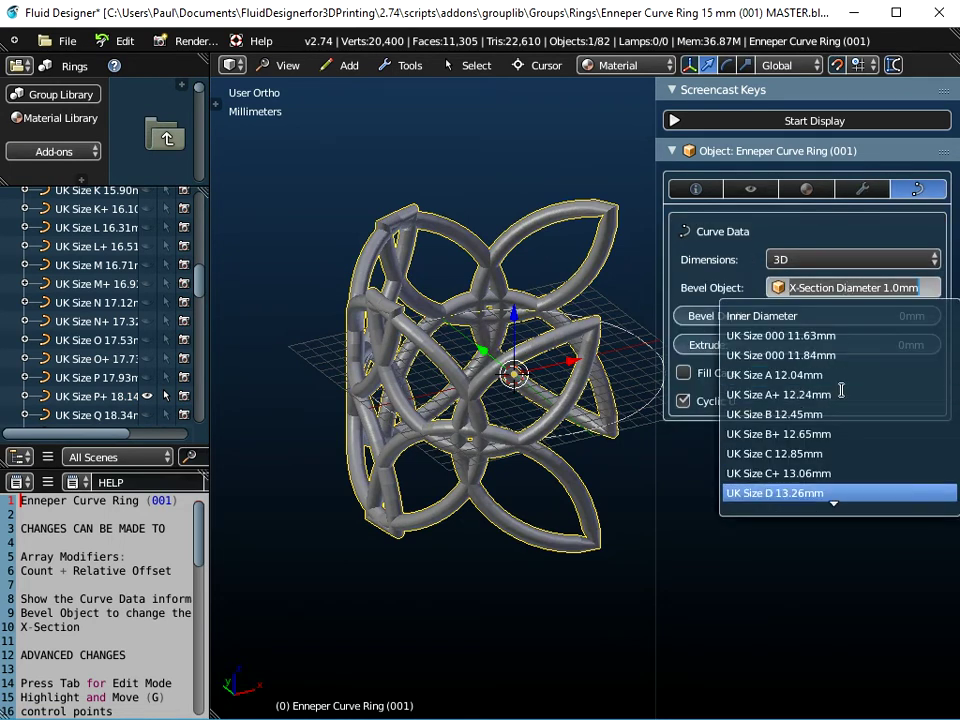
scroll(841, 390, down, 20)
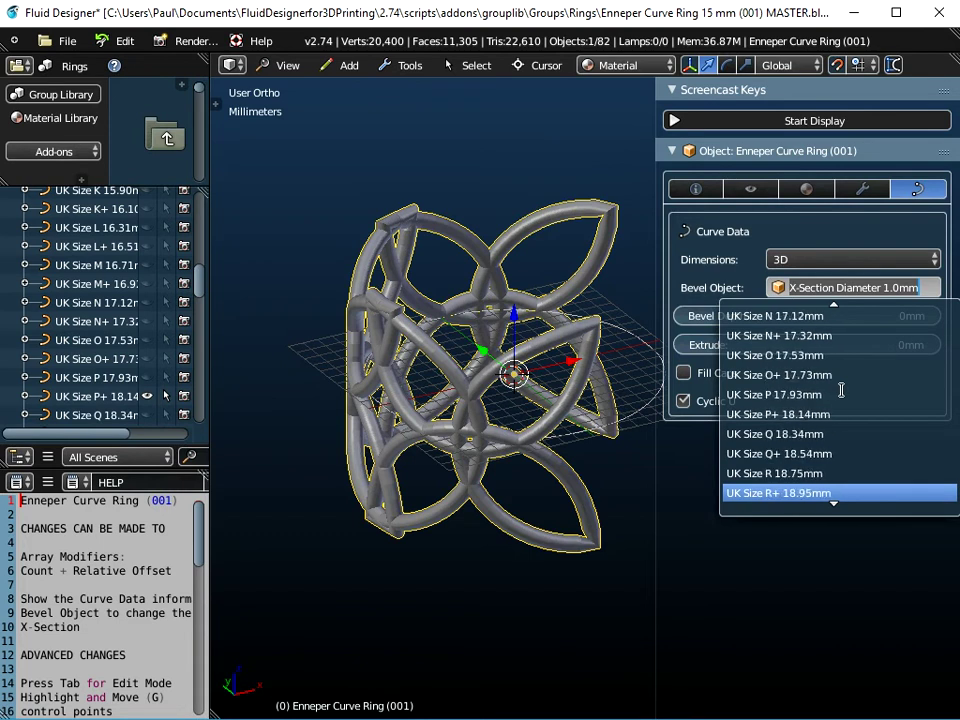
scroll(841, 390, down, 20)
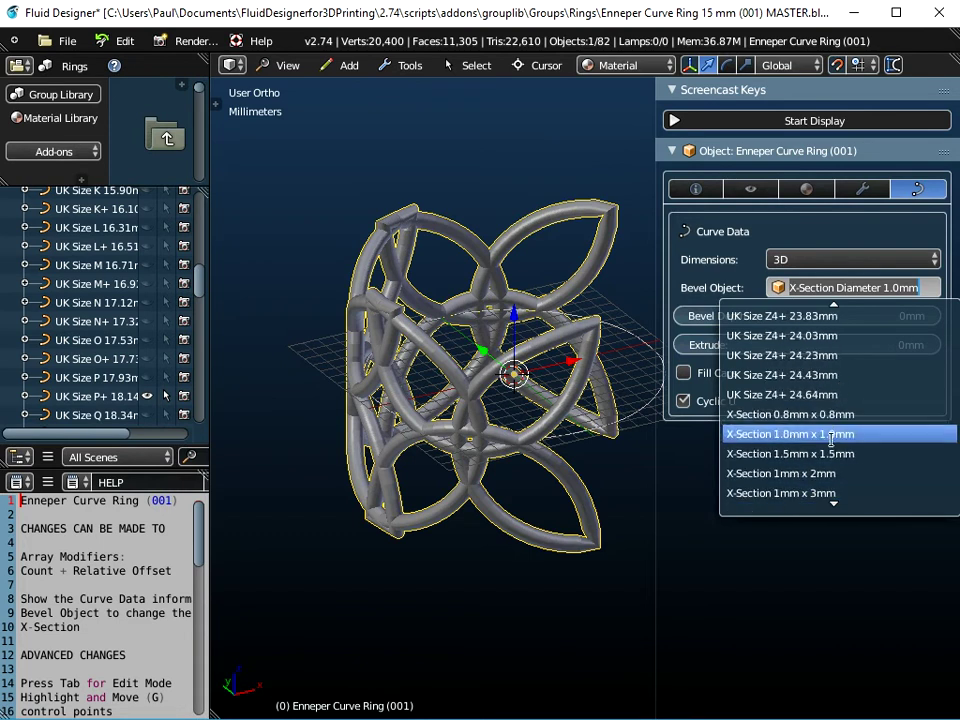
click(826, 473)
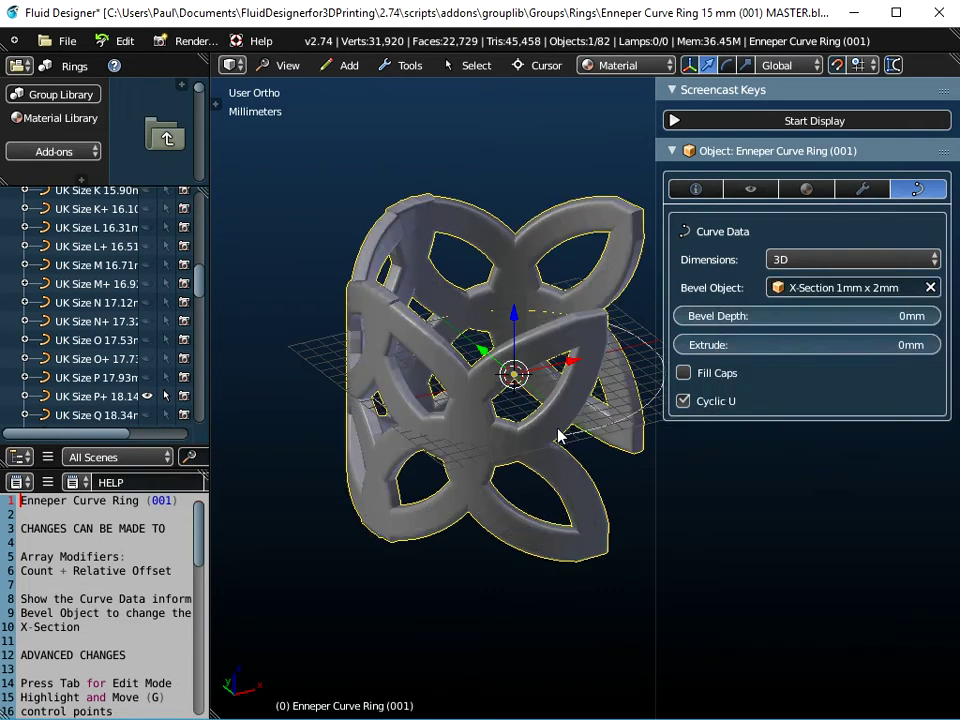
Change the ring's bevel object to X-Section 2mm x 1mm and view the cross-section from another angle
click(853, 289)
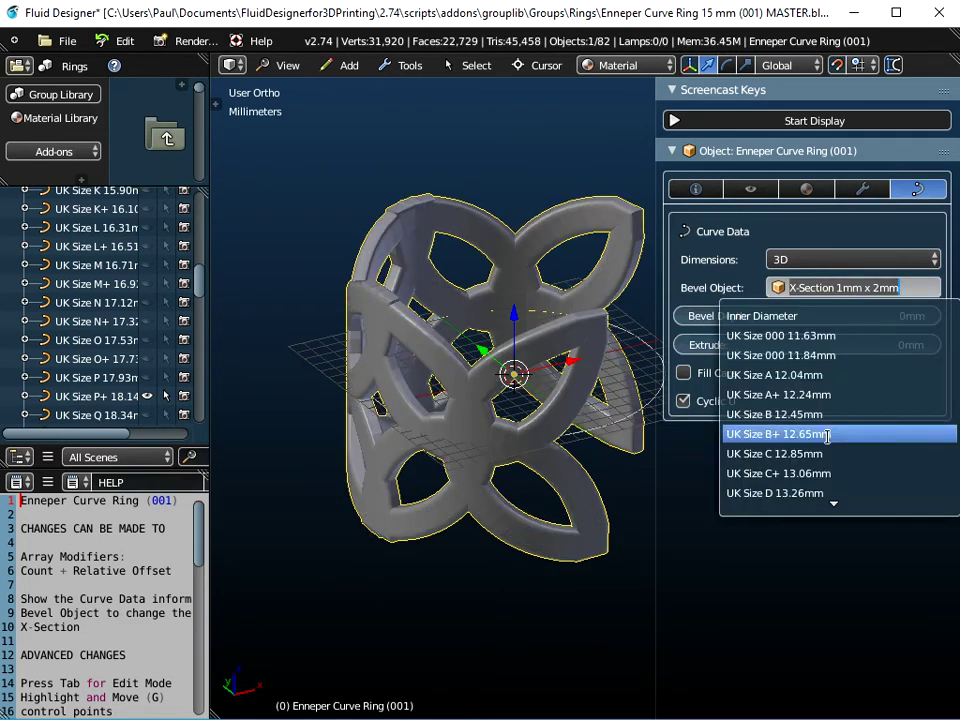
scroll(827, 435, down, 20)
scroll(827, 437, down, 20)
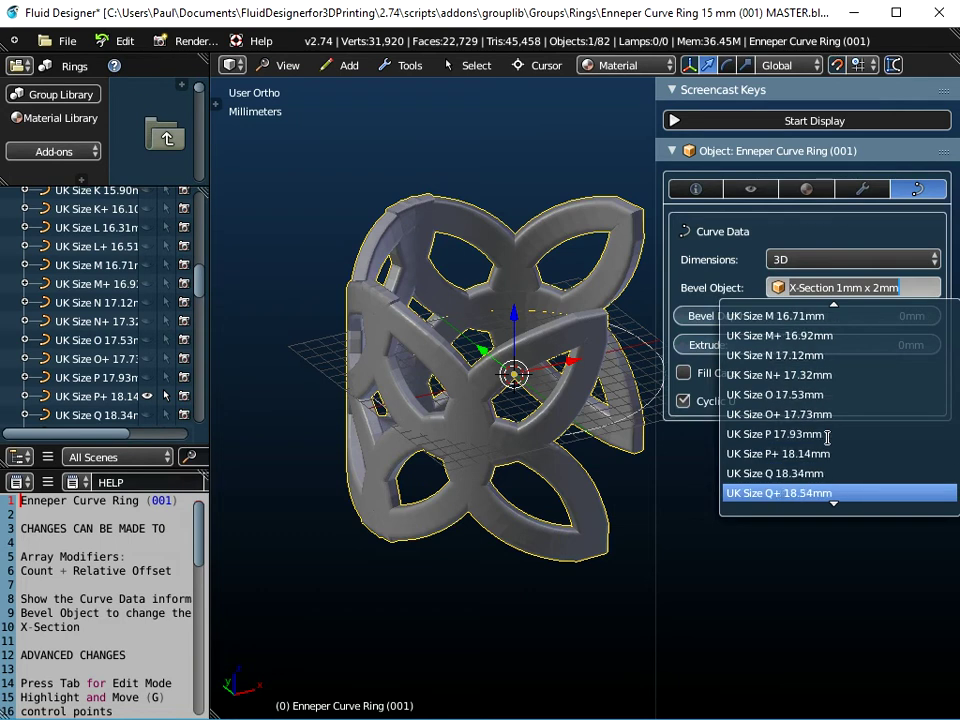
scroll(827, 437, down, 20)
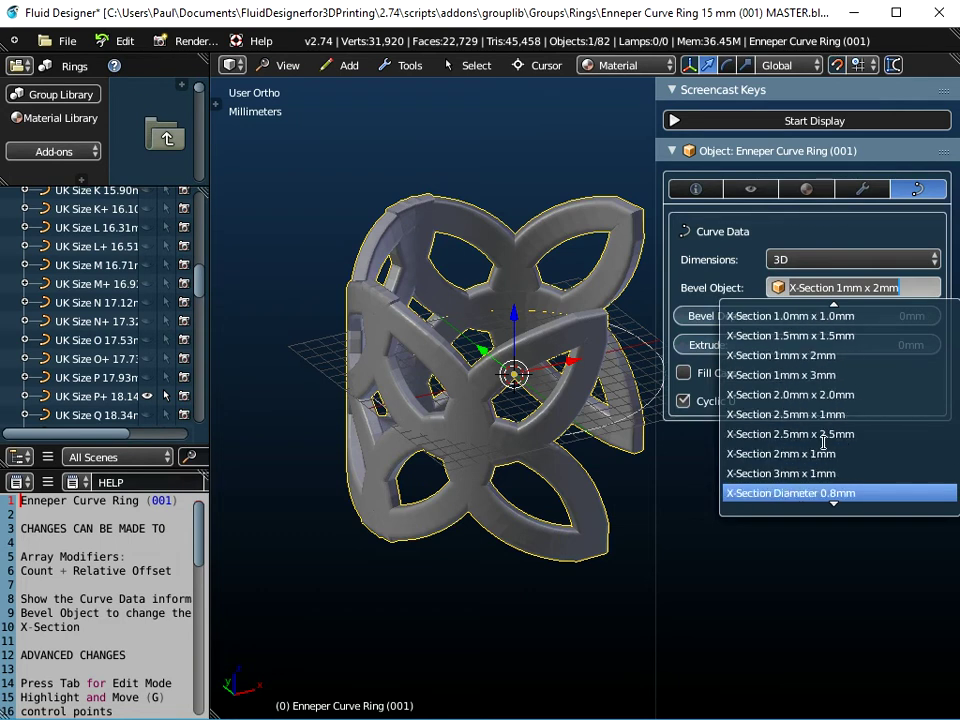
click(823, 453)
mouse_move(555, 503)
middle_down()
mouse_move(553, 553)
mouse_move(670, 471)
mouse_move(542, 484)
mouse_move(538, 530)
mouse_move(545, 500)
middle_up()
Raise the count of the Set the Columns array modifier to 5
click(870, 191)
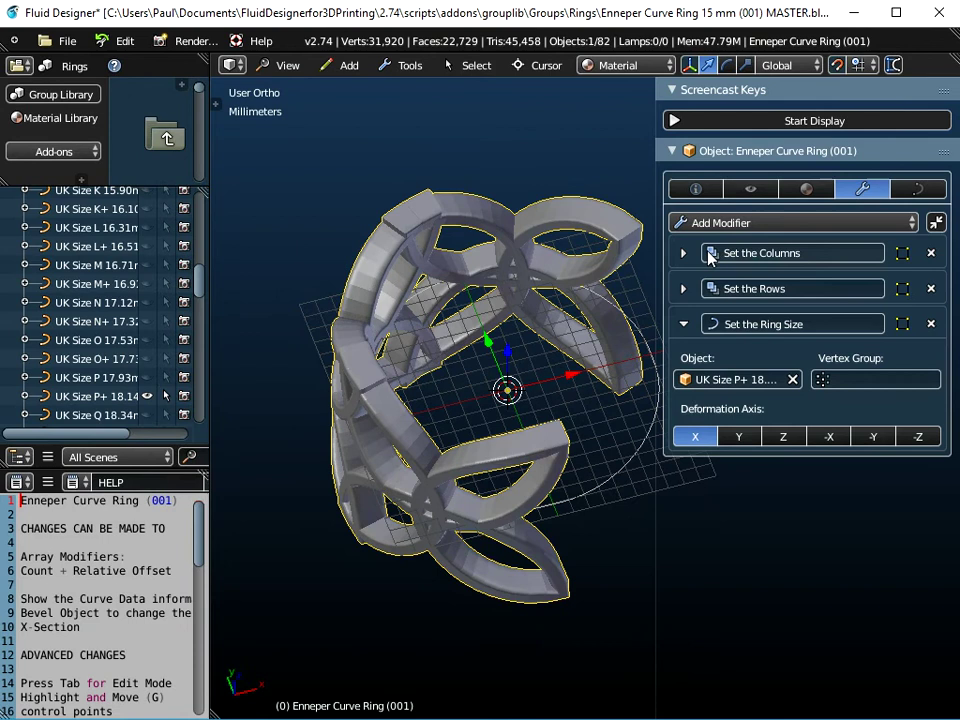
click(685, 253)
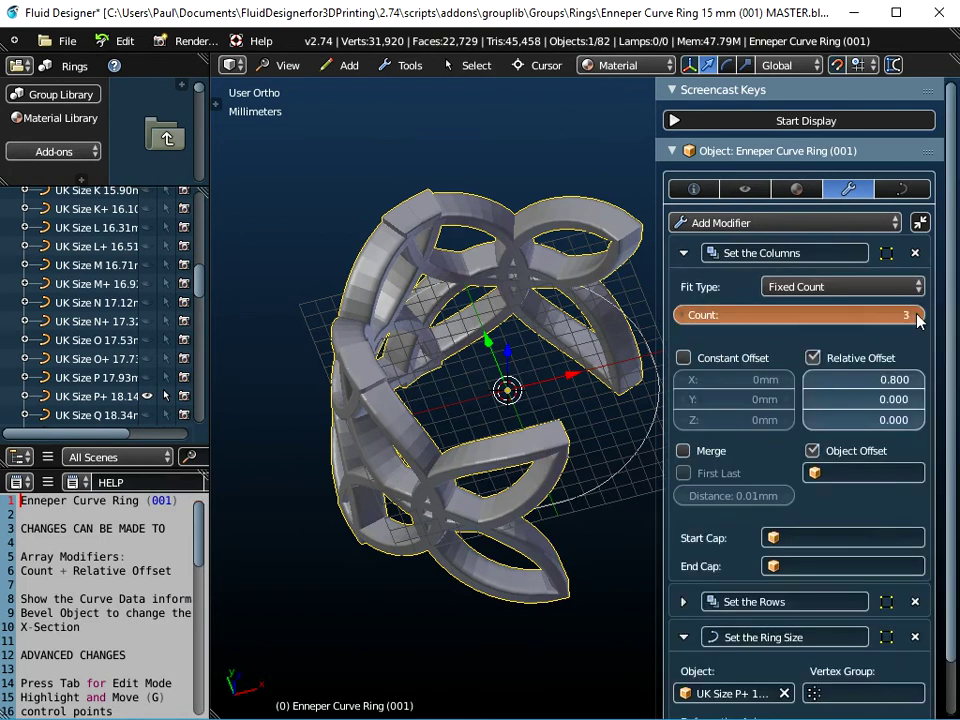
click(916, 315)
scroll(540, 470, down, 2)
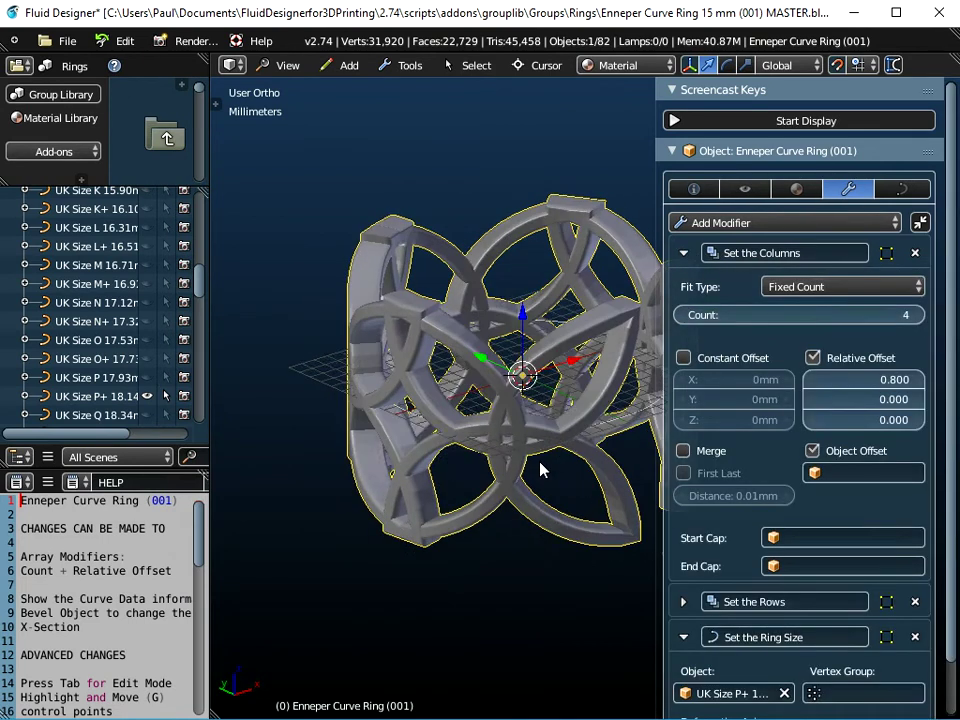
click(916, 315)
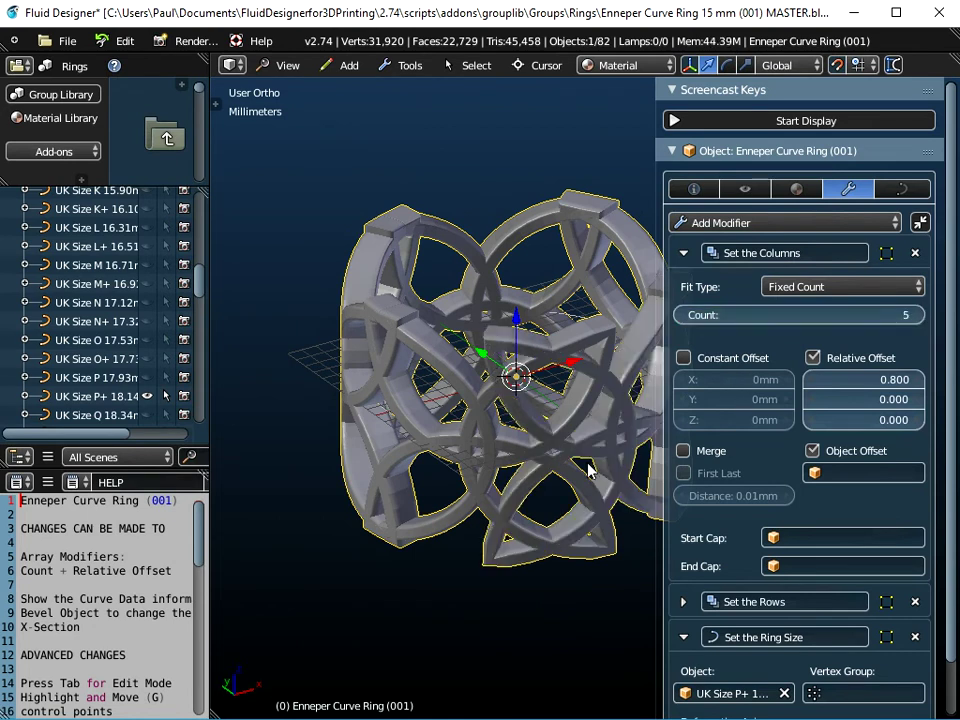
Reduce the X relative offset of the Set the Columns array to 0.600 and check how the ring closes
middle_drag(591, 459, 470, 440)
scroll(611, 452, down, 1)
click(811, 381)
click(811, 381)
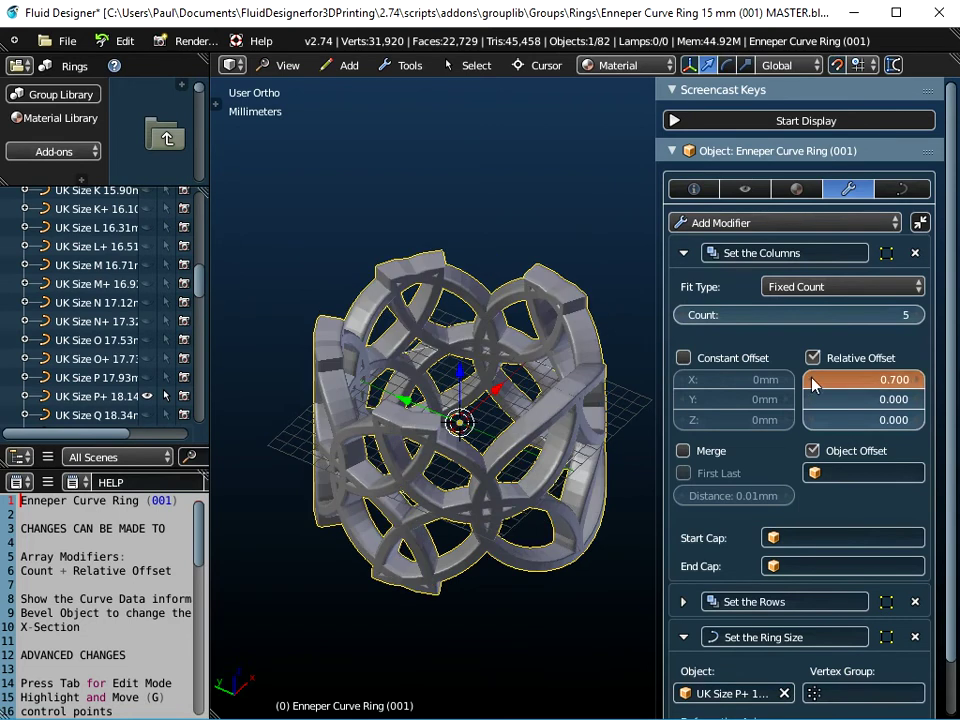
middle_drag(529, 484, 471, 529)
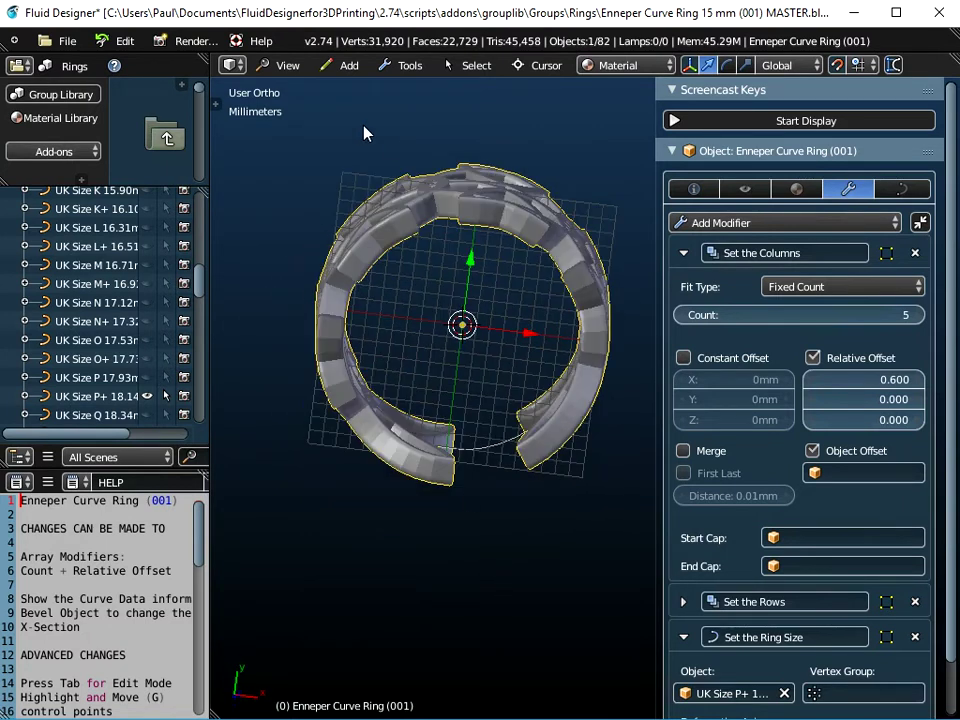
In top view, turn off snapping and move all the ring's control points about 0.39 mm along positive Y in Edit Mode
click(288, 65)
click(294, 157)
scroll(455, 475, up, 2)
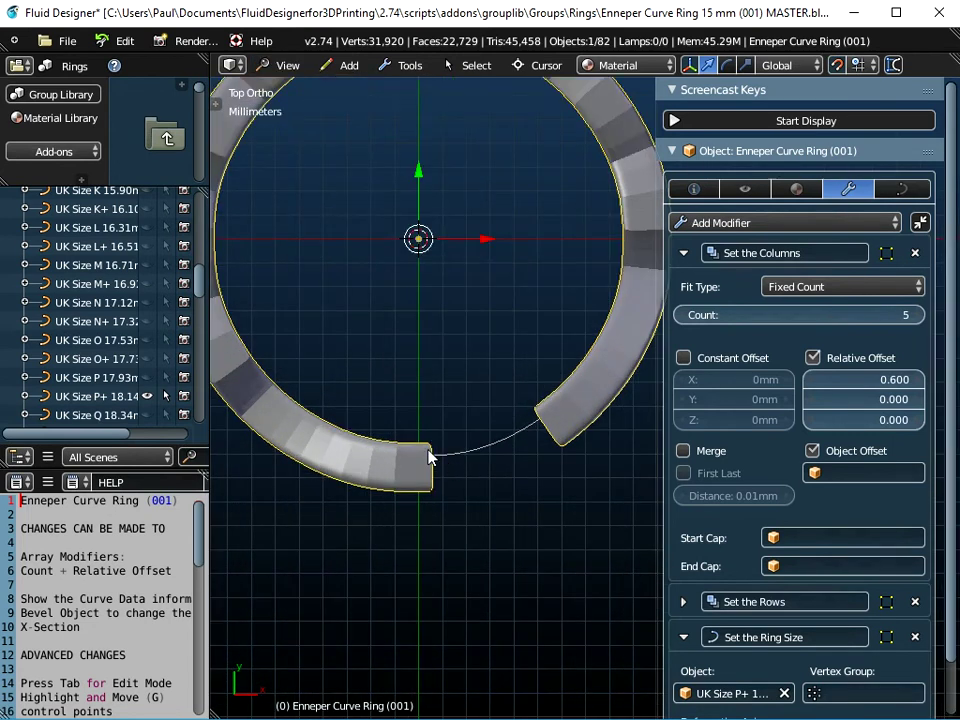
scroll(437, 451, down, 2)
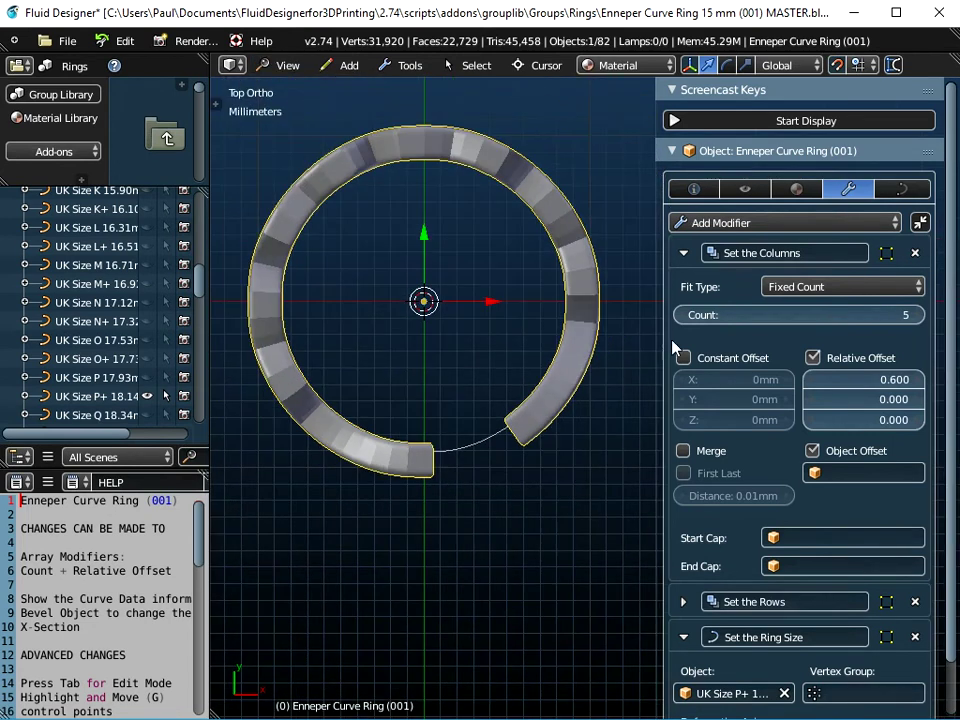
key(Tab)
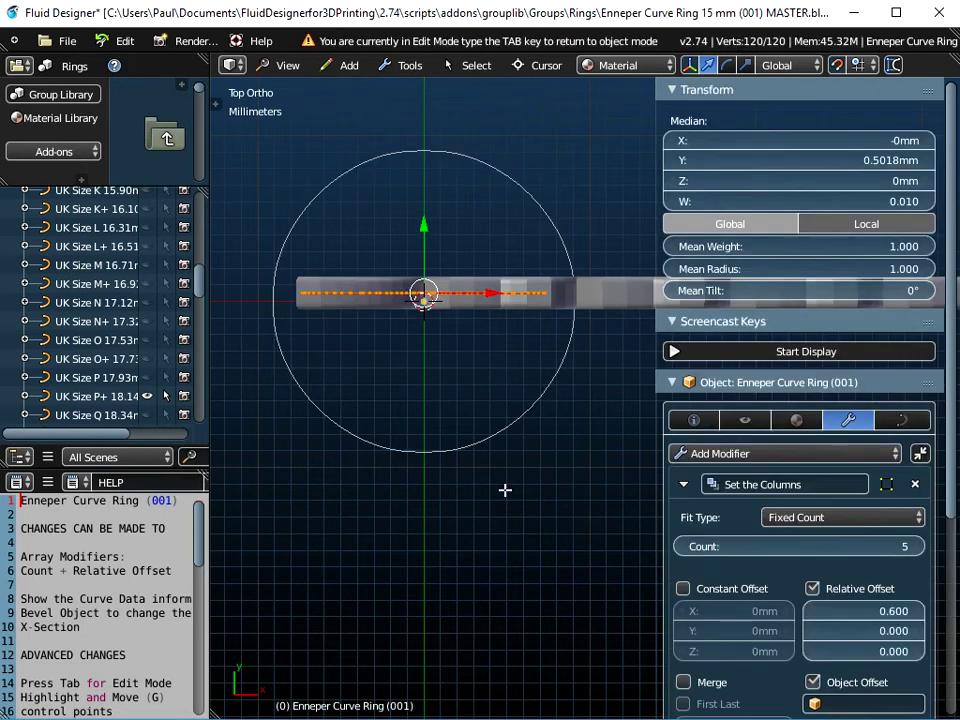
scroll(420, 326, up, 2)
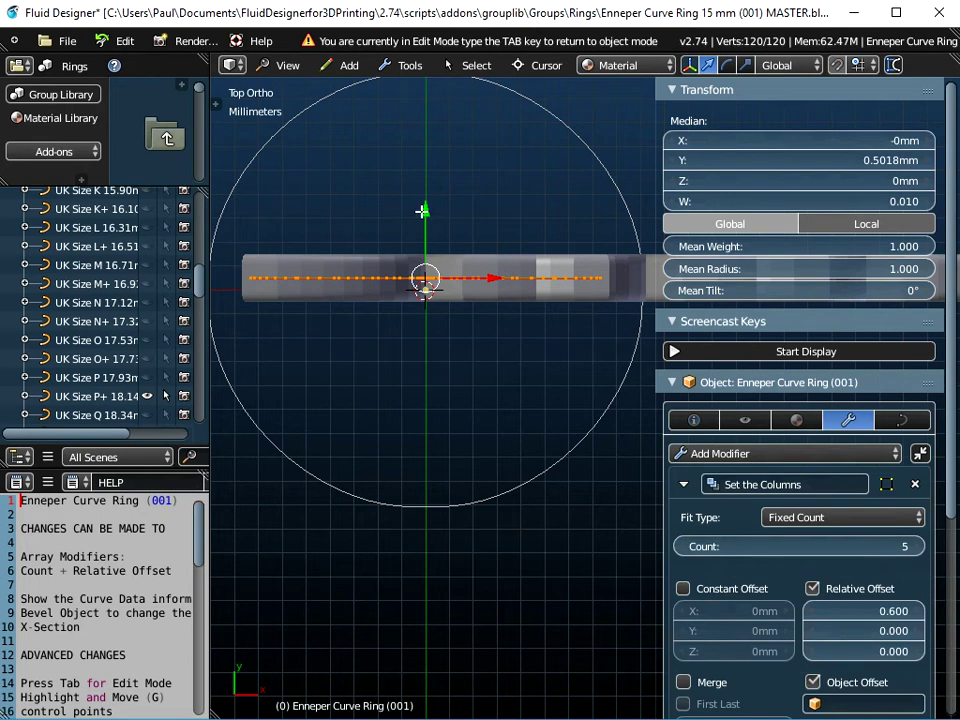
key(g)
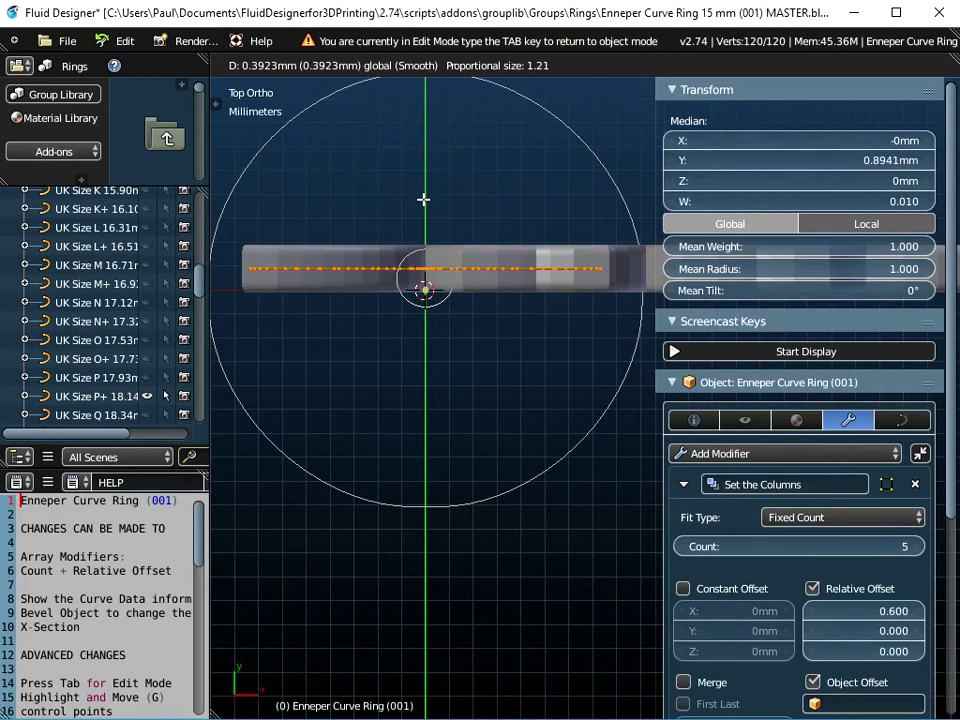
click(418, 240)
Fine-tune the control points along Y to a median of about 1.008 mm, leave Edit Mode and inspect the ring
scroll(403, 259, up, 4)
scroll(495, 228, up, 2)
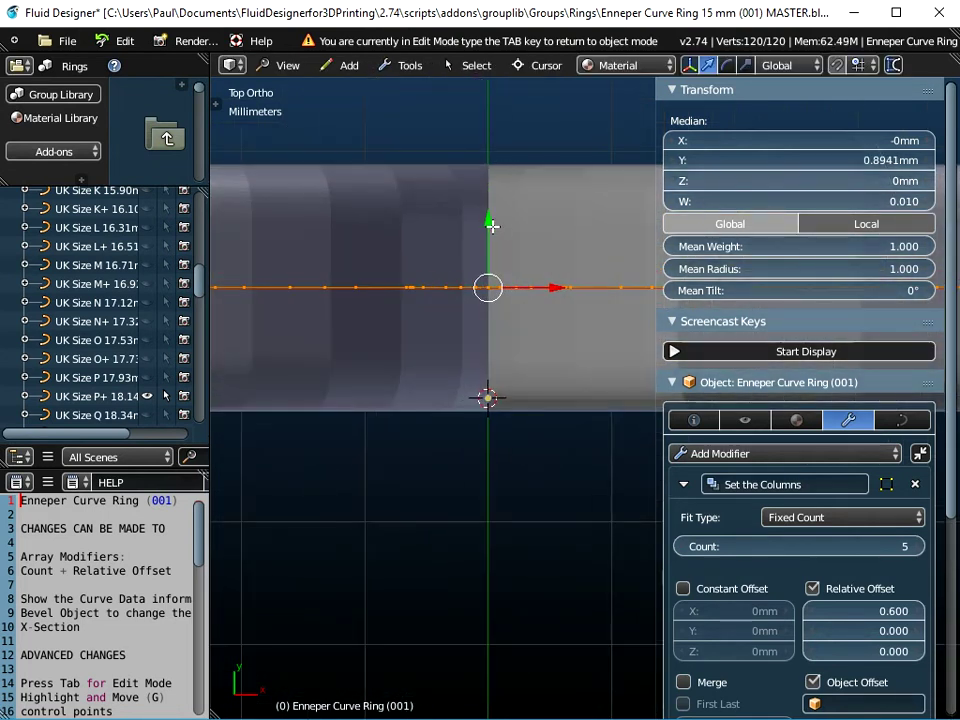
key(g)
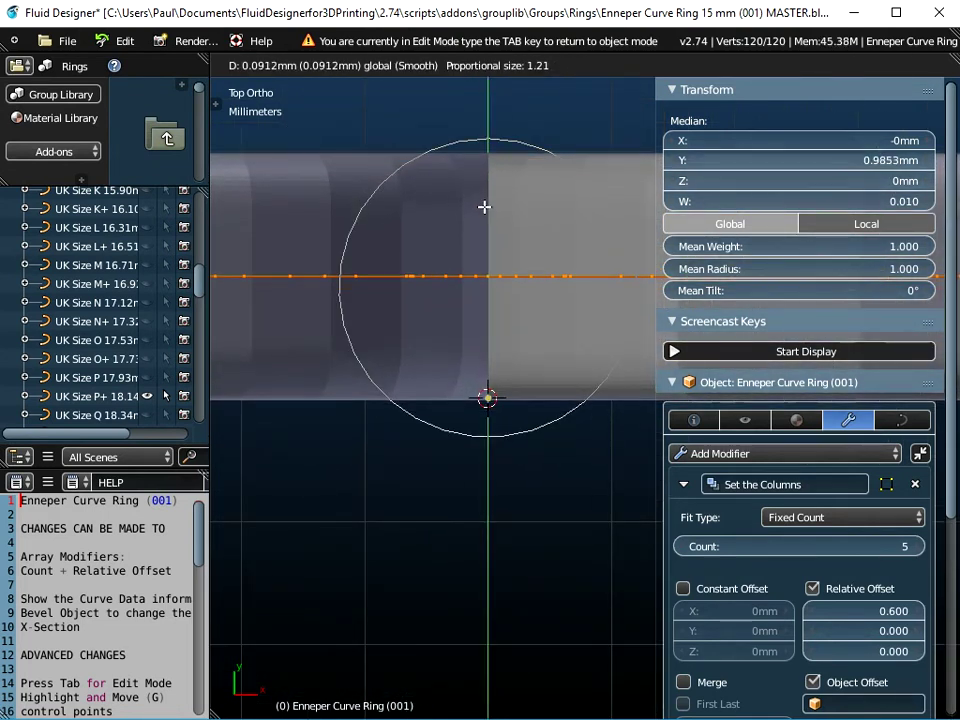
click(484, 204)
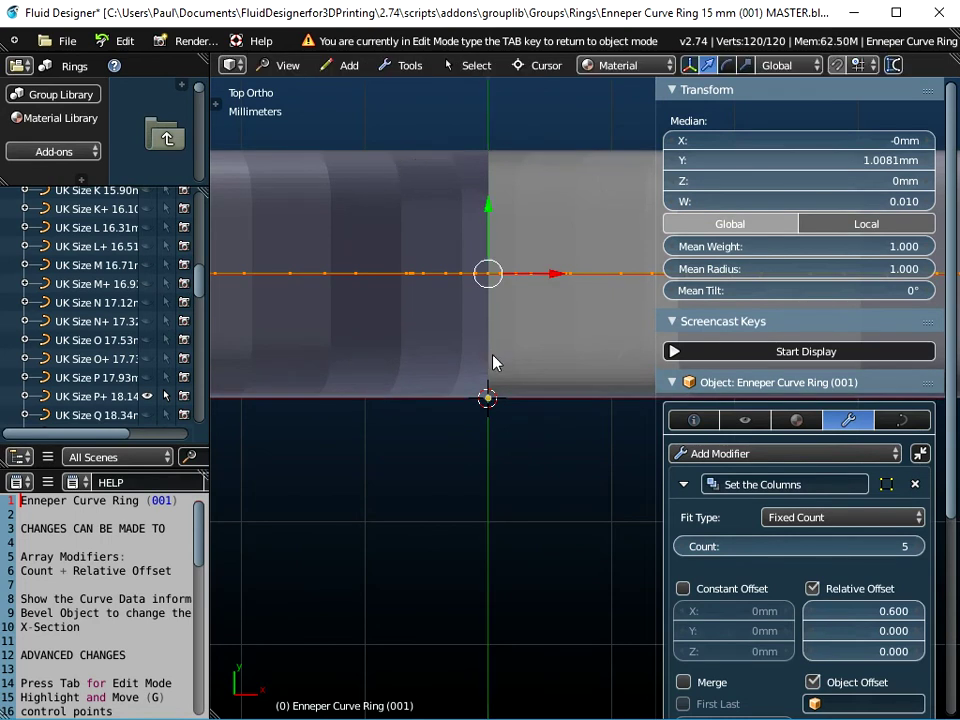
key(Tab)
scroll(493, 364, down, 6)
middle_drag(521, 493, 369, 493)
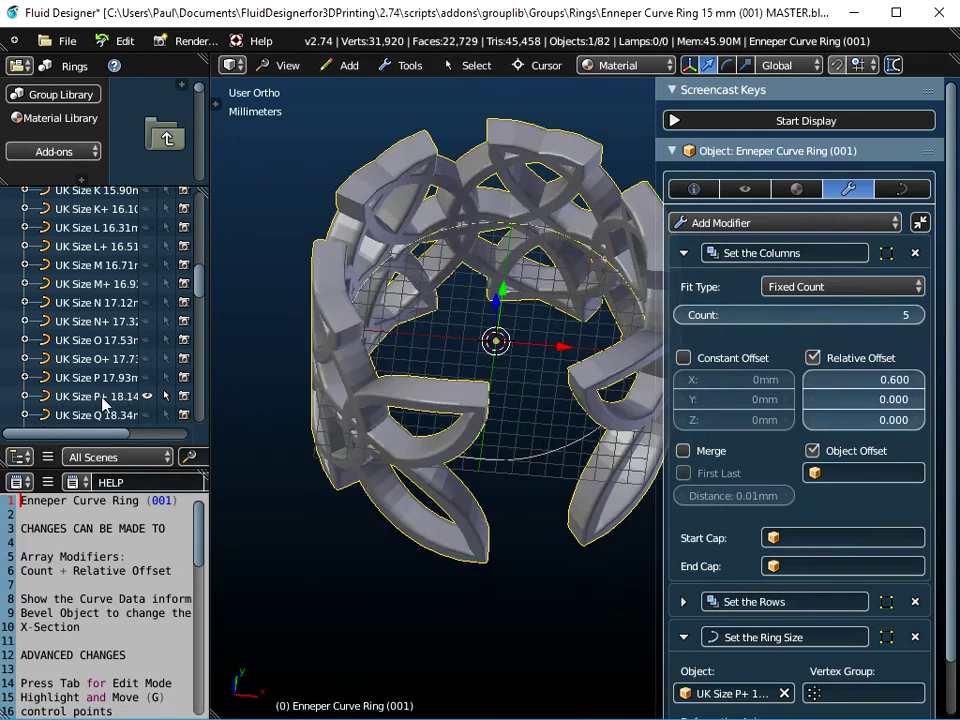
middle_drag(521, 557, 572, 451)
scroll(512, 490, down, 3)
mouse_move(514, 506)
middle_down()
mouse_move(553, 452)
mouse_move(553, 429)
mouse_move(523, 521)
middle_up()
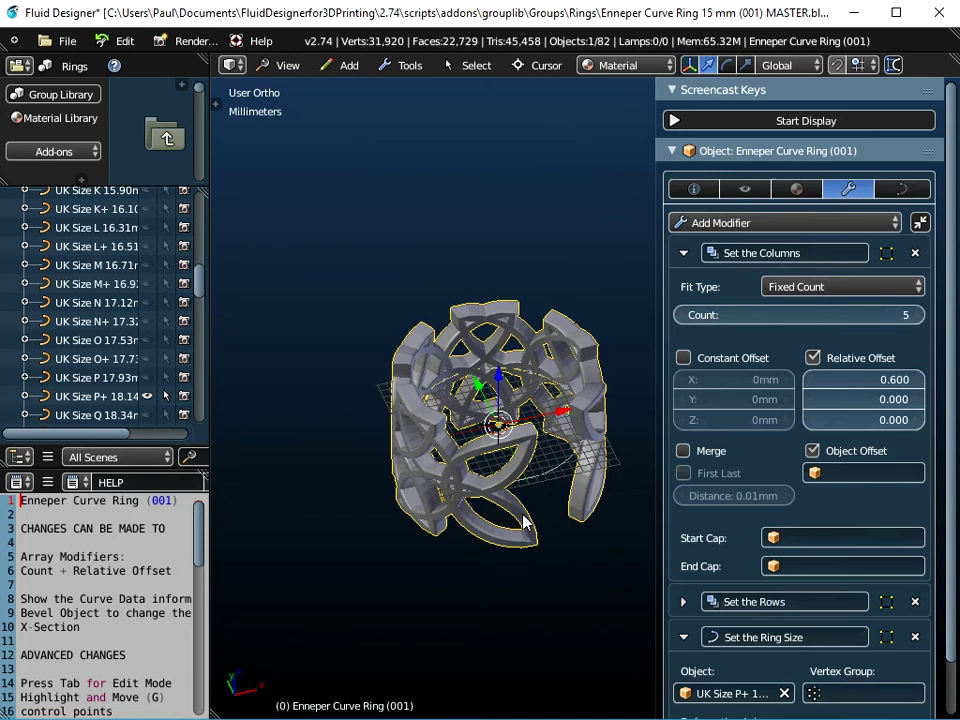
In Edit Mode, scale all the ring's control points along Z to roughly two thirds of their height, leave Edit Mode and inspect the ring
key(Tab)
middle_drag(542, 606, 484, 504)
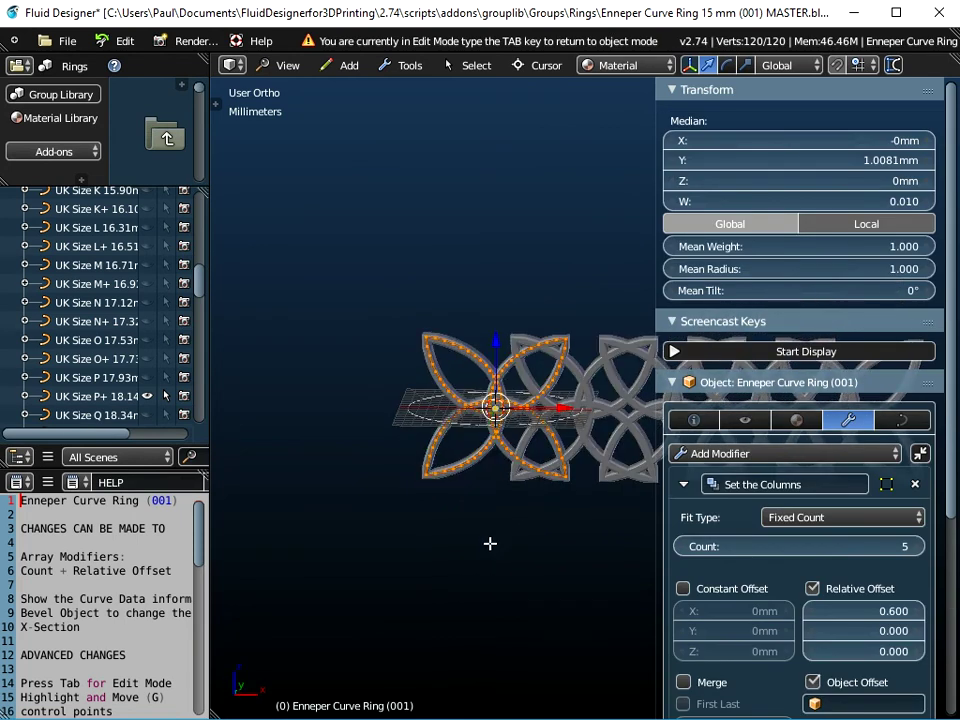
key(s)
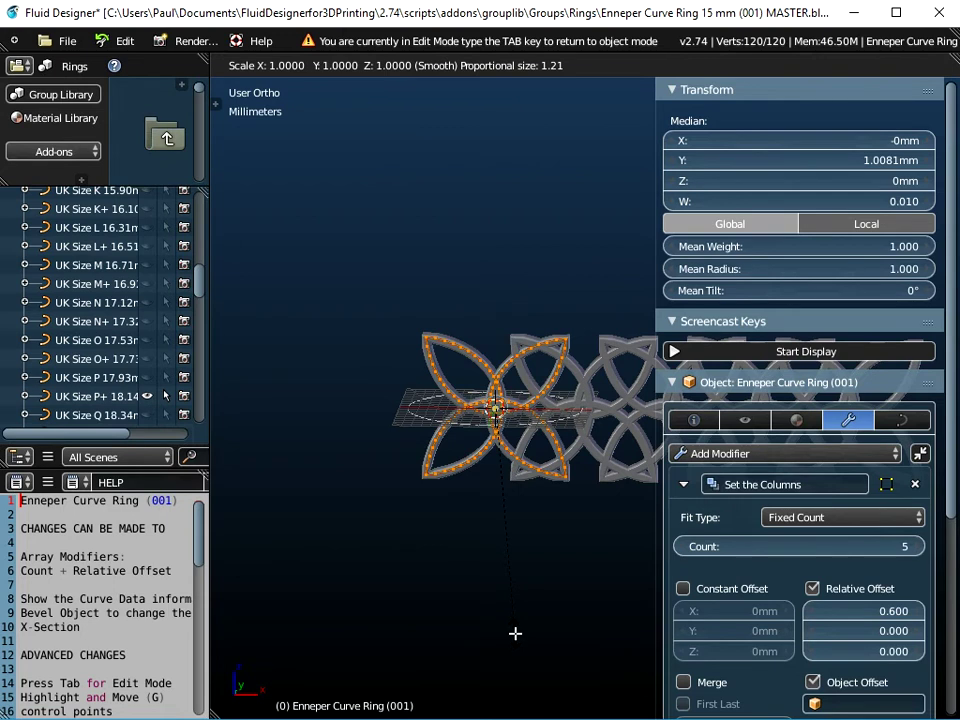
key(z)
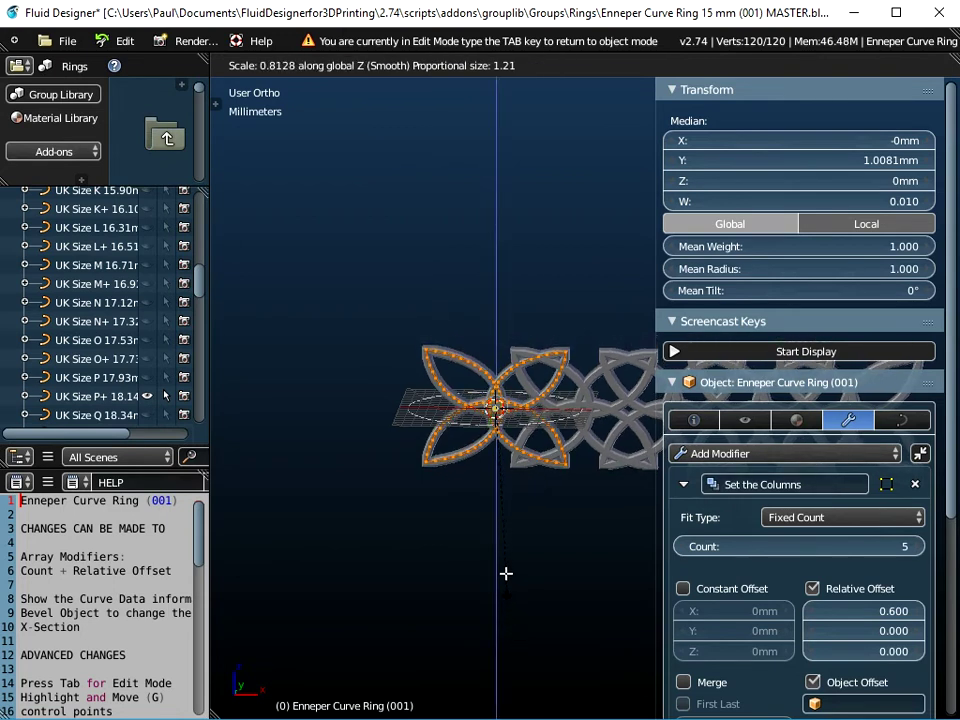
click(507, 554)
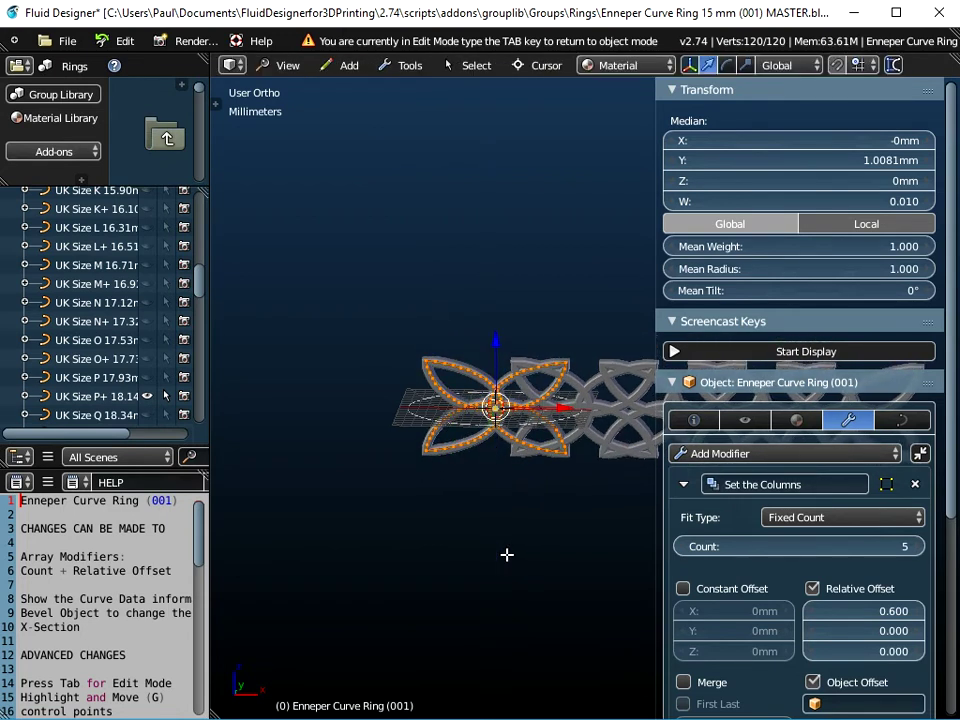
key(Tab)
middle_drag(495, 495, 612, 514)
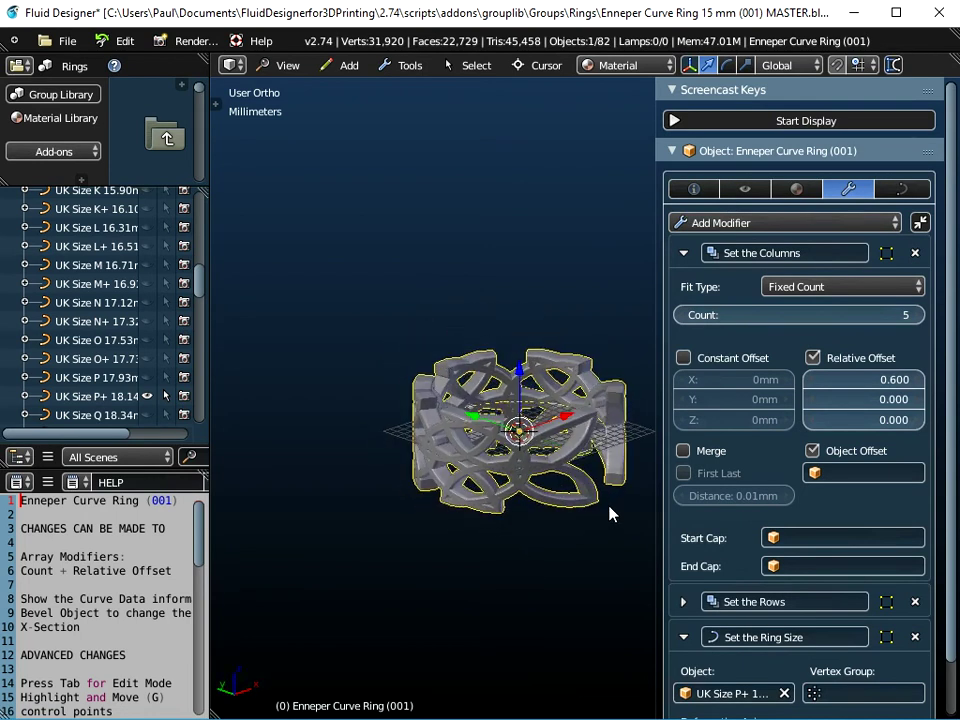
scroll(410, 316, up, 3)
middle_drag(410, 316, 441, 535)
Change the ring curve's bevel object to X-Section Diameter 1.5mm
click(907, 189)
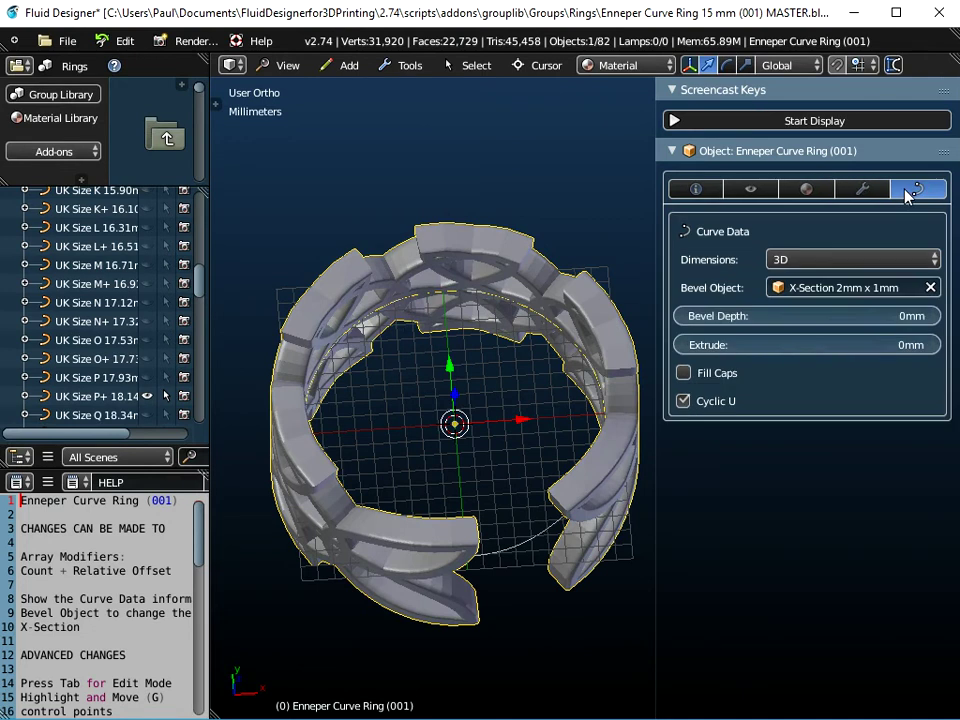
click(836, 288)
scroll(838, 454, down, 20)
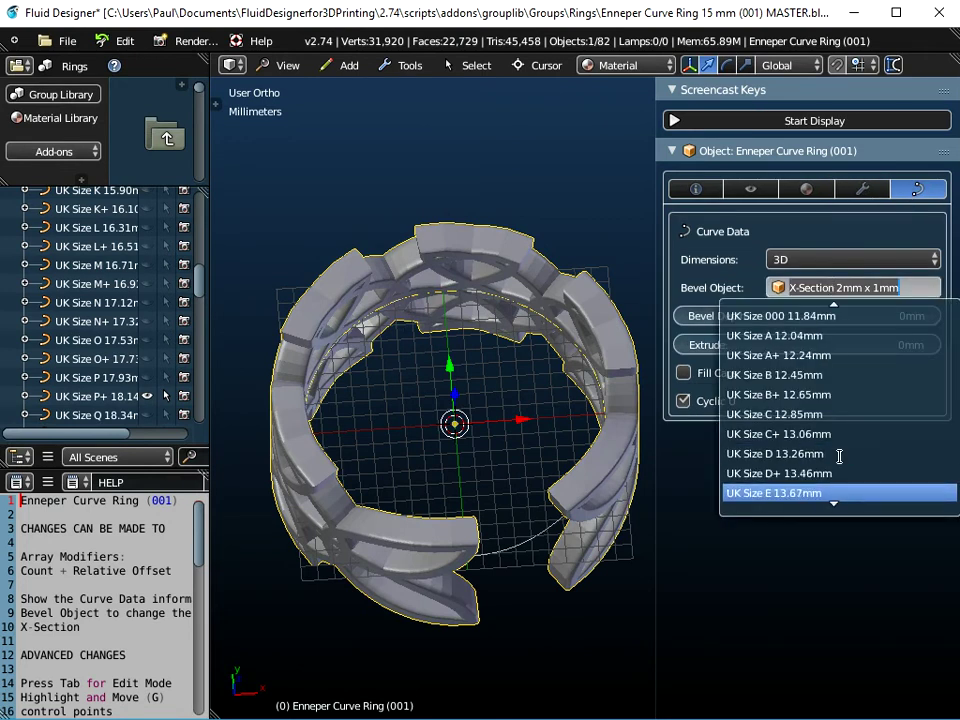
scroll(838, 455, down, 20)
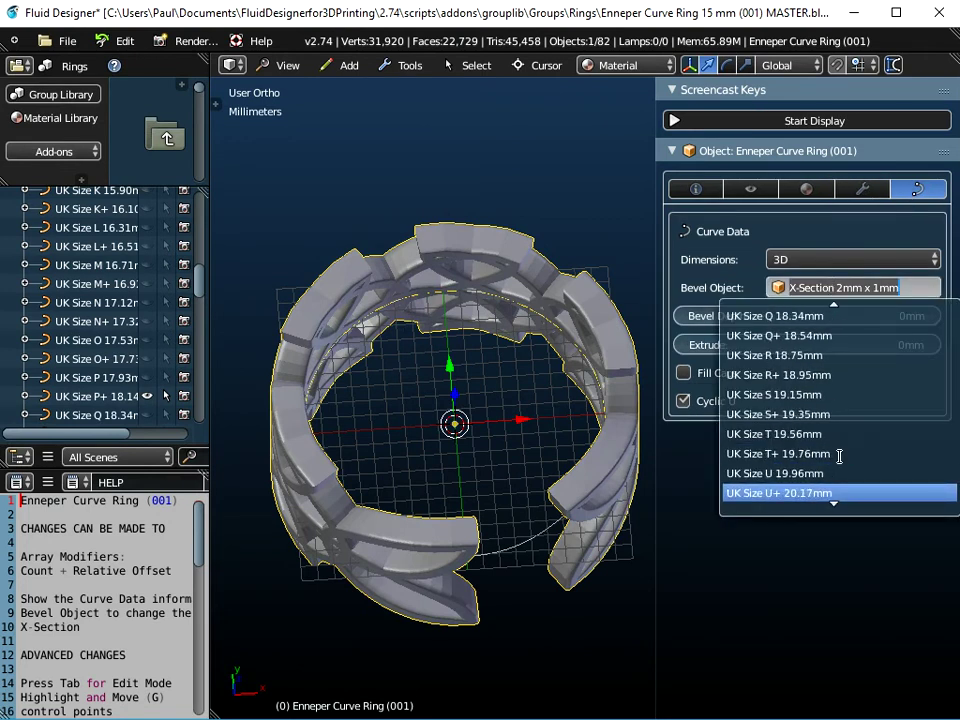
scroll(838, 455, down, 20)
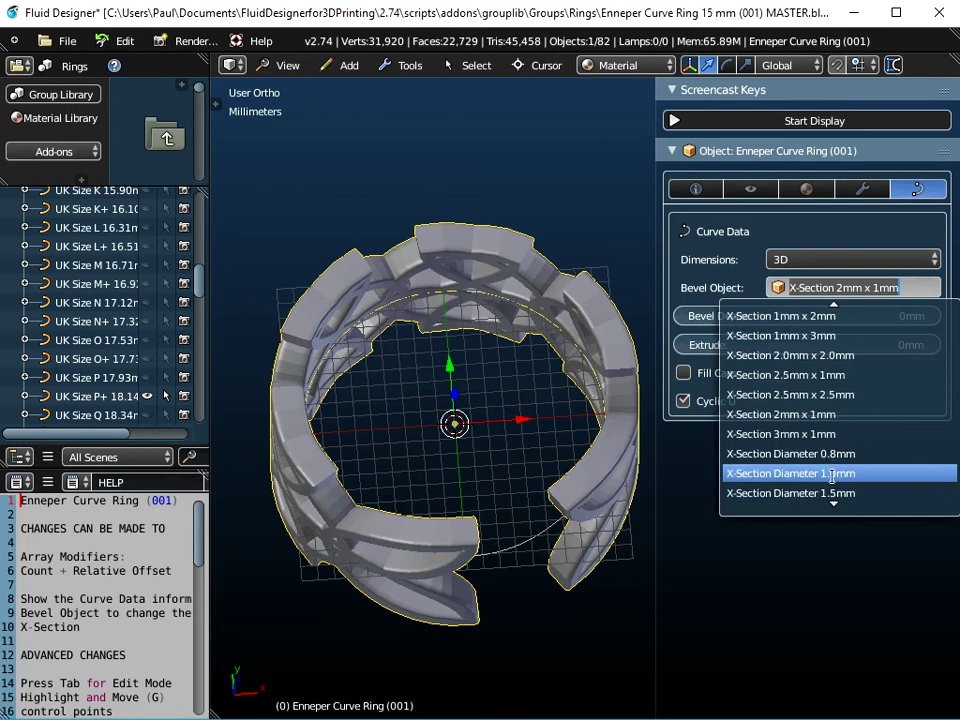
scroll(833, 468, down, 2)
click(835, 453)
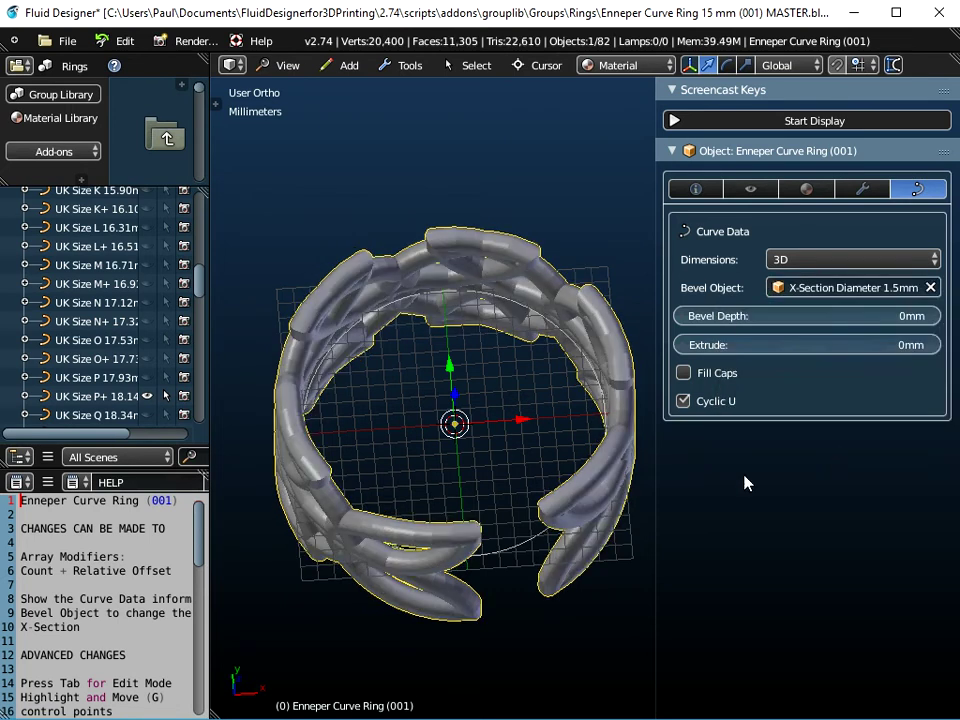
In top view, move all the ring's control points about 0.27 mm along negative Y in Edit Mode and inspect the ring
middle_drag(474, 493, 482, 558)
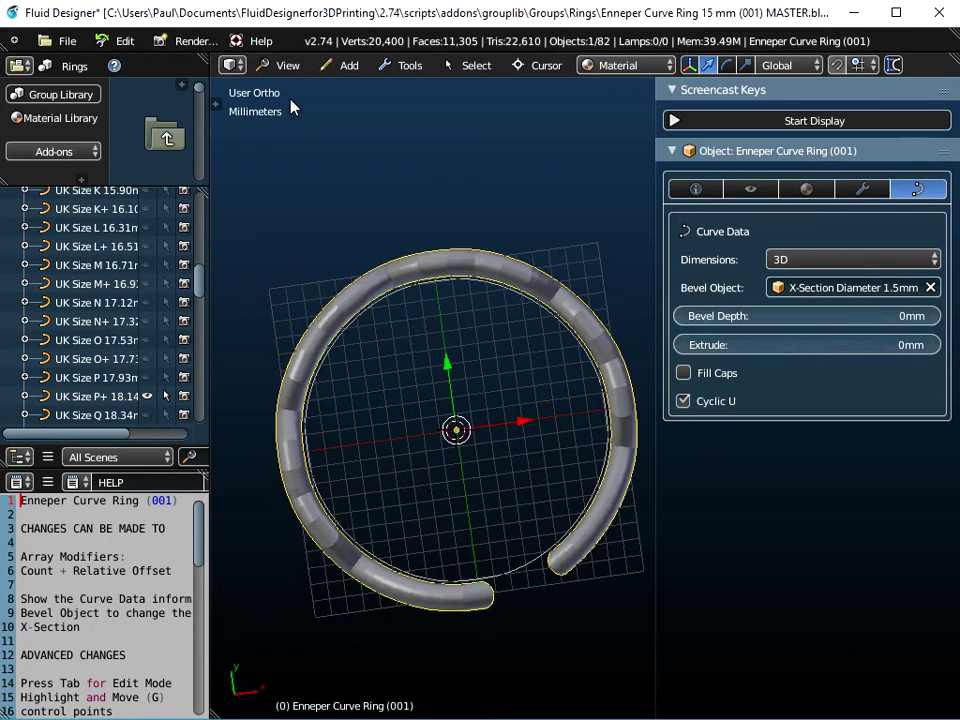
click(287, 65)
click(270, 152)
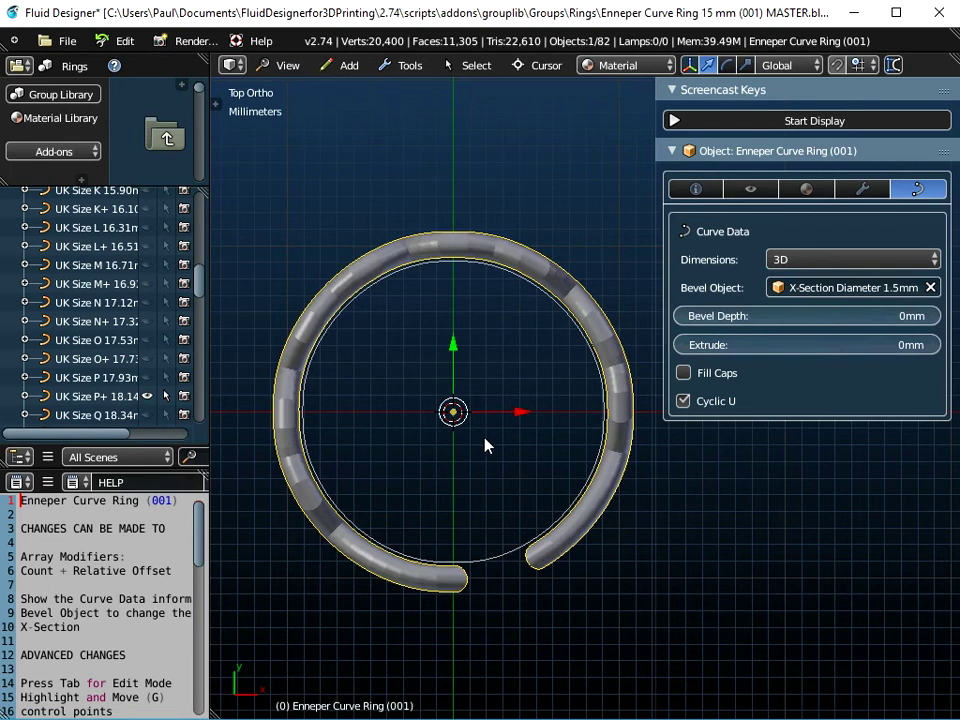
key(Tab)
scroll(429, 389, up, 10)
scroll(429, 389, up, 1)
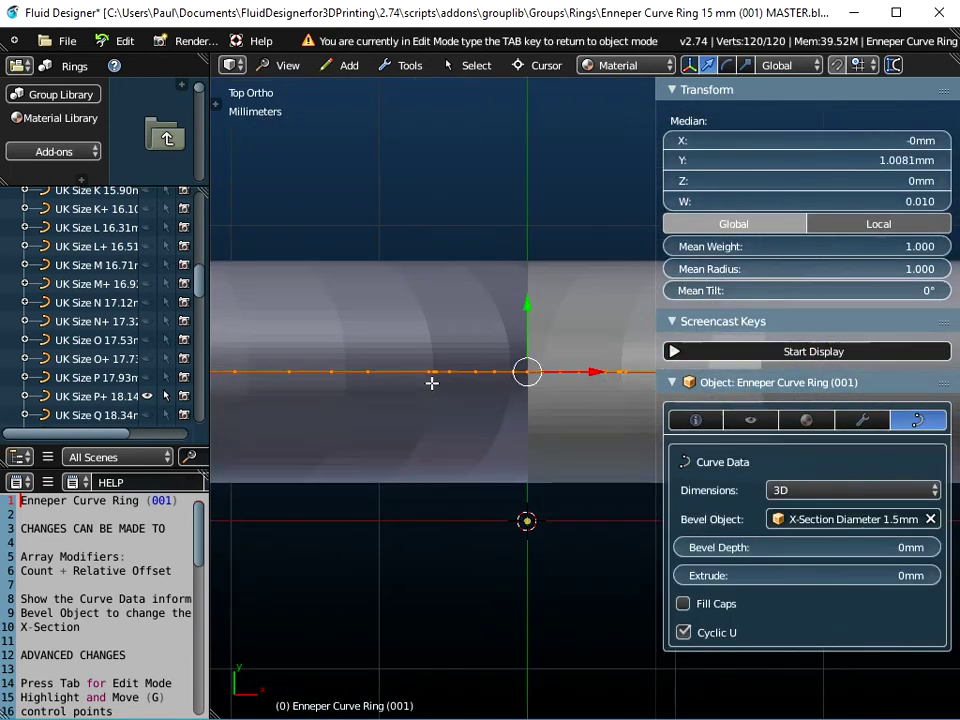
key(g)
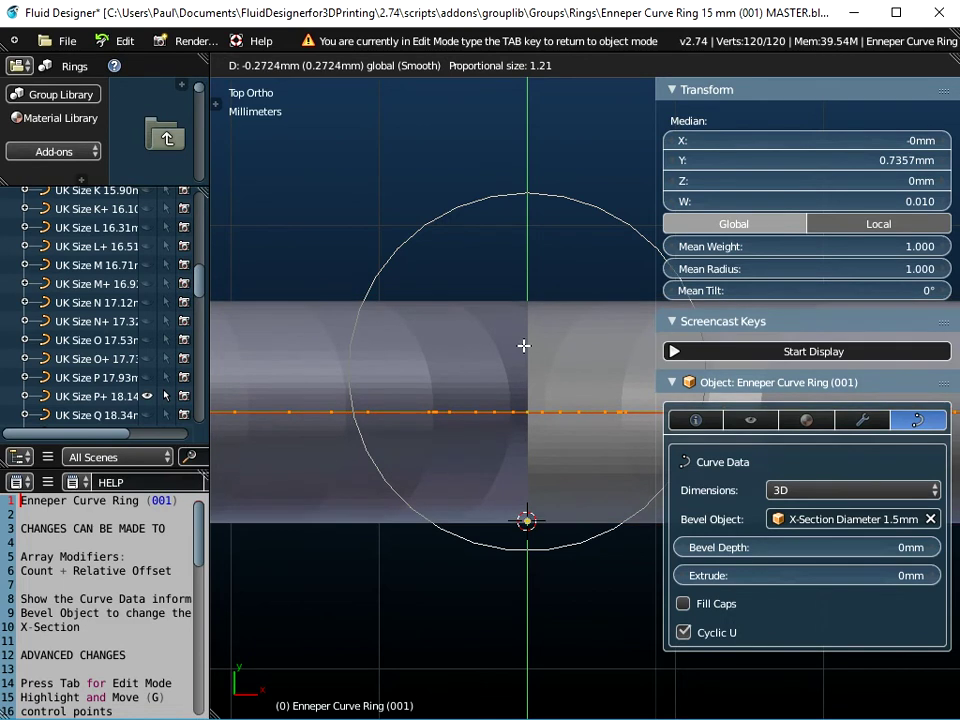
click(523, 339)
key(Tab)
scroll(510, 426, down, 5)
scroll(509, 427, down, 4)
middle_drag(510, 463, 380, 352)
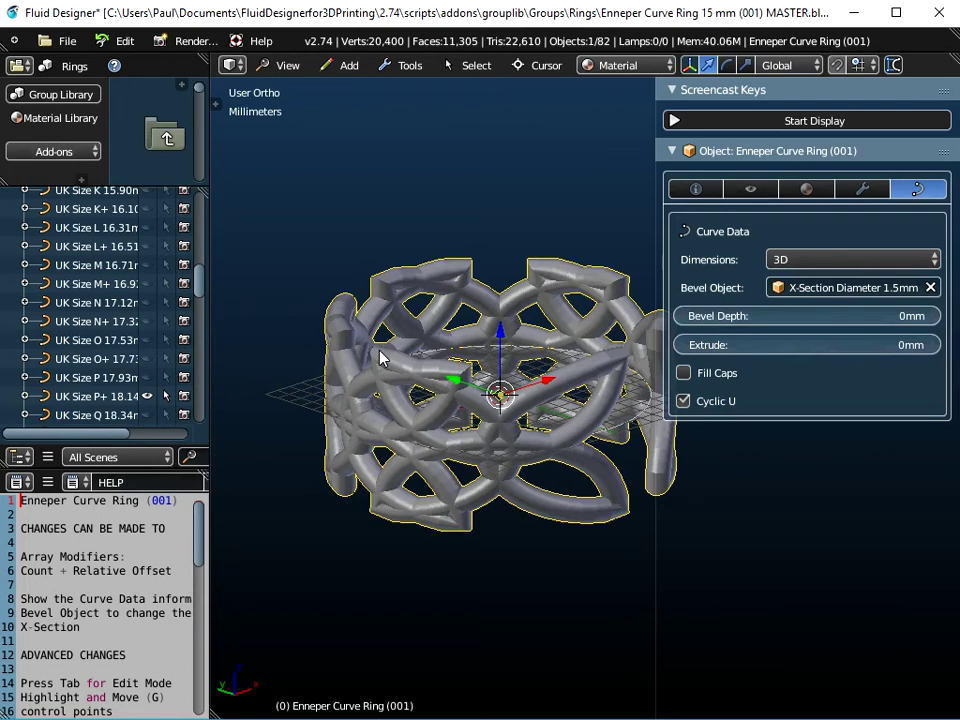
Start a new file and switch the group library category to Bracelets
click(62, 40)
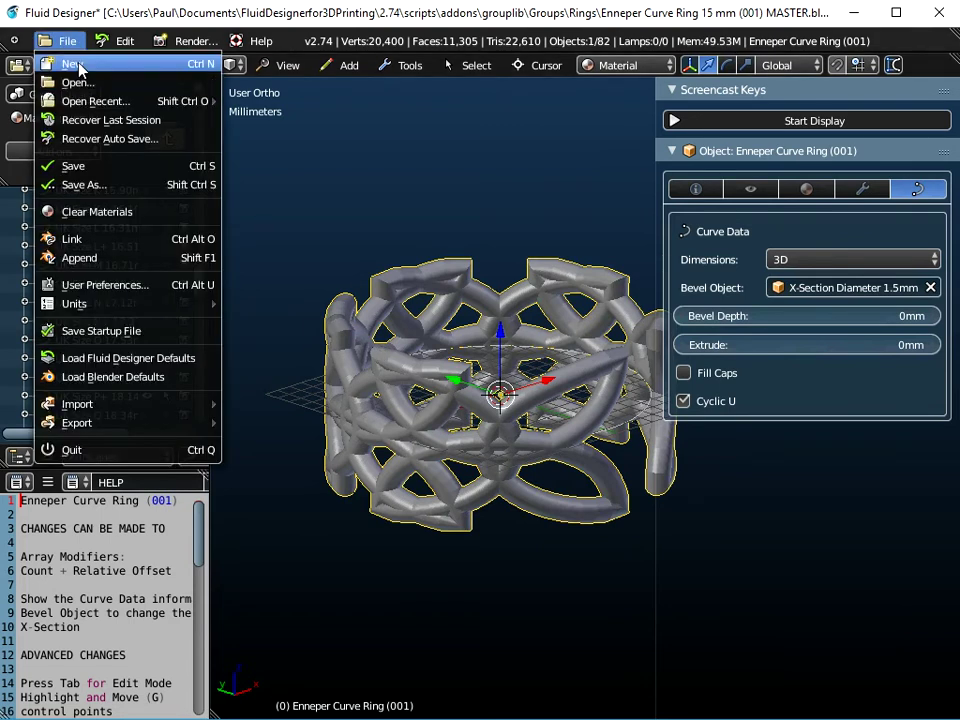
click(77, 66)
click(84, 79)
click(86, 66)
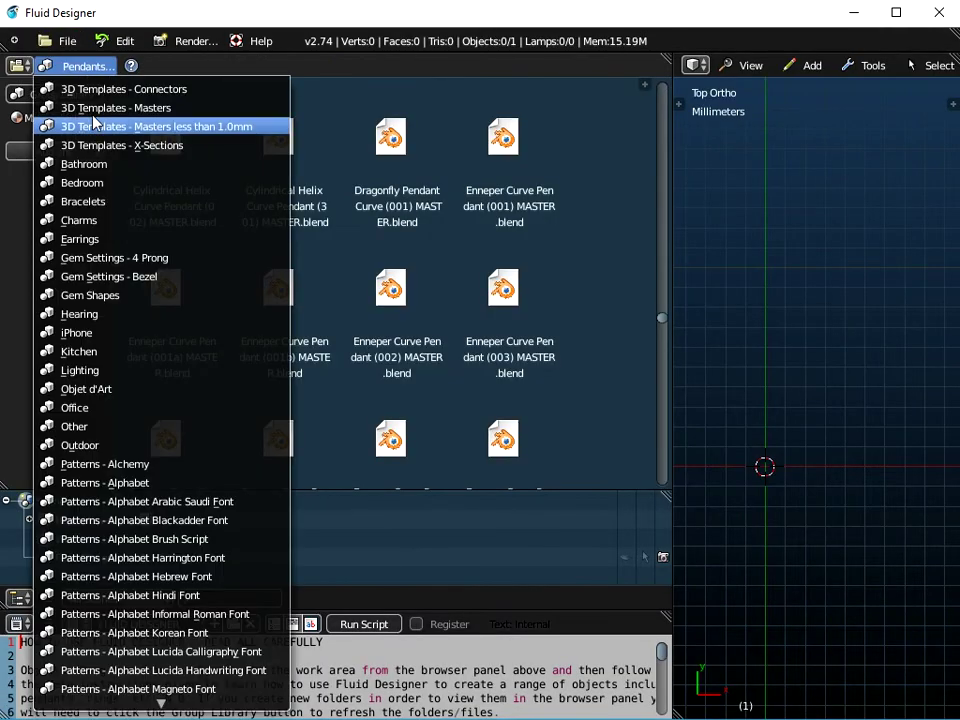
click(78, 203)
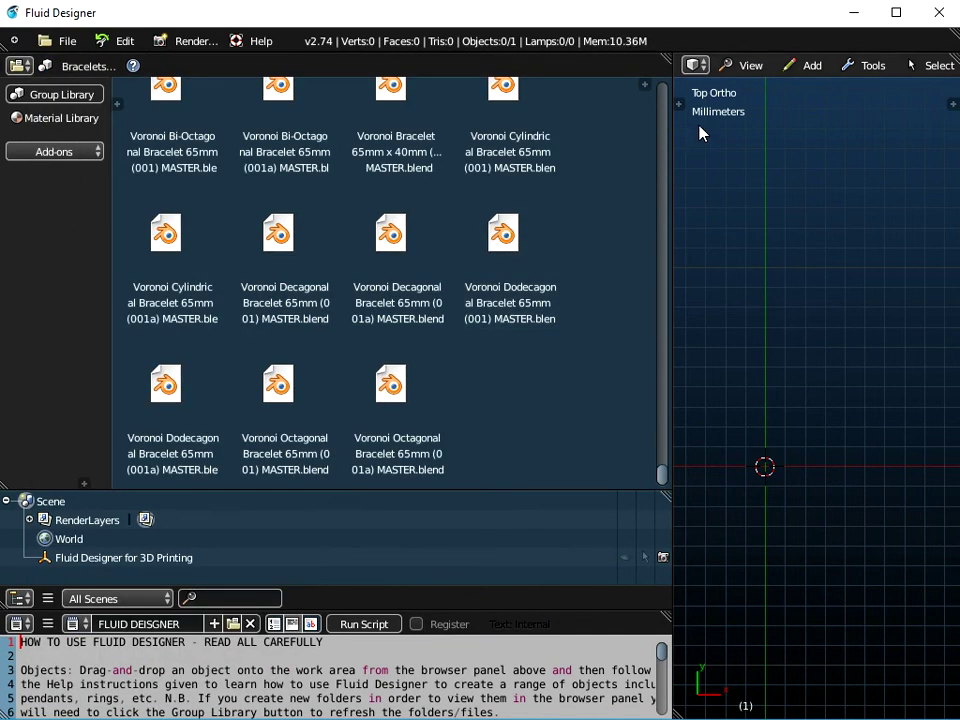
Place the Enneper Curve Bracelet 65mm (001) MASTER from the library into the work area and view it at an angle
drag(666, 478, 670, 233)
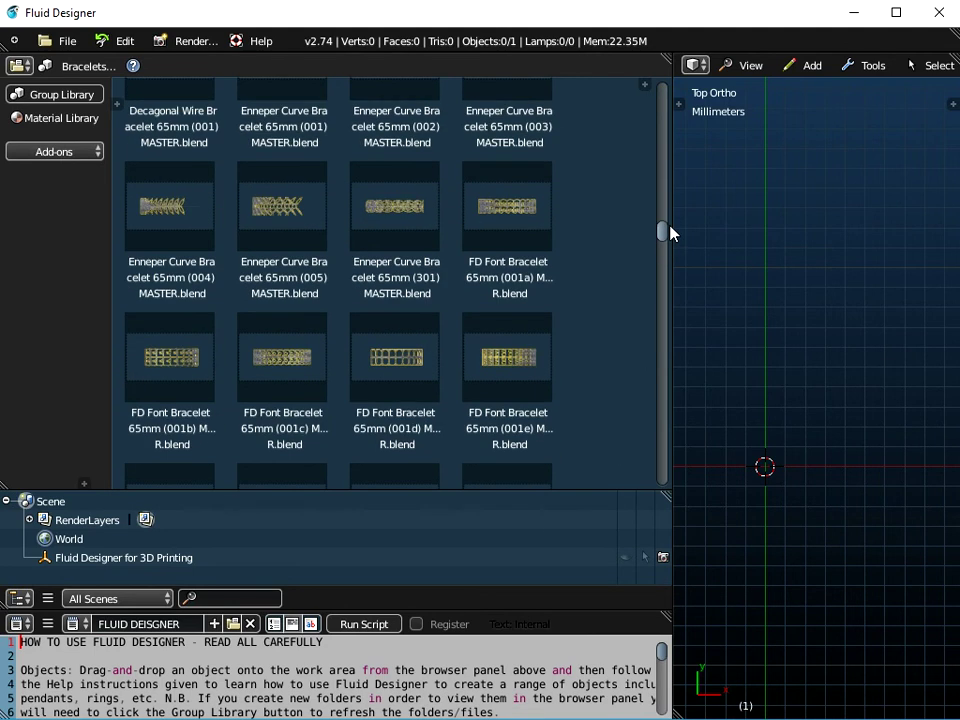
scroll(435, 275, up, 3)
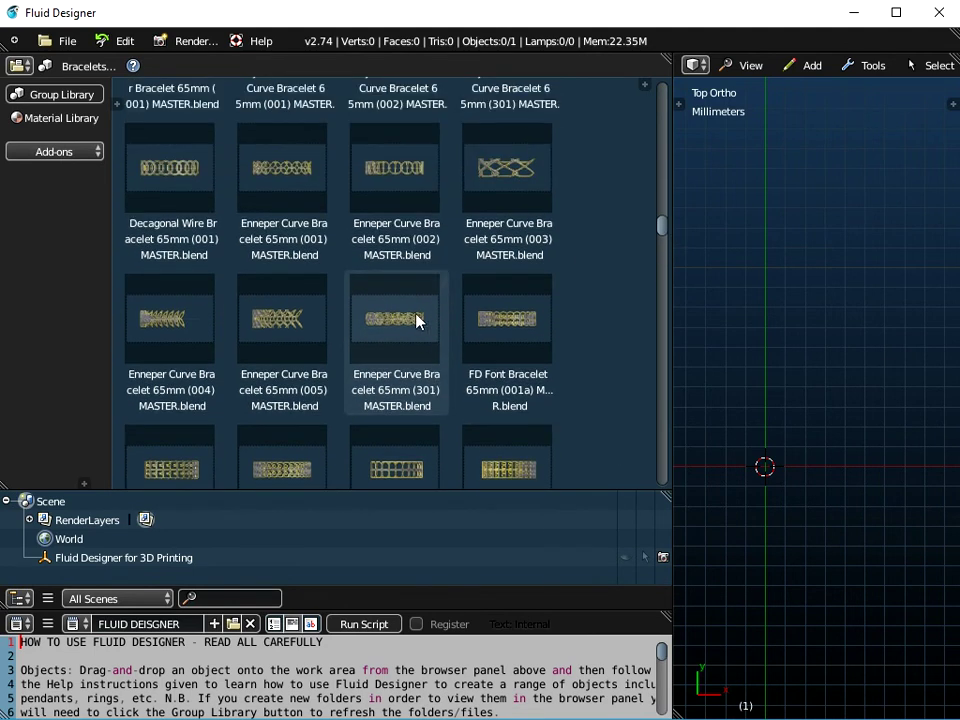
drag(268, 167, 748, 373)
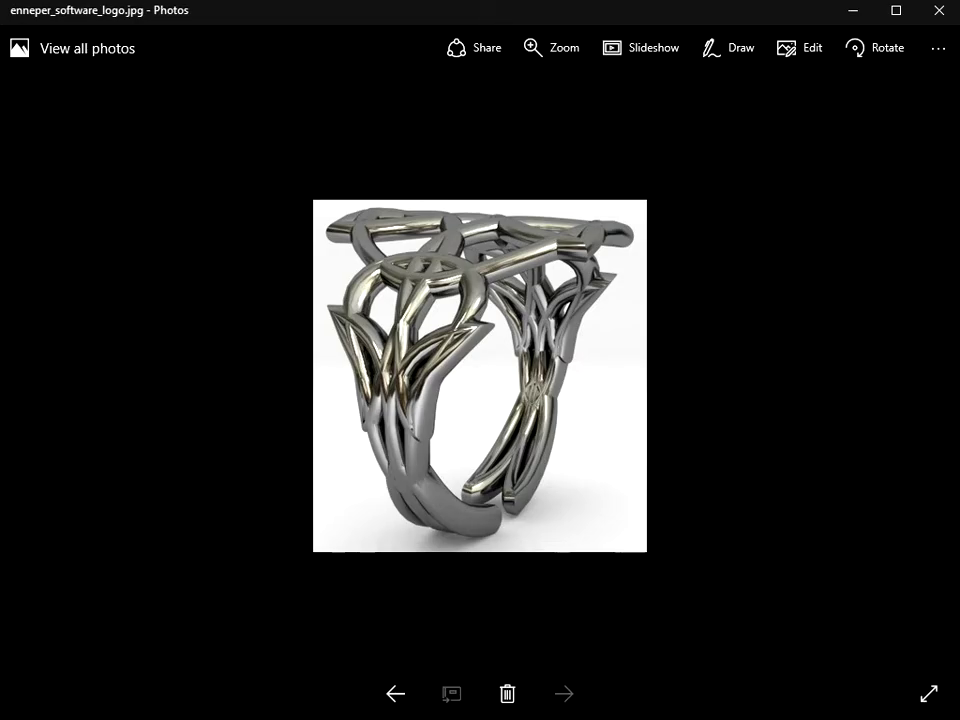
click(393, 692)
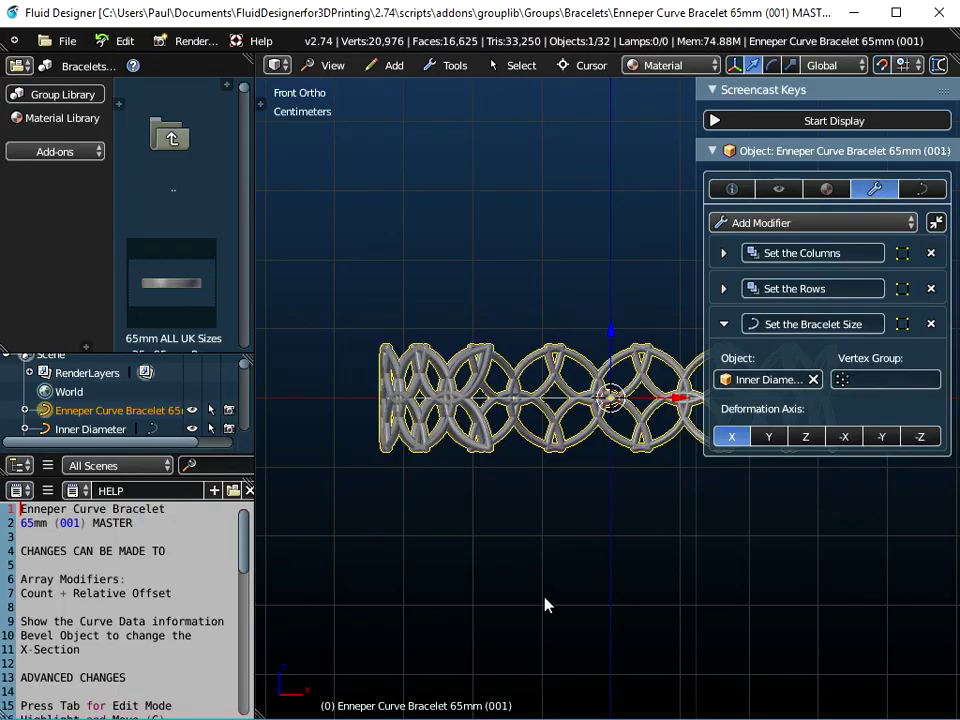
middle_drag(546, 606, 564, 417)
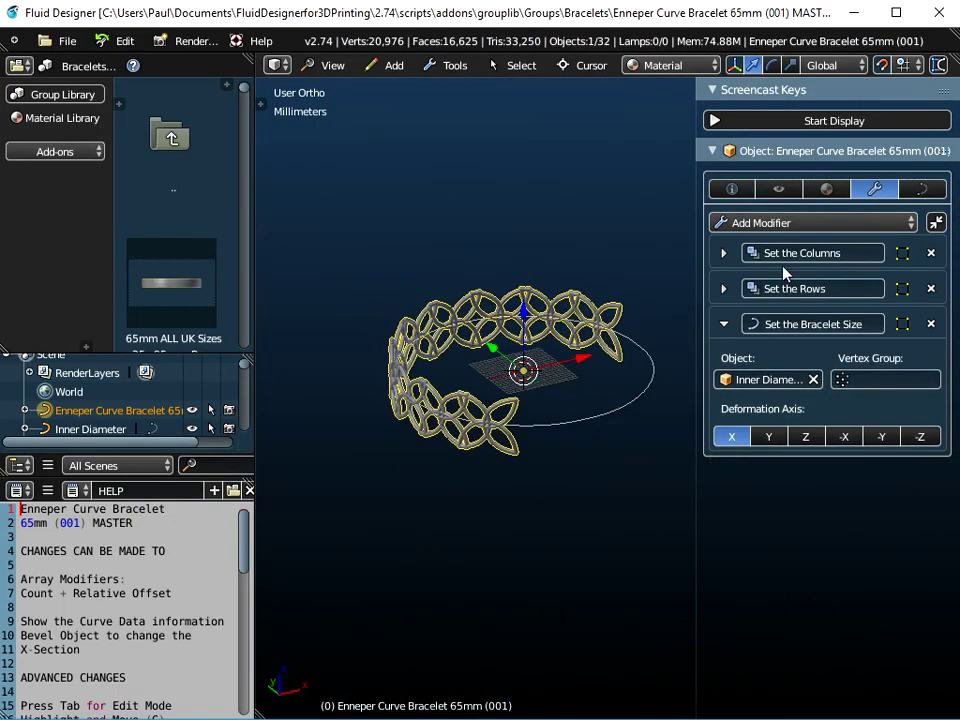
Reduce the bracelet's Set the Columns array count to 1 and raise it one element at a time to 5
click(726, 254)
click(827, 314)
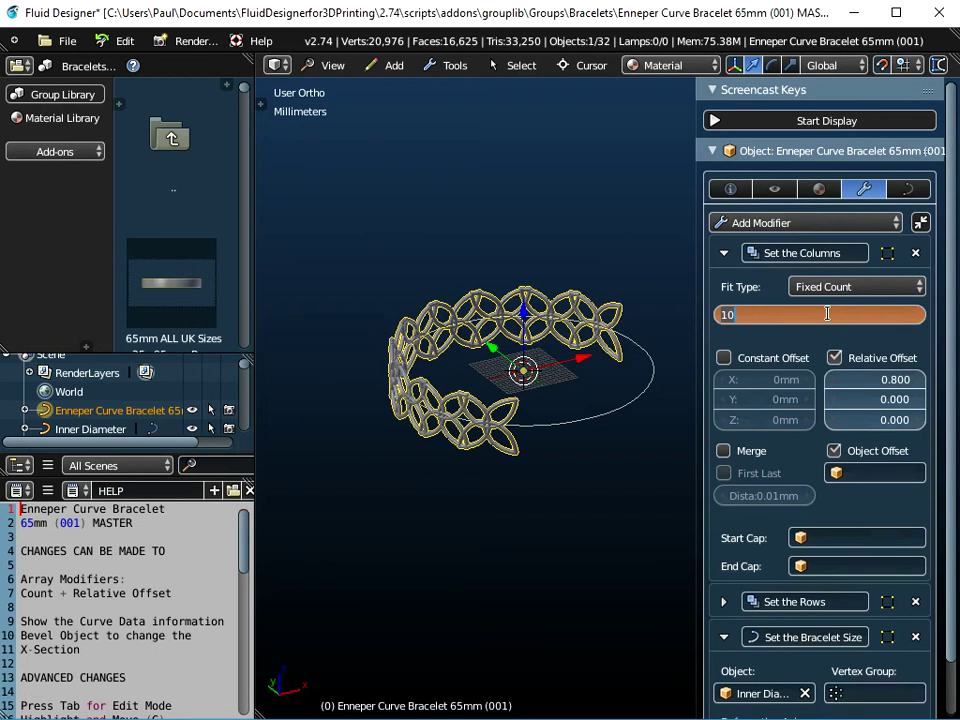
key(Return)
scroll(493, 440, up, 3)
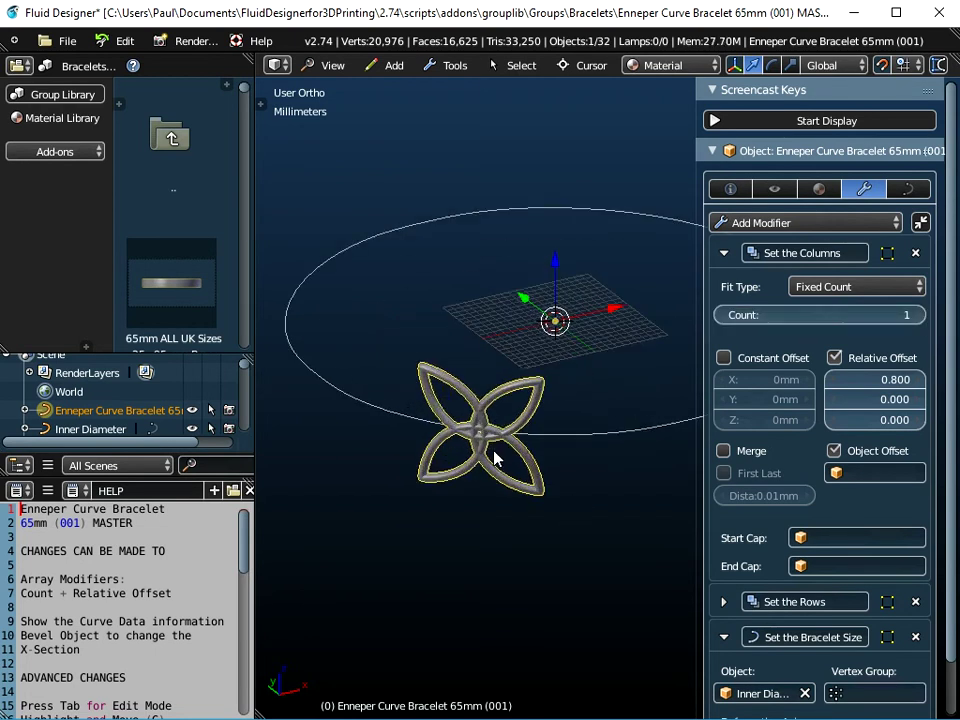
click(920, 315)
click(920, 315)
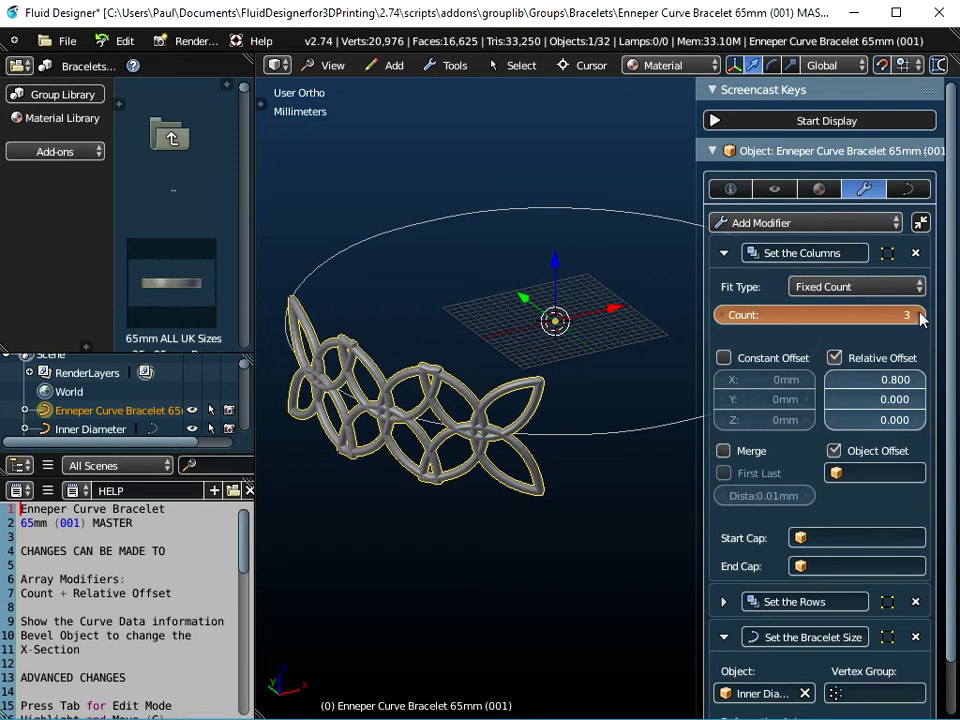
click(920, 315)
click(920, 315)
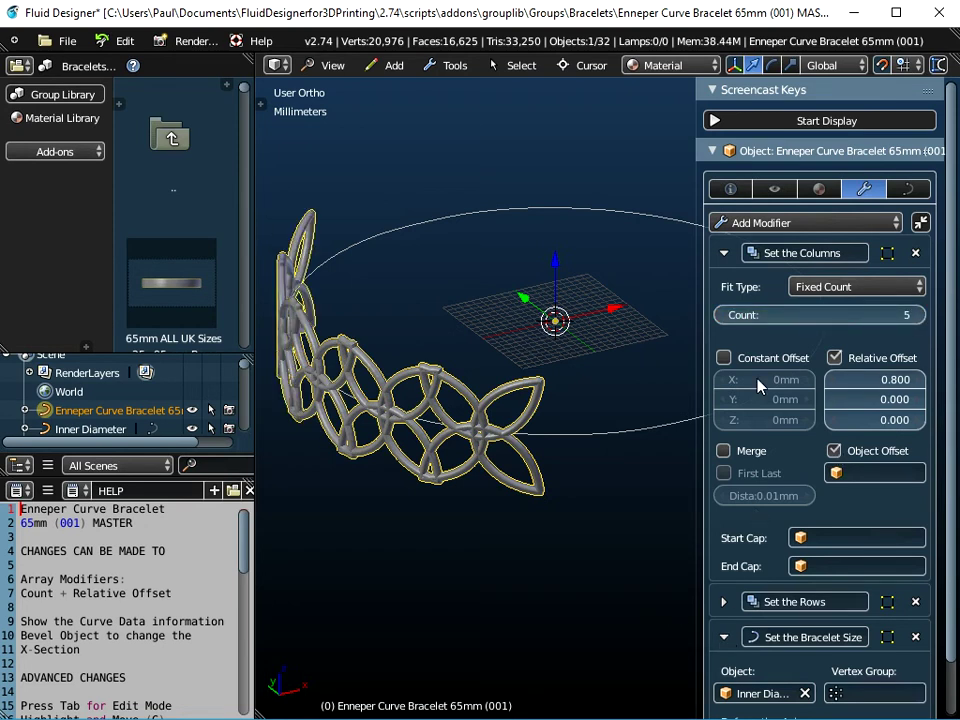
click(723, 253)
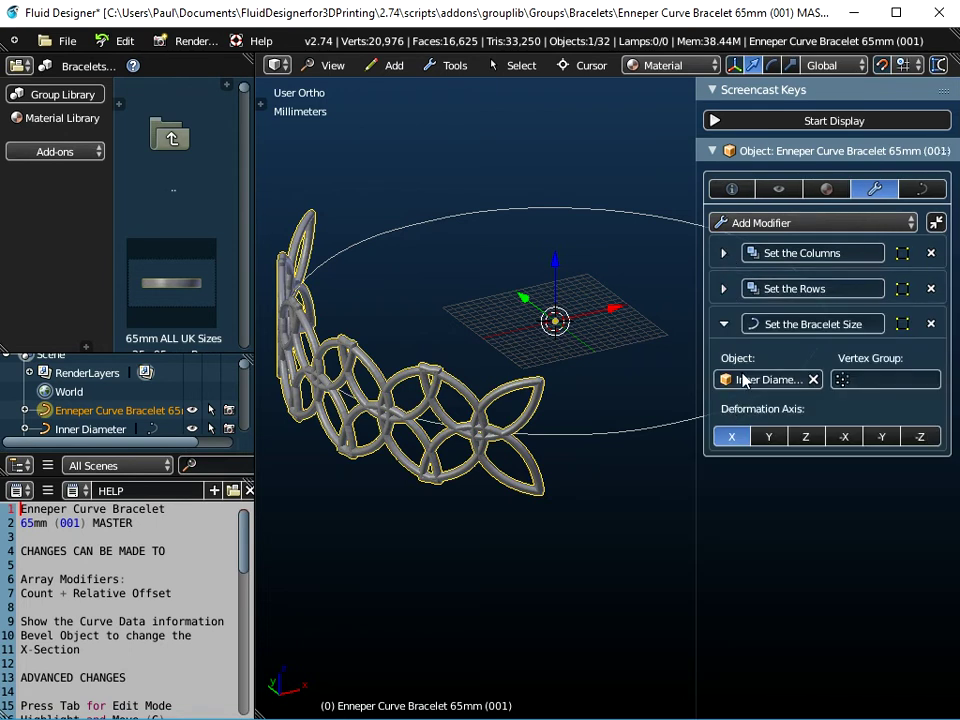
Set the curve object of the Set the Bracelet Size modifier to x_Inner Diameter 75mm and check the bracelet against the guide circle
click(780, 380)
scroll(793, 518, down, 19)
scroll(793, 518, down, 12)
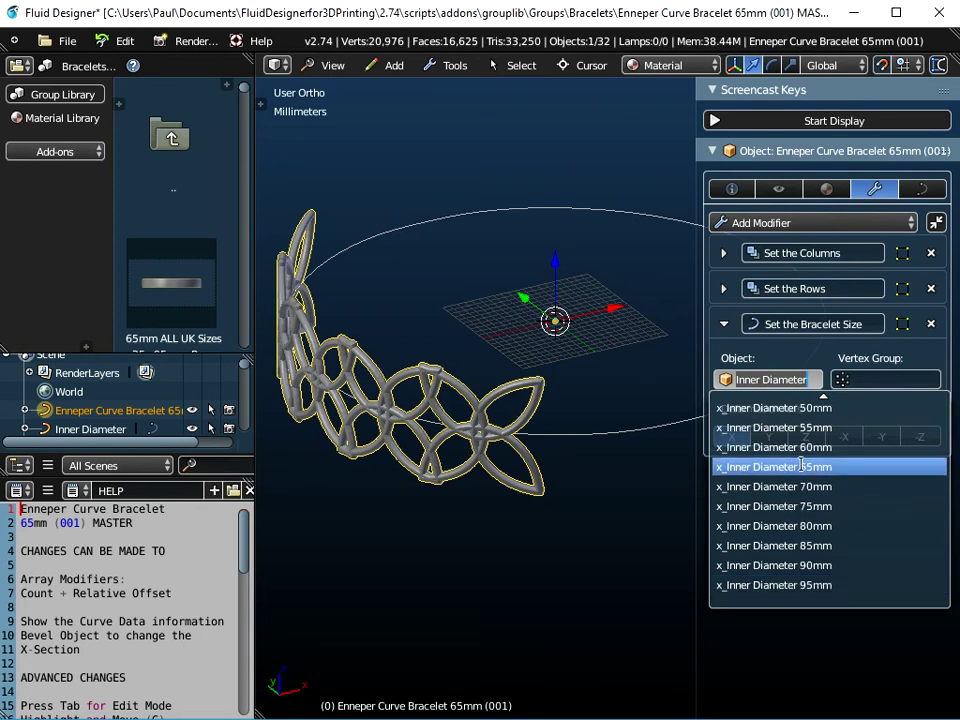
click(806, 506)
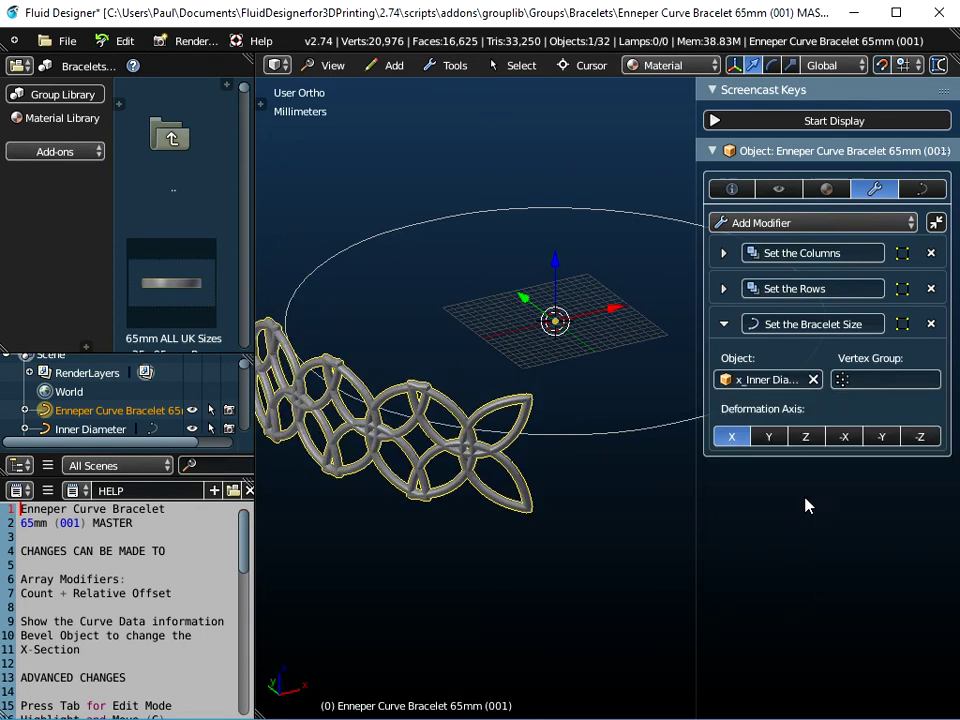
middle_drag(643, 533, 580, 546)
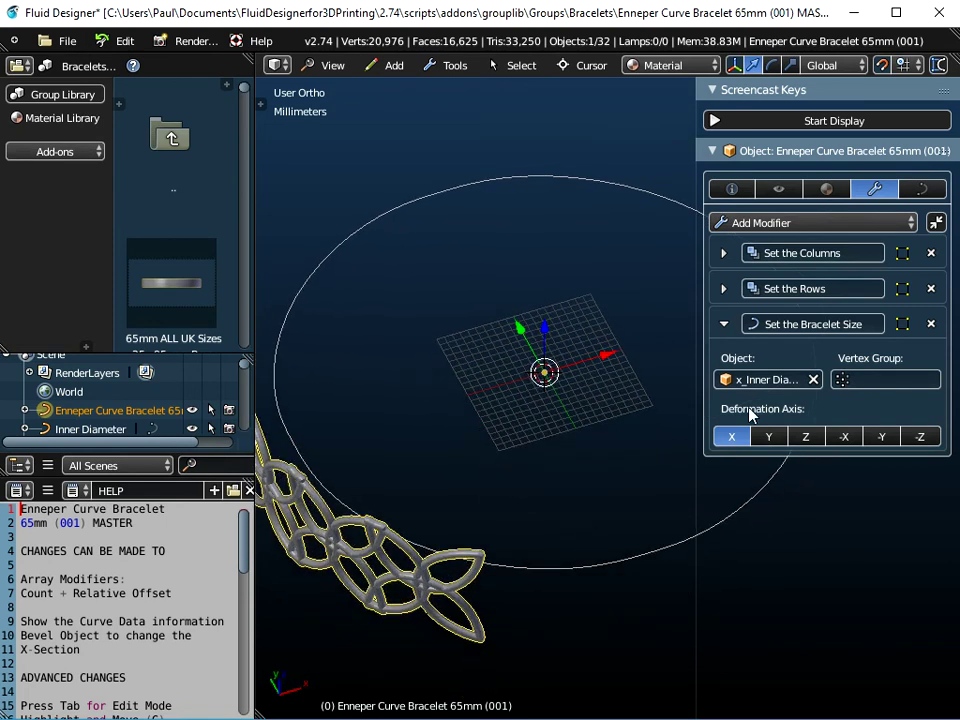
Change the curve object of the Set the Bracelet Size modifier to x_Inner Diameter 65mm and view the whole bracelet
click(770, 387)
scroll(779, 540, down, 20)
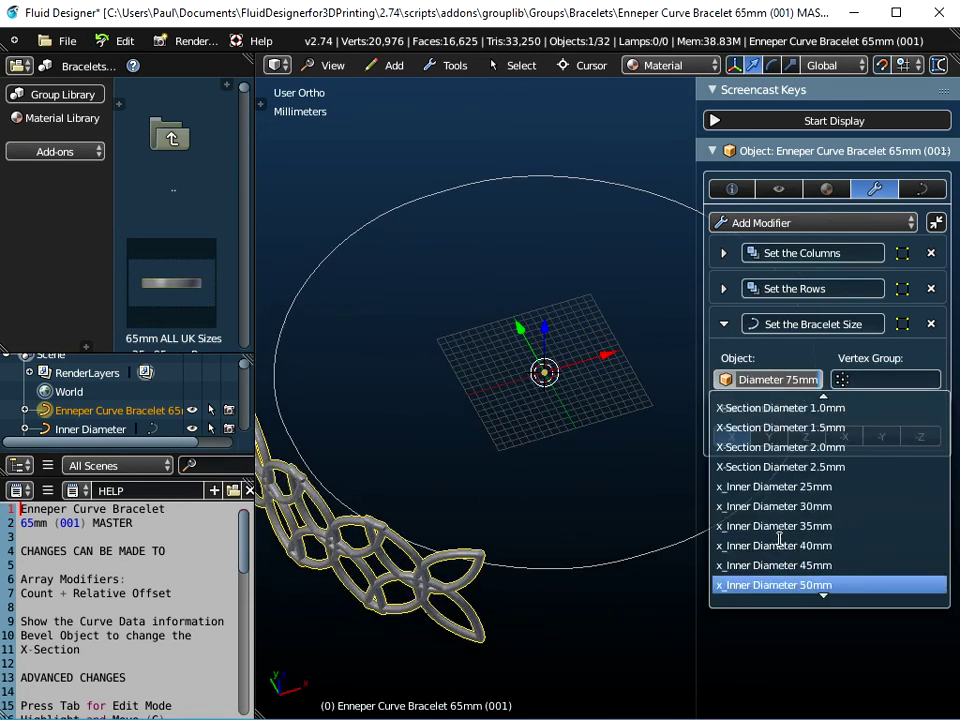
click(783, 566)
middle_drag(551, 525, 530, 511)
scroll(557, 567, down, 2)
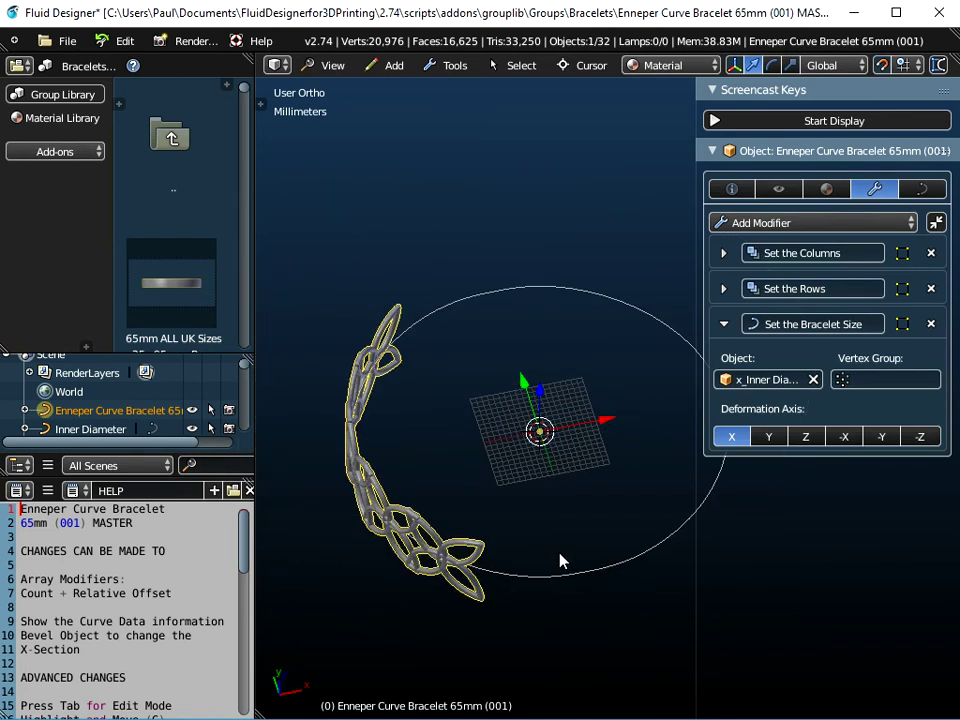
Raise the count of the bracelet's Set the Columns array modifier to 8
click(723, 253)
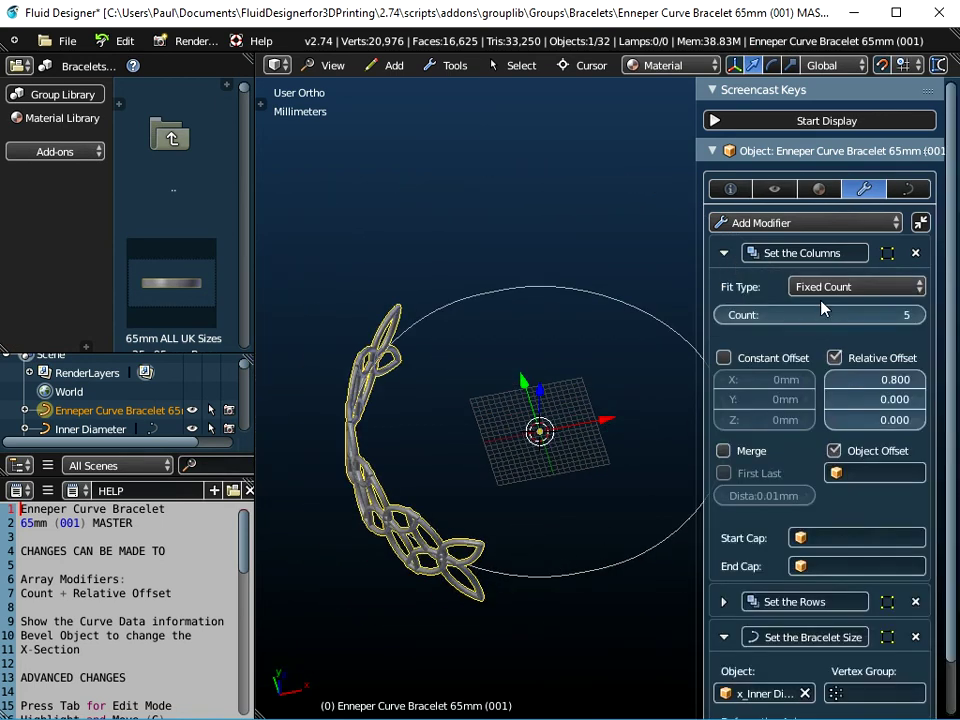
click(921, 316)
click(921, 316)
click(921, 316)
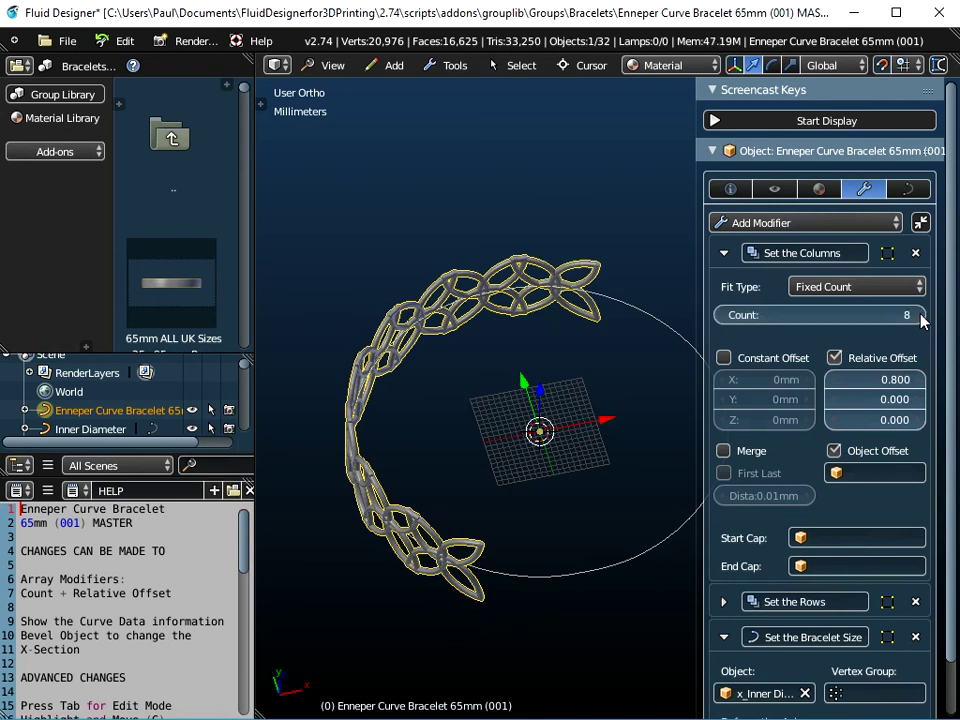
Raise the count of the bracelet's Set the Columns array modifier to 16
click(921, 316)
click(921, 316)
click(921, 316)
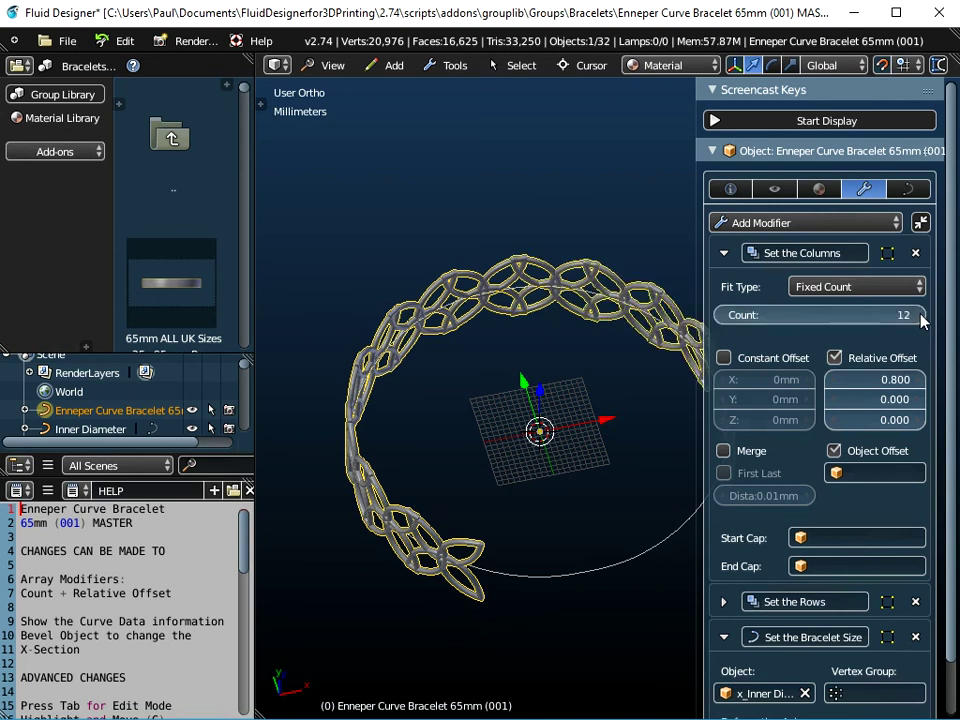
click(921, 316)
click(921, 316)
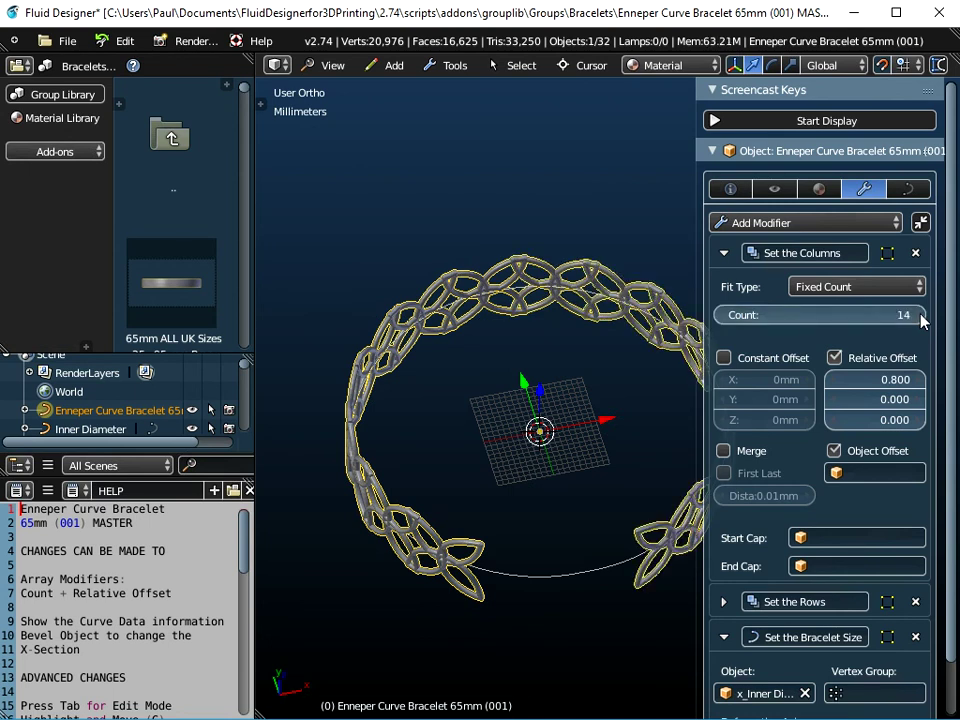
click(921, 316)
click(921, 316)
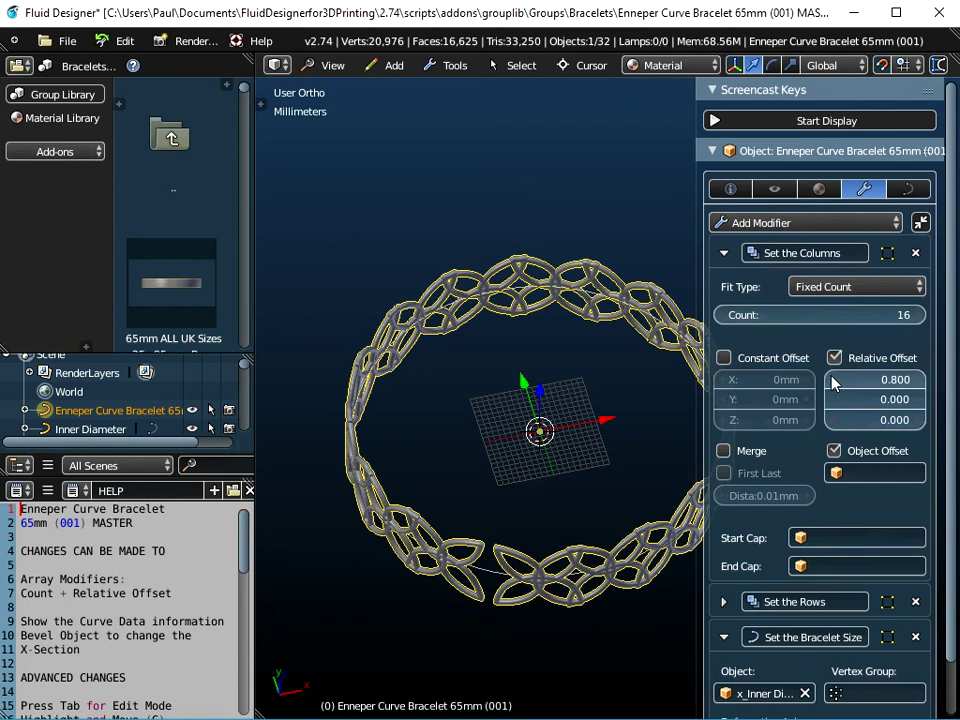
Reduce the X relative offset of the bracelet's Set the Columns array to 0.700 and view the spacing of the elements
click(829, 382)
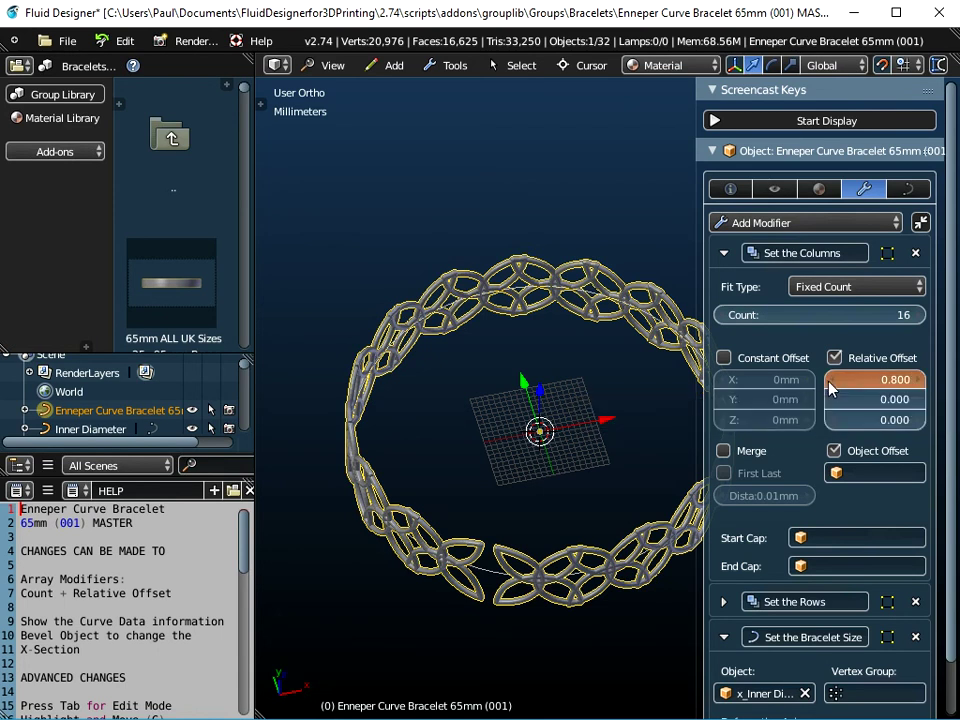
middle_drag(628, 526, 530, 494)
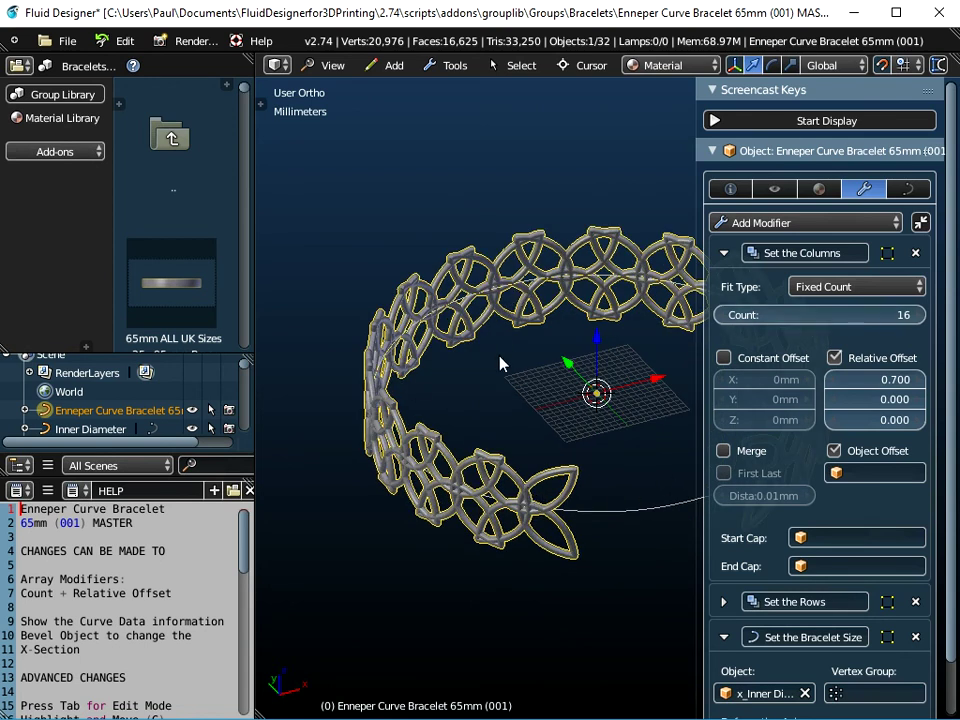
scroll(500, 358, down, 2)
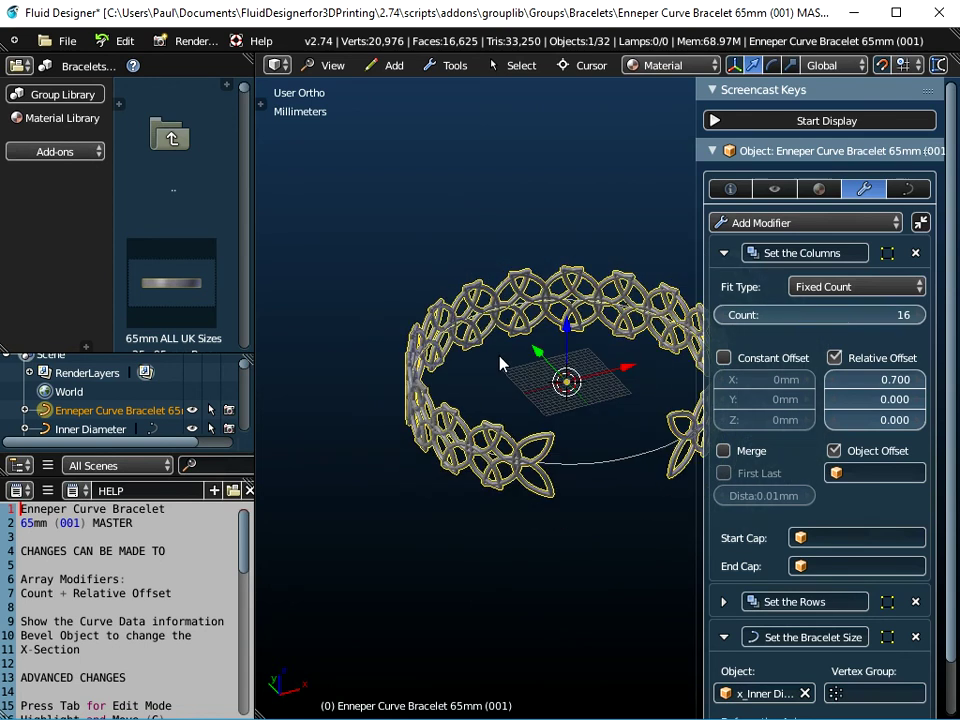
Reduce the Set the Columns array count to 1 and stretch the single bracelet element along the global X axis in Edit Mode
click(844, 316)
text(1)
key(Return)
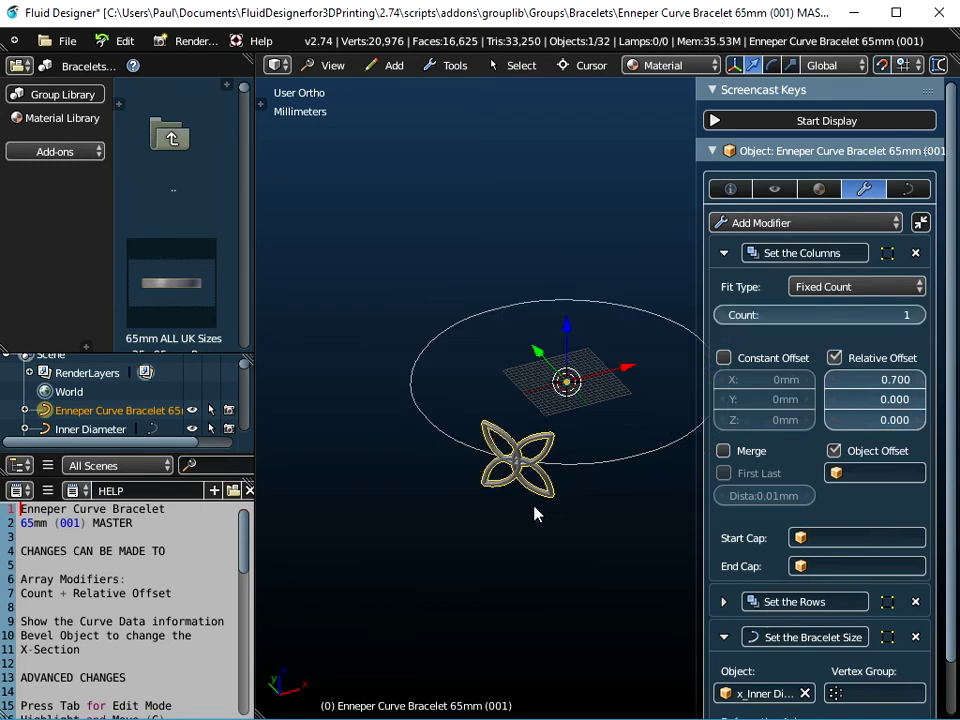
key(Tab)
shift+middle_drag(589, 516, 495, 501)
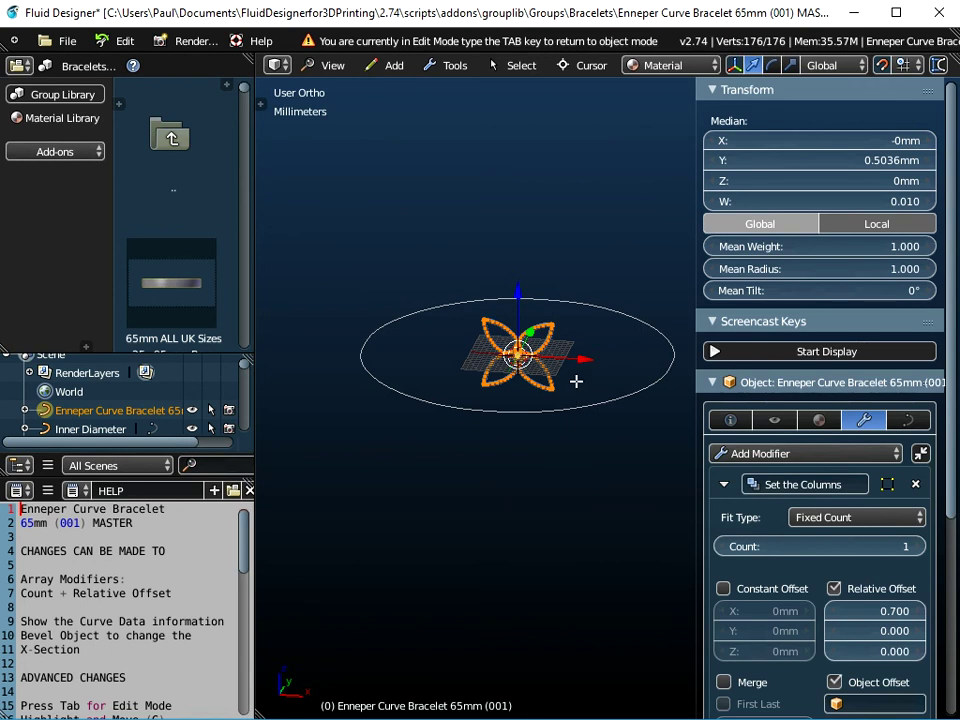
key(s)
key(x)
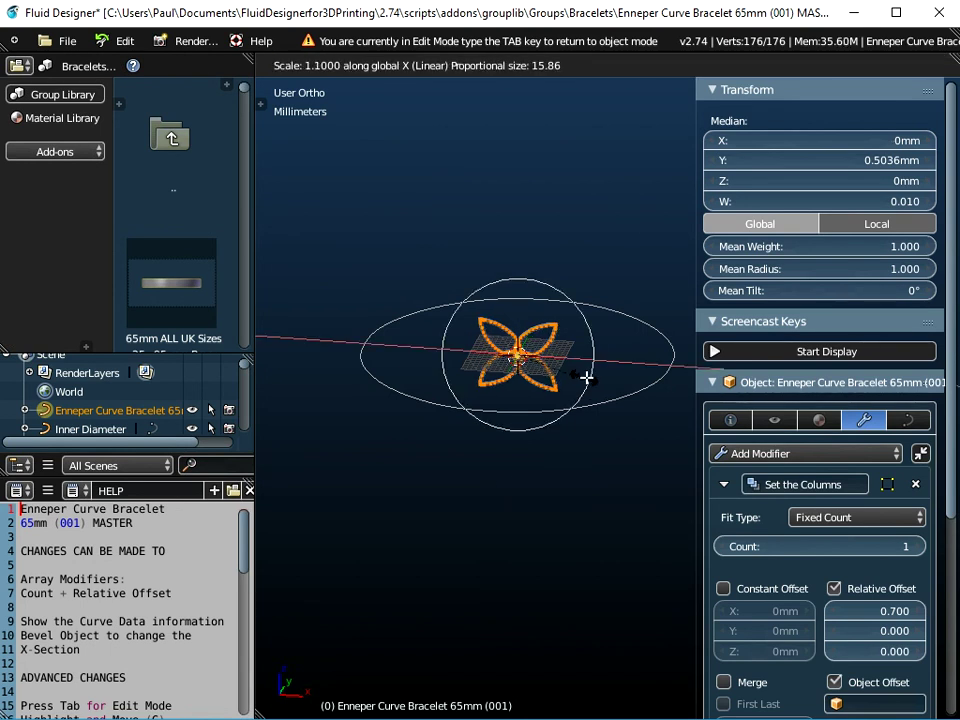
click(630, 378)
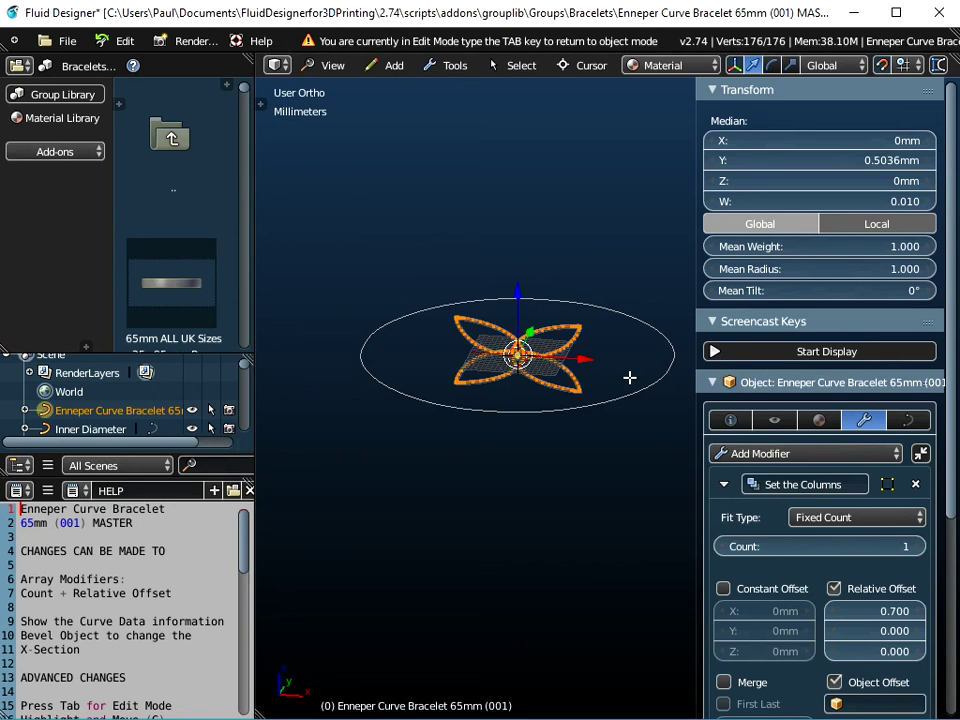
key(Tab)
Raise the Set the Columns array count past 8 to extend the stretched elements around the guide circle
middle_drag(586, 422, 690, 381)
drag(880, 315, 918, 327)
click(918, 322)
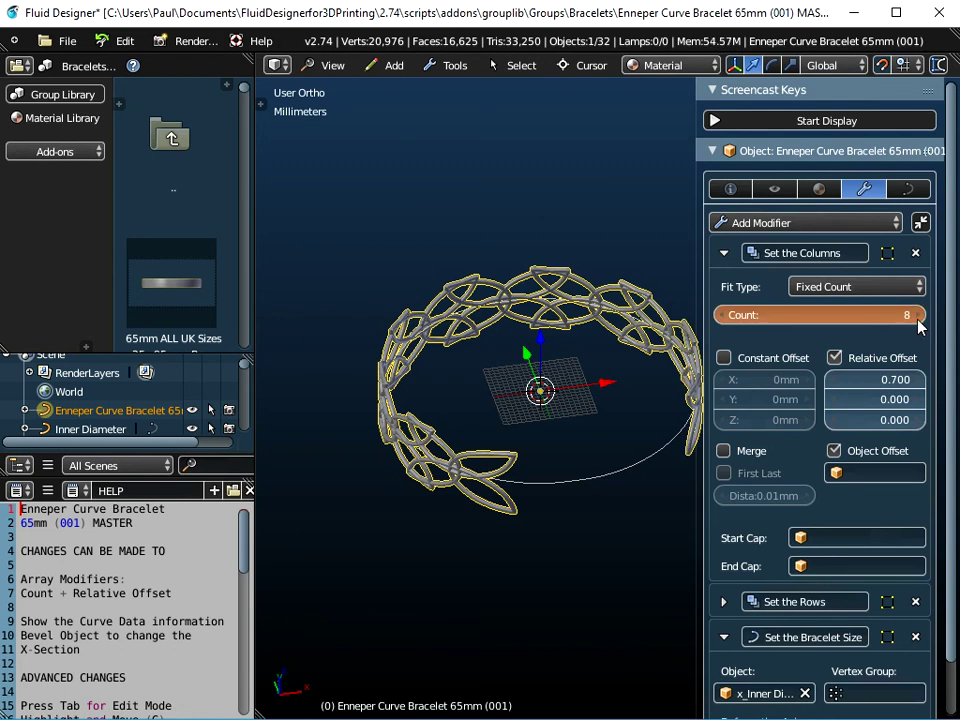
click(918, 322)
click(918, 322)
Try X-Section 1mm x 2mm as the bracelet curve's bevel object and replace it with X-Section 2mm x 1mm
middle_drag(636, 454, 456, 452)
scroll(527, 437, up, 3)
click(900, 190)
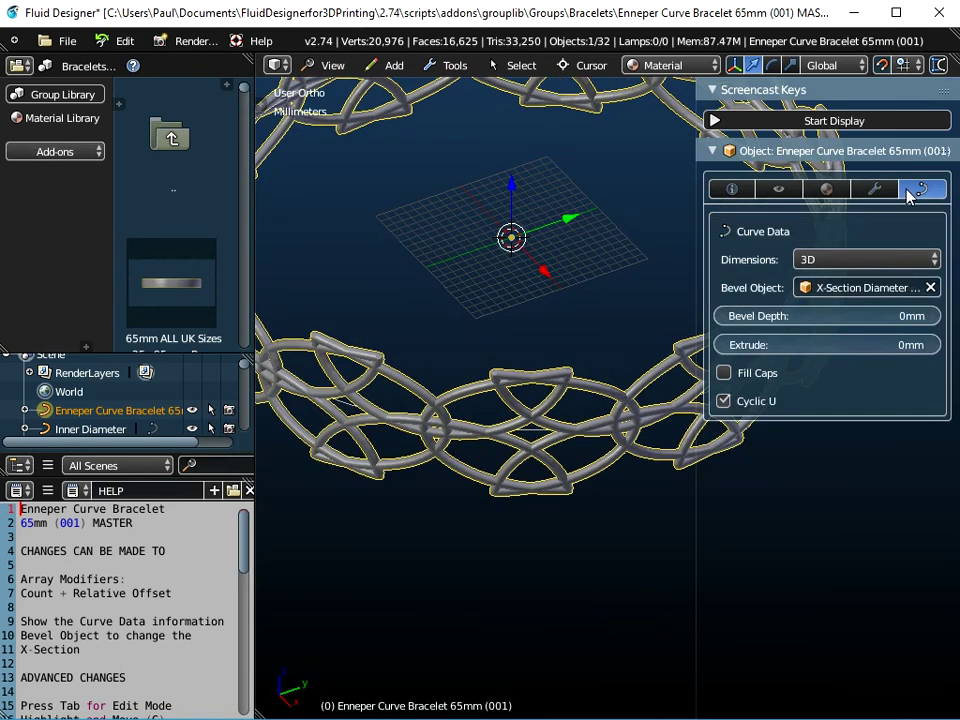
click(872, 287)
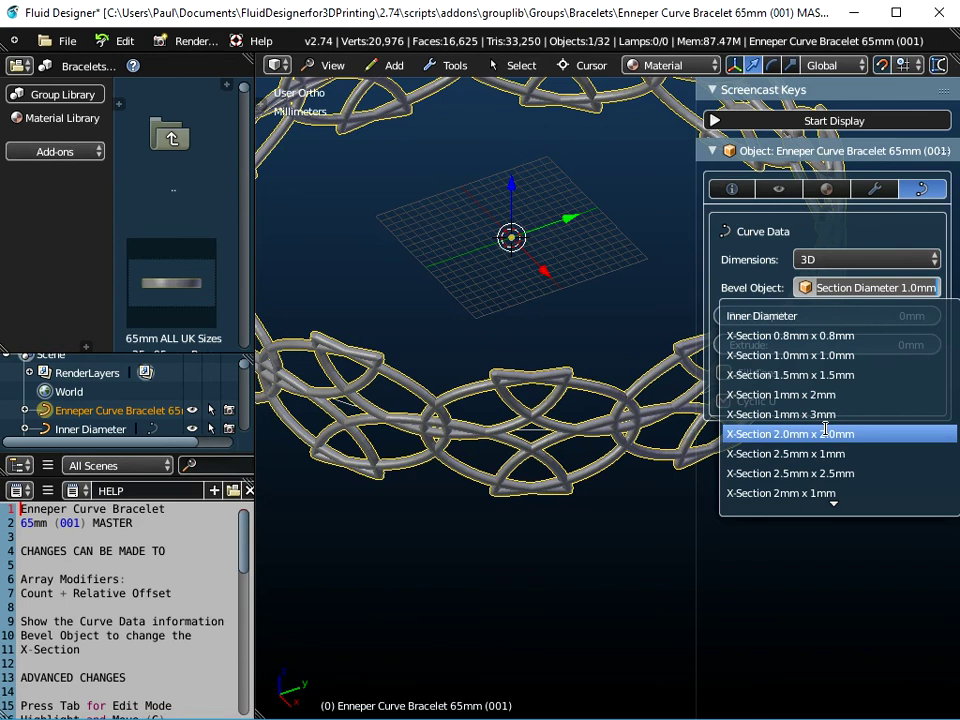
key(Return)
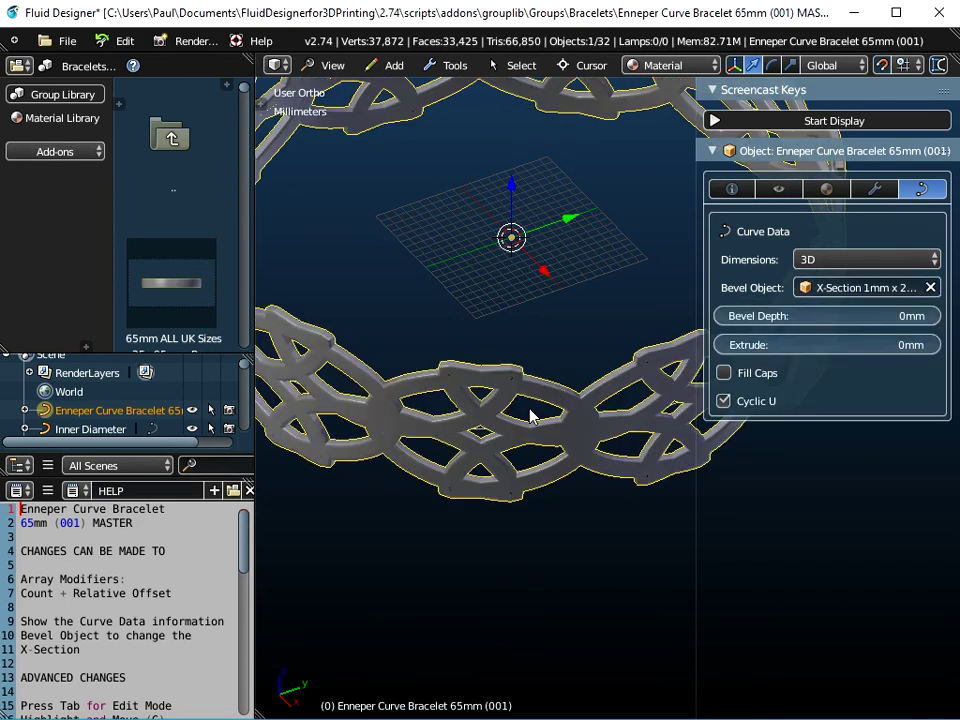
click(832, 287)
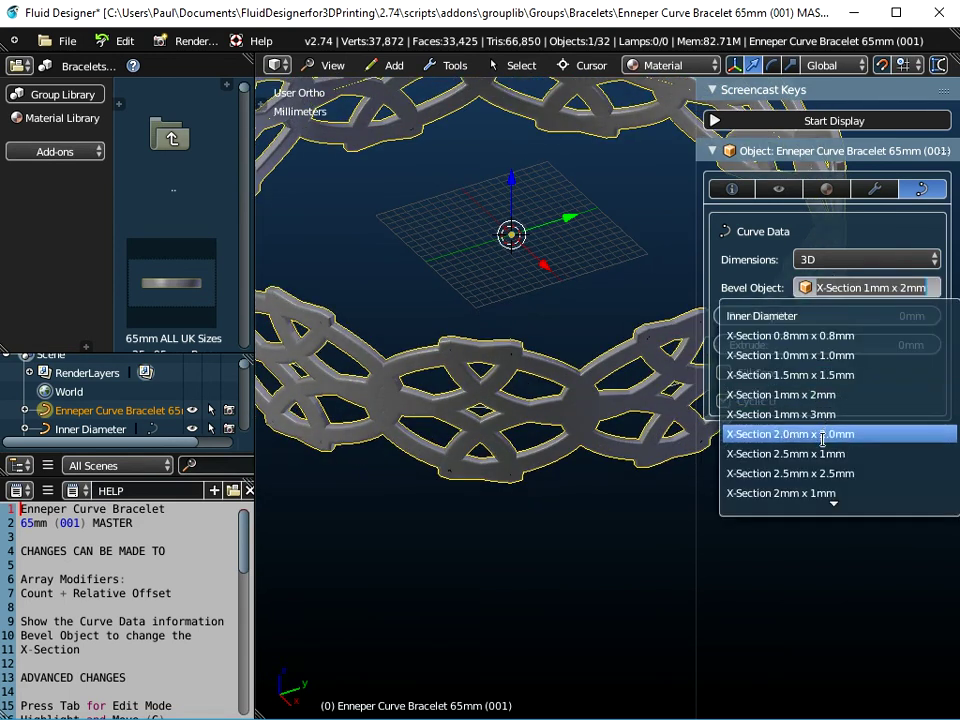
key(Return)
middle_drag(553, 439, 641, 476)
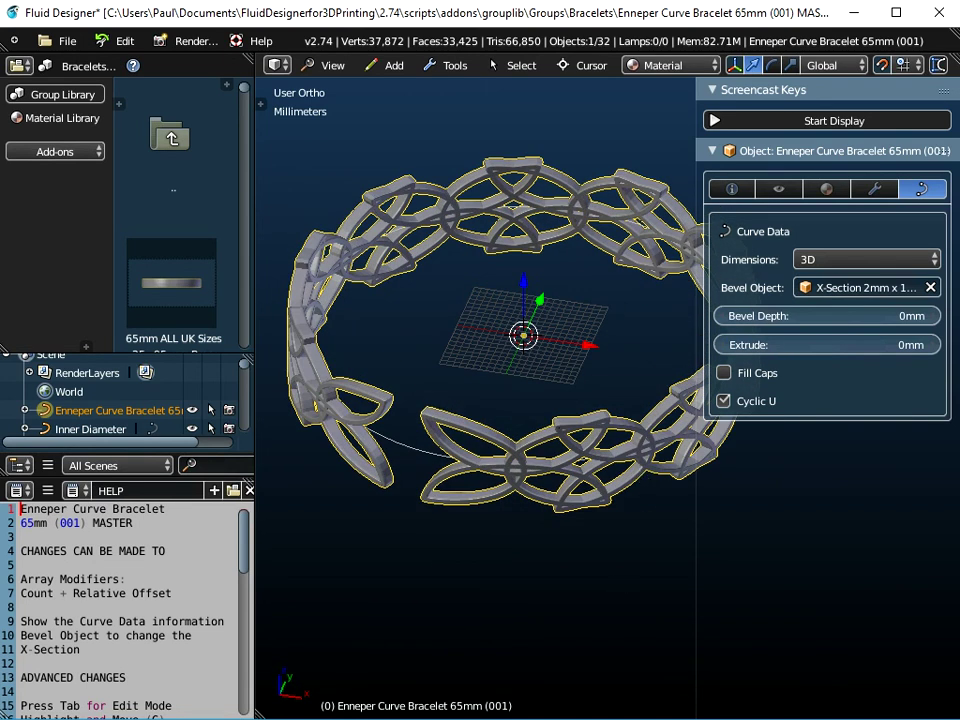
Switch to the Enneper Jewellery Software page in Chrome and review its price, product description and list of included files
key(alt+Tab)
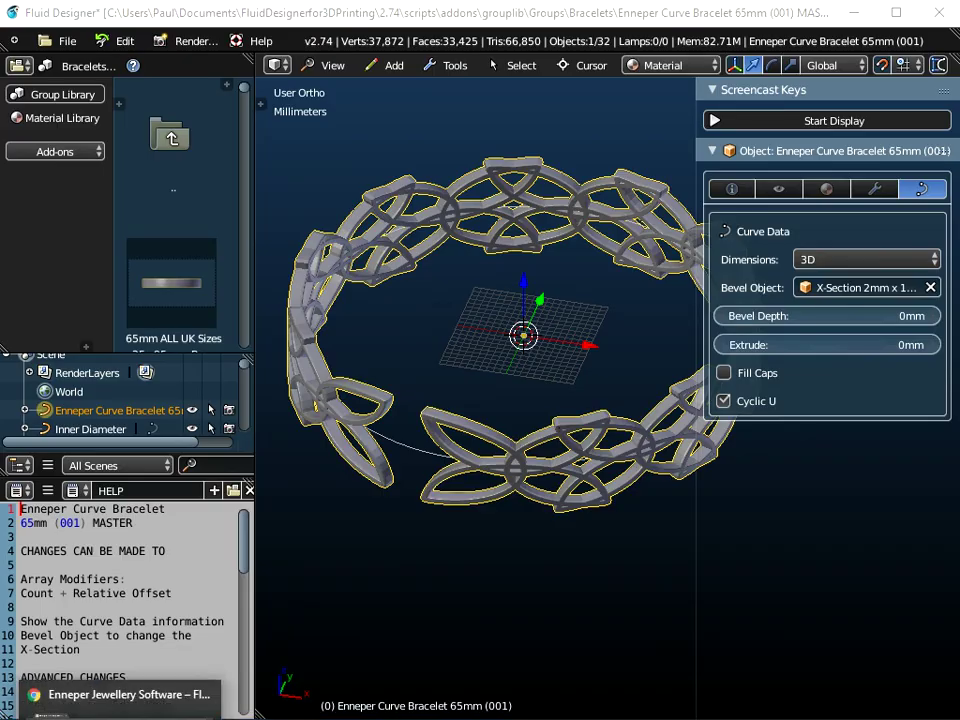
scroll(528, 368, up, 10)
scroll(528, 368, up, 10)
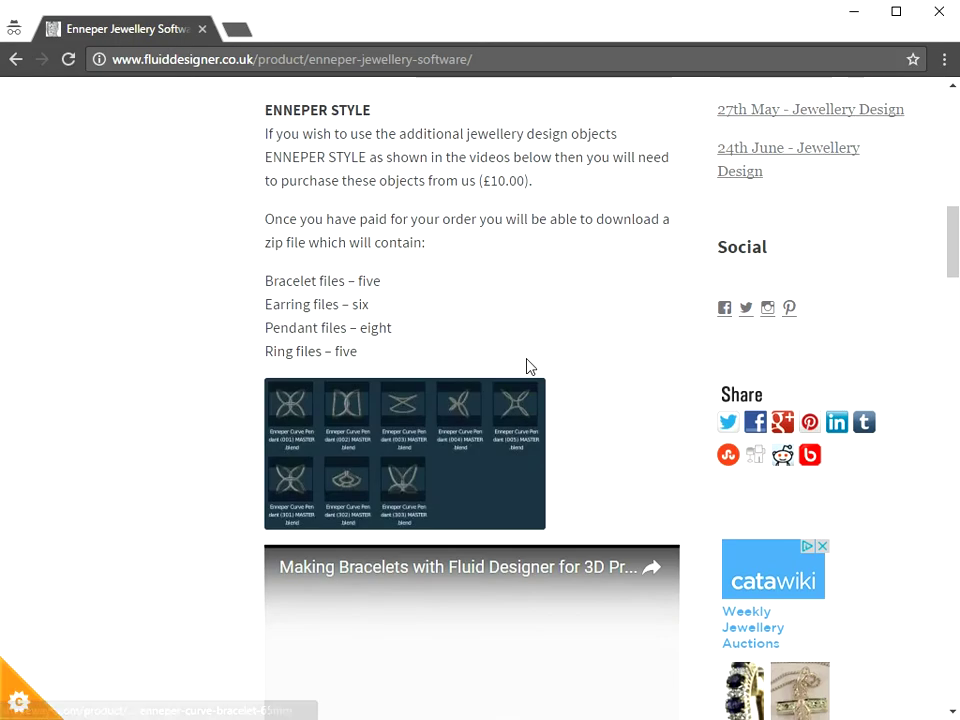
scroll(529, 367, up, 5)
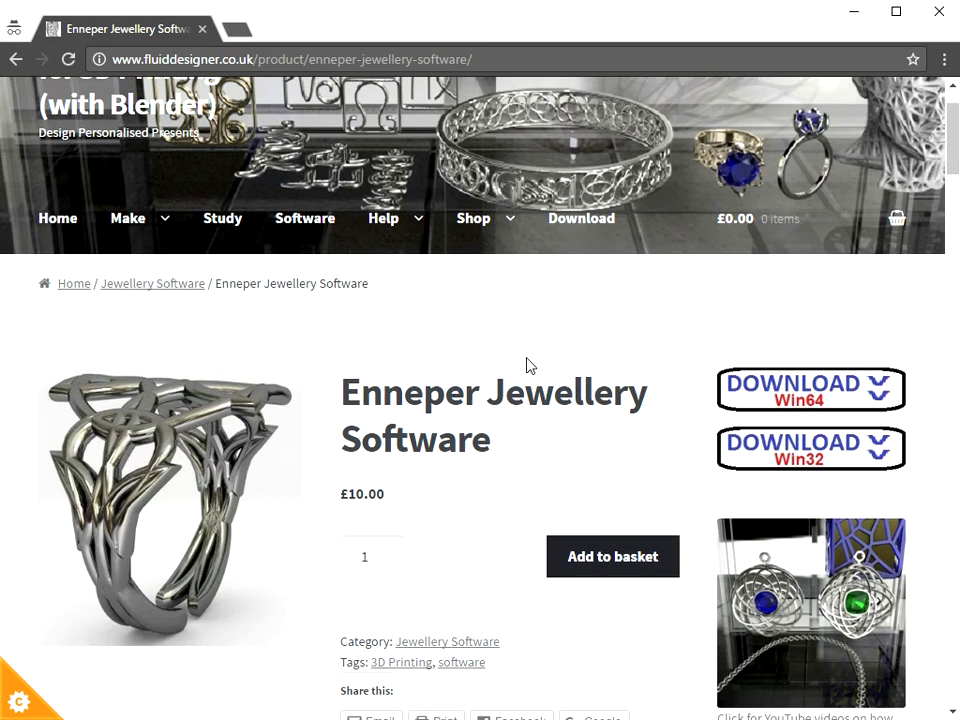
scroll(529, 367, down, 3)
scroll(528, 367, down, 10)
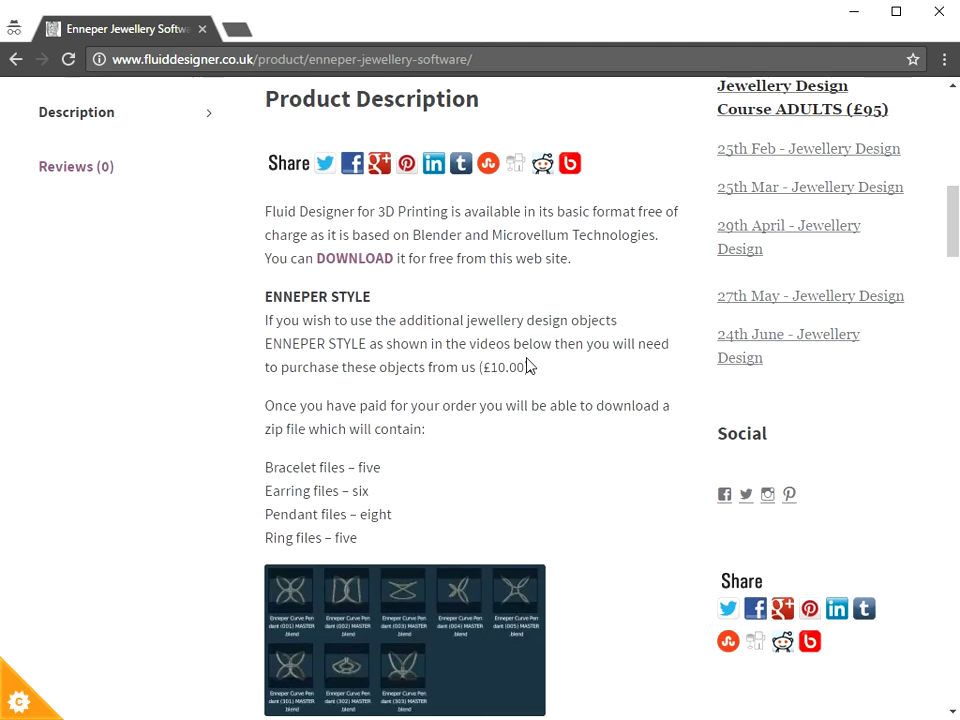
scroll(492, 280, up, 3)
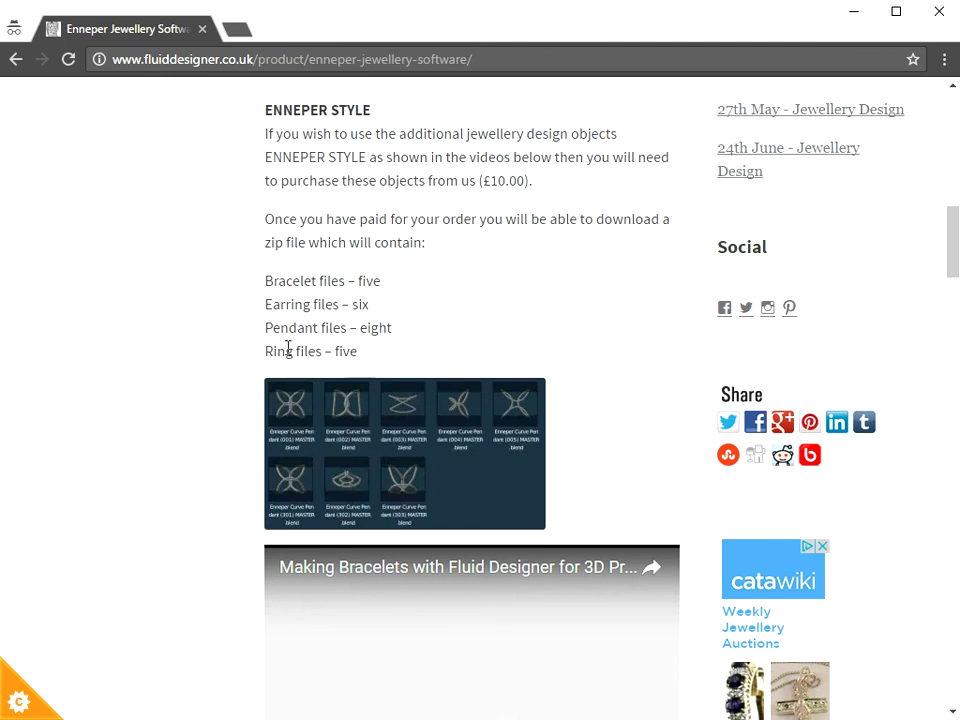
scroll(288, 350, up, 7)
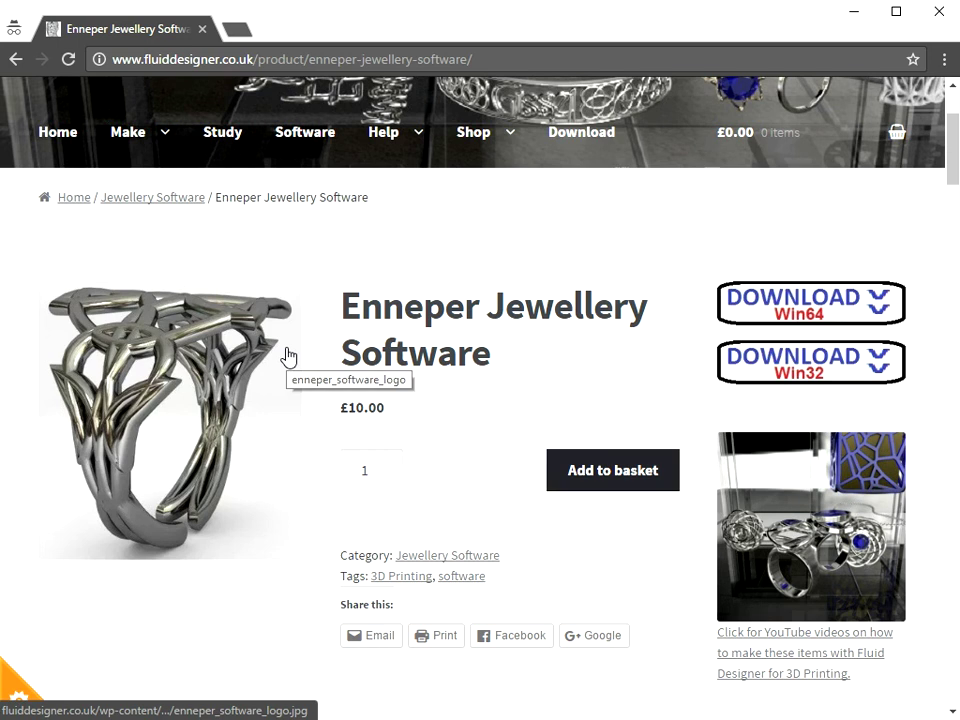